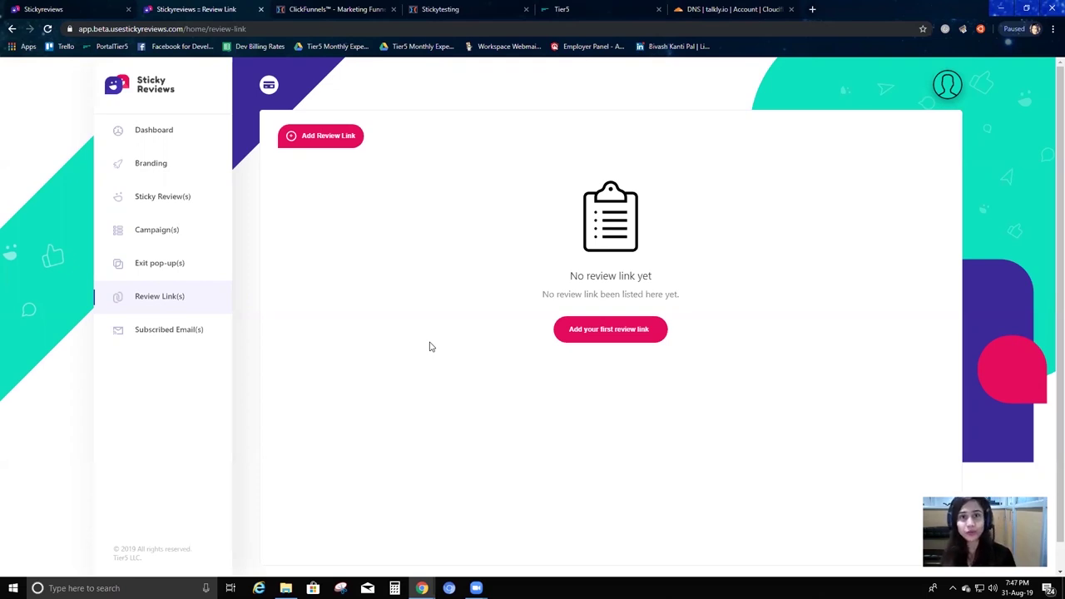
# Open a blank Add Review Link form from the empty Review Link(s) page.
pyautogui.click(335, 140)
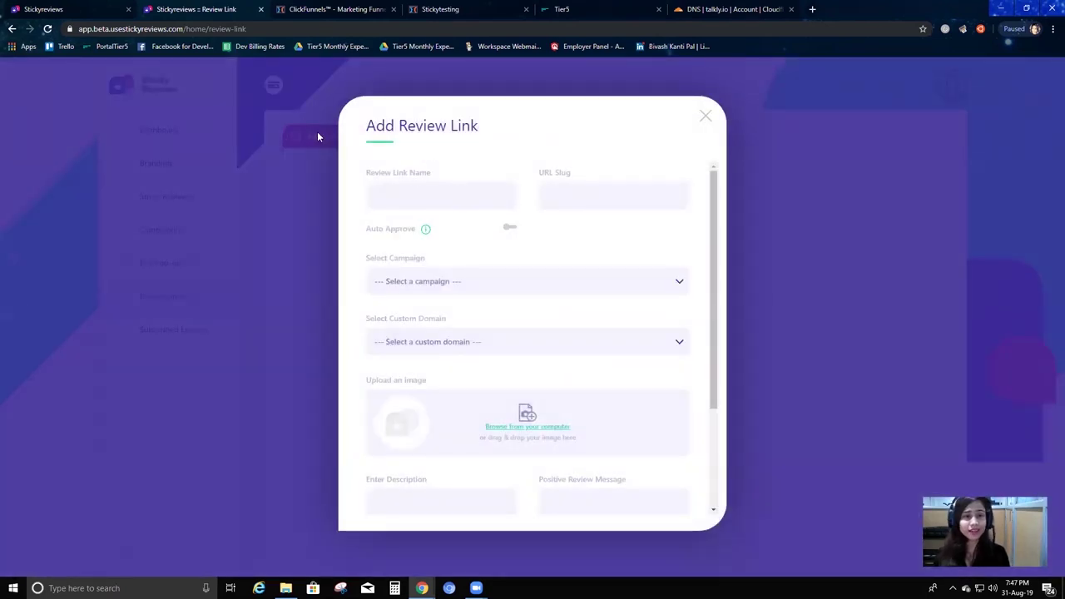
# Name the review link 'My first review link' and replace its auto-filled slug with 'stickypromo'.
pyautogui.click(443, 203)
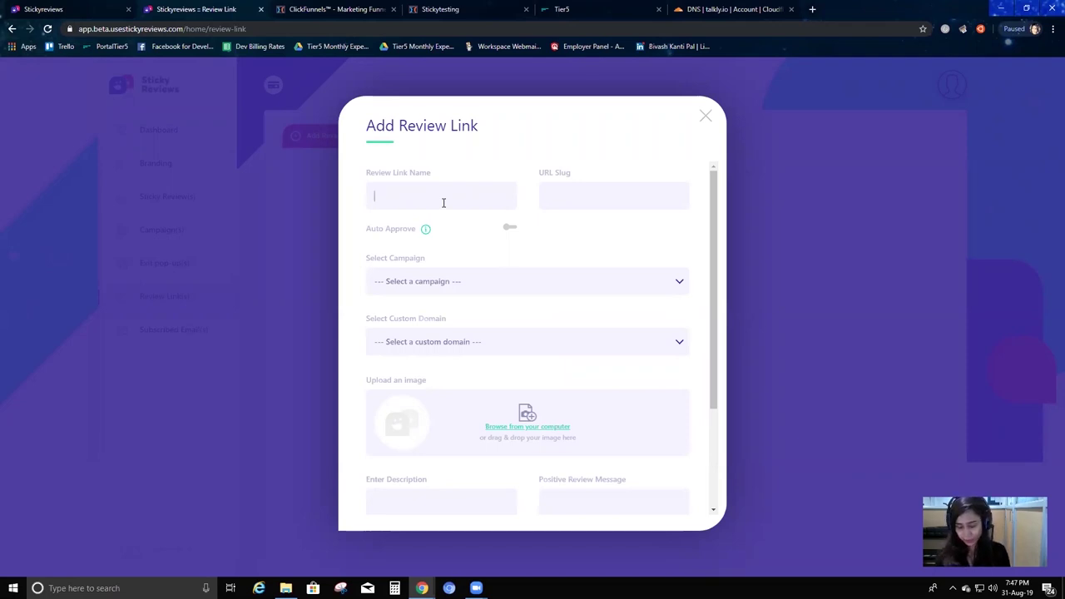
pyautogui.write('My first review link')
pyautogui.click(590, 200)
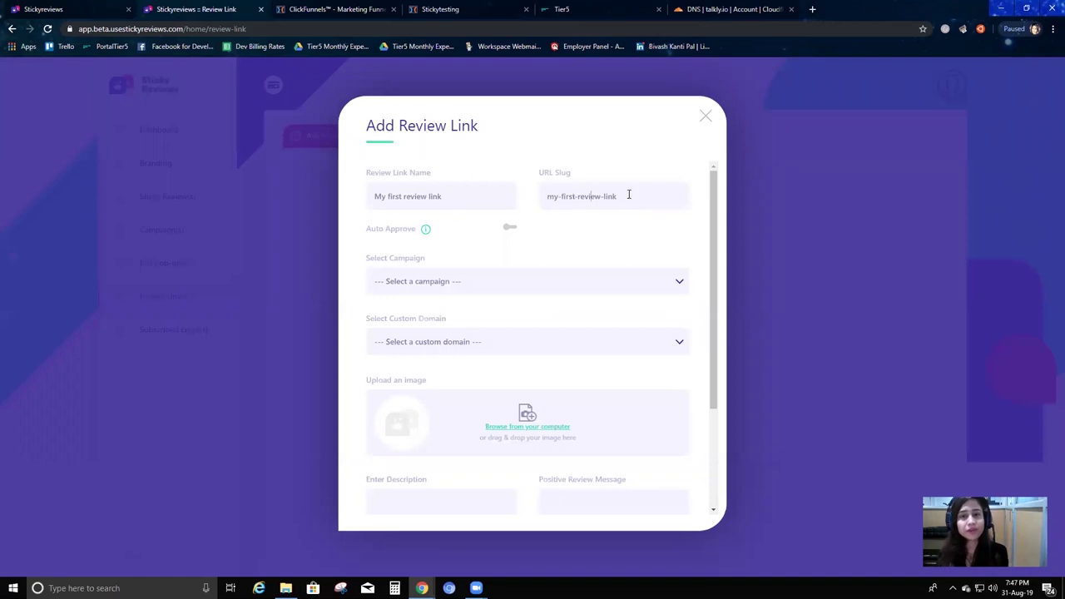
pyautogui.moveTo(628, 195); pyautogui.dragTo(505, 194)
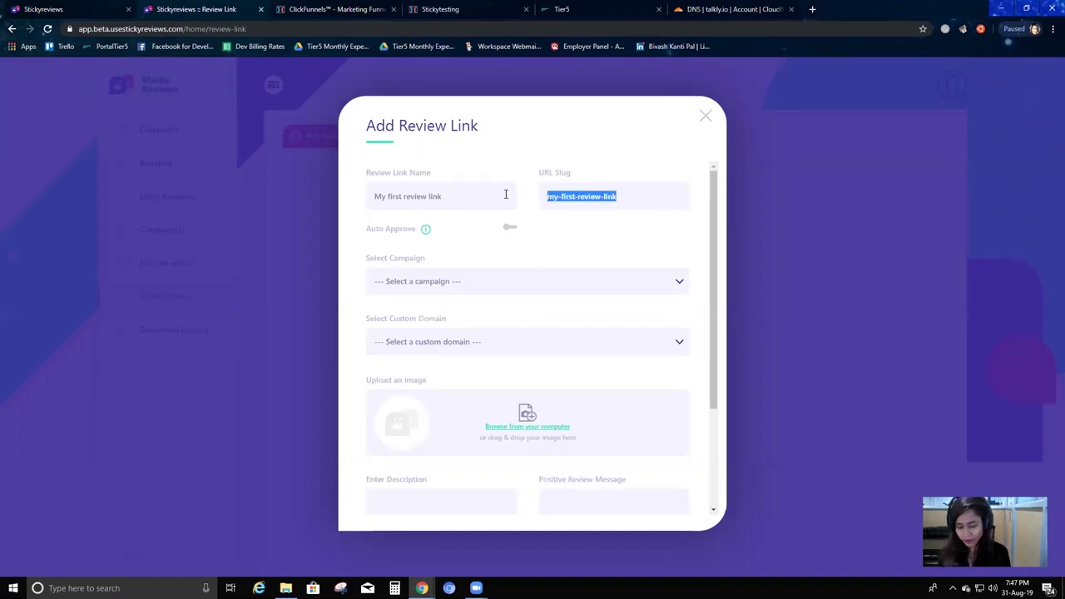
pyautogui.write('stickypromo')
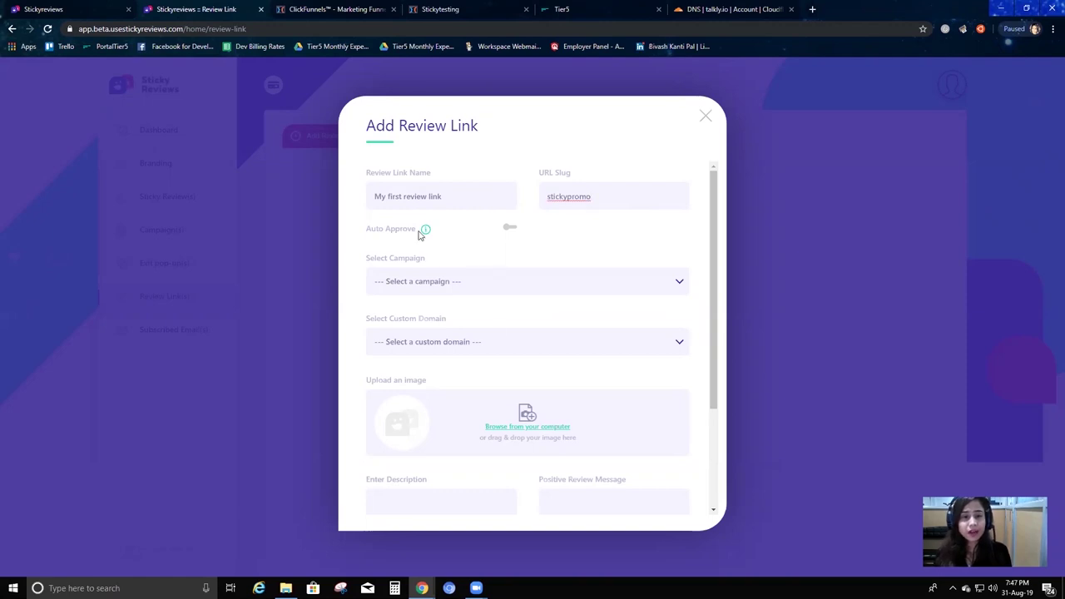
# Switch on Auto Approve with a minimum rating of 4 stars.
pyautogui.click(438, 242)
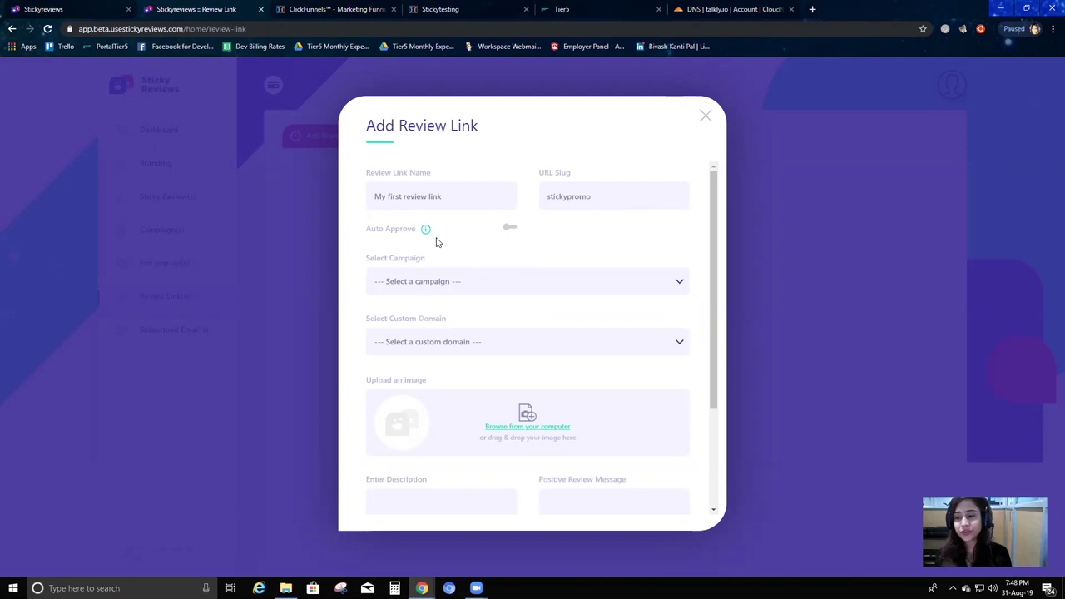
pyautogui.click(511, 229)
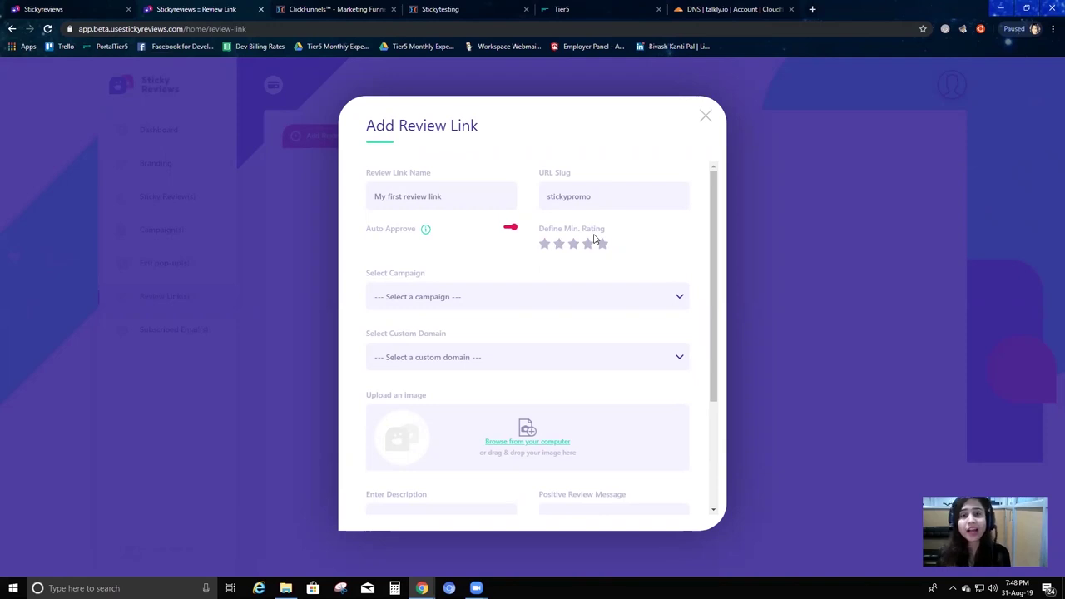
pyautogui.click(587, 245)
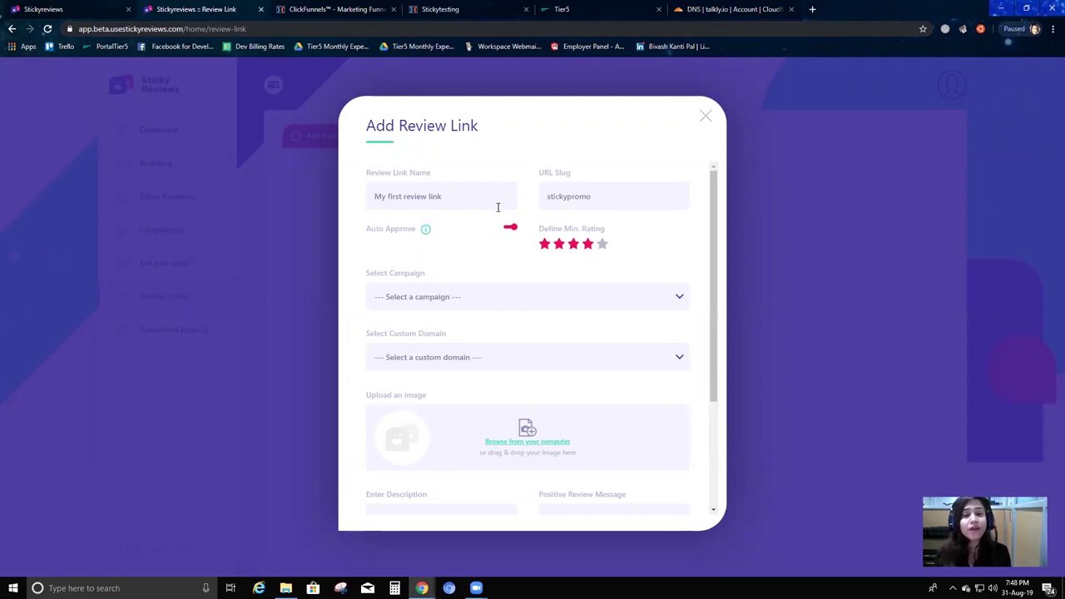
pyautogui.click(544, 243)
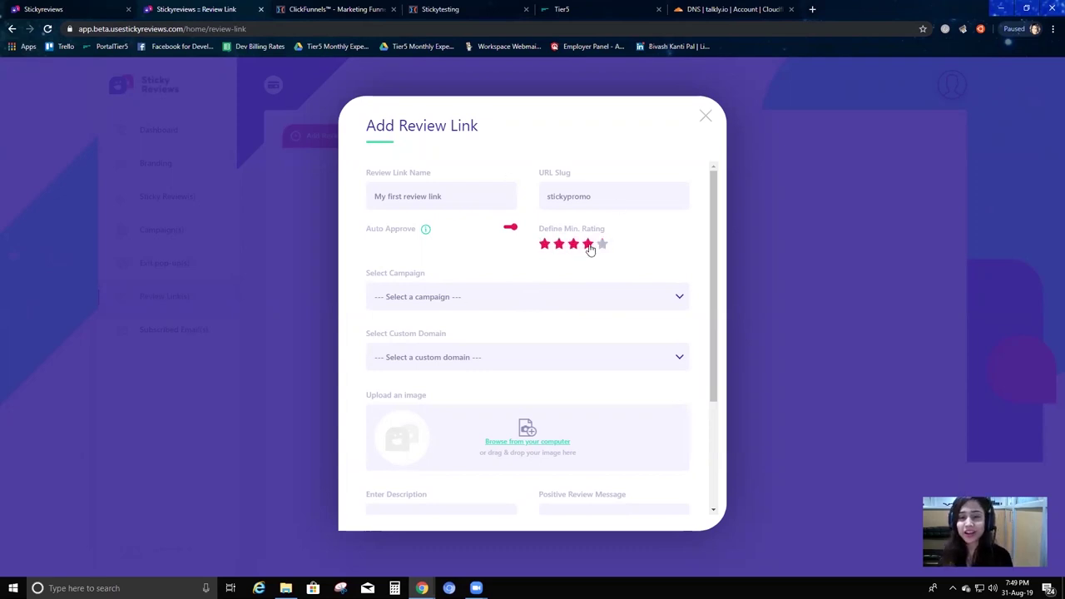
pyautogui.click(587, 245)
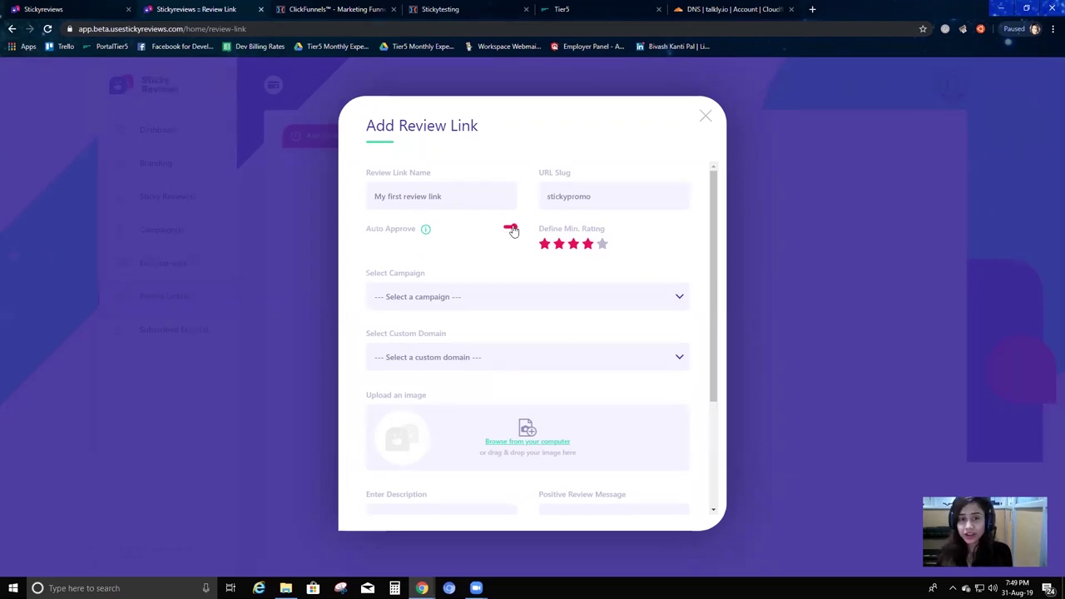
pyautogui.moveTo(514, 231); pyautogui.dragTo(527, 278)
pyautogui.click(480, 245)
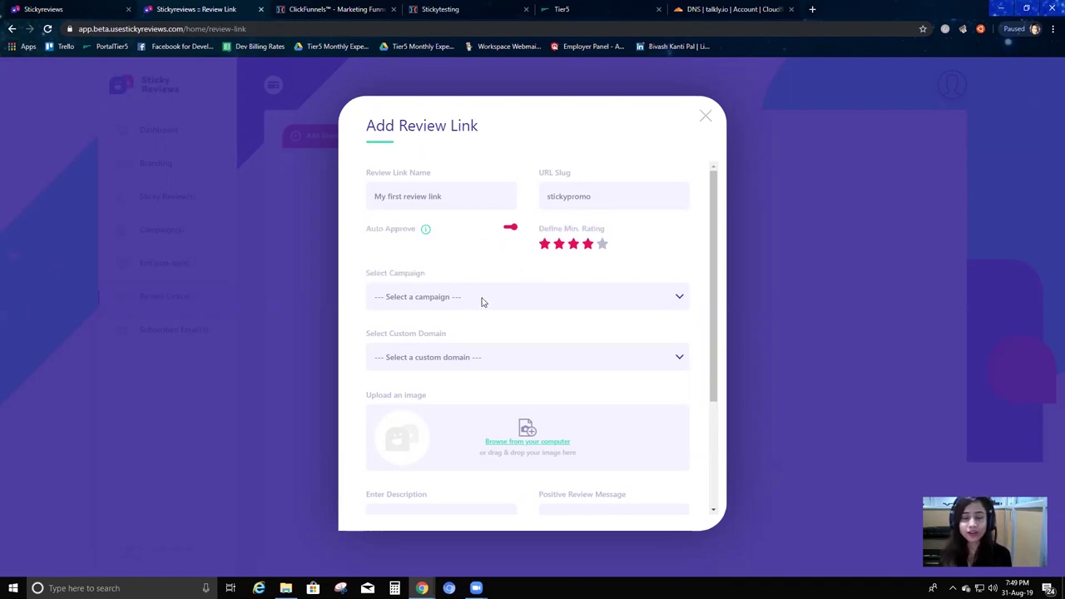
# Choose 'first campaign' from the Select Campaign list for the review link.
pyautogui.click(497, 301)
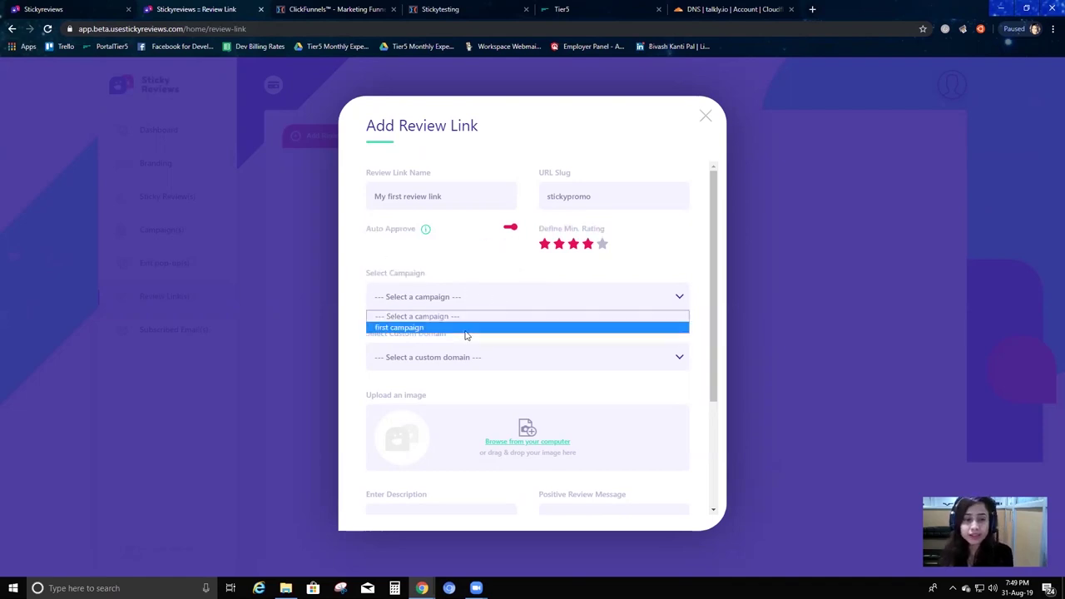
pyautogui.click(468, 328)
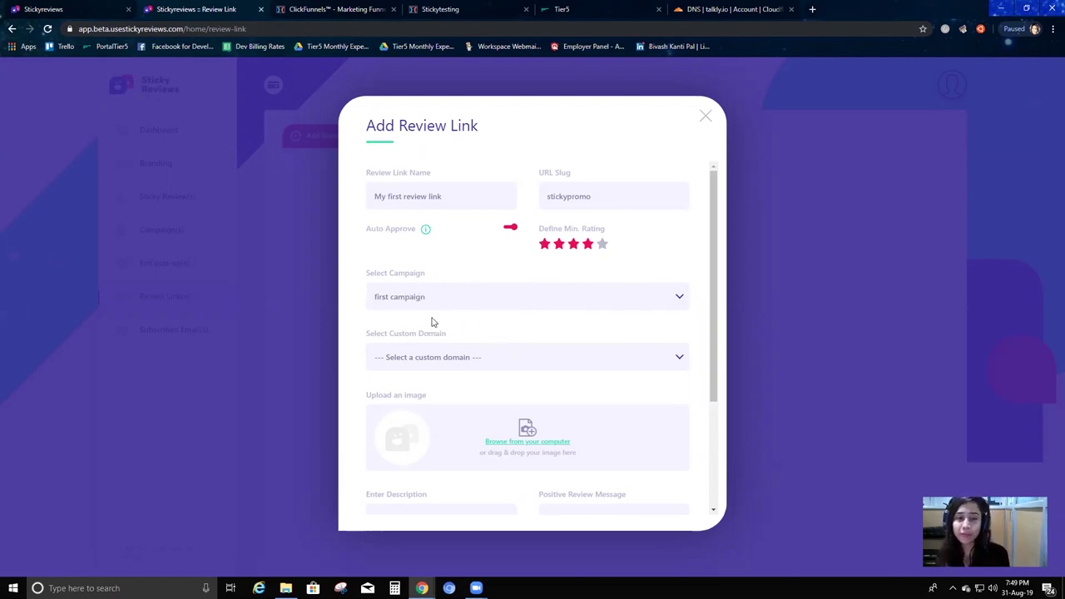
pyautogui.scroll(-2, 431, 299)
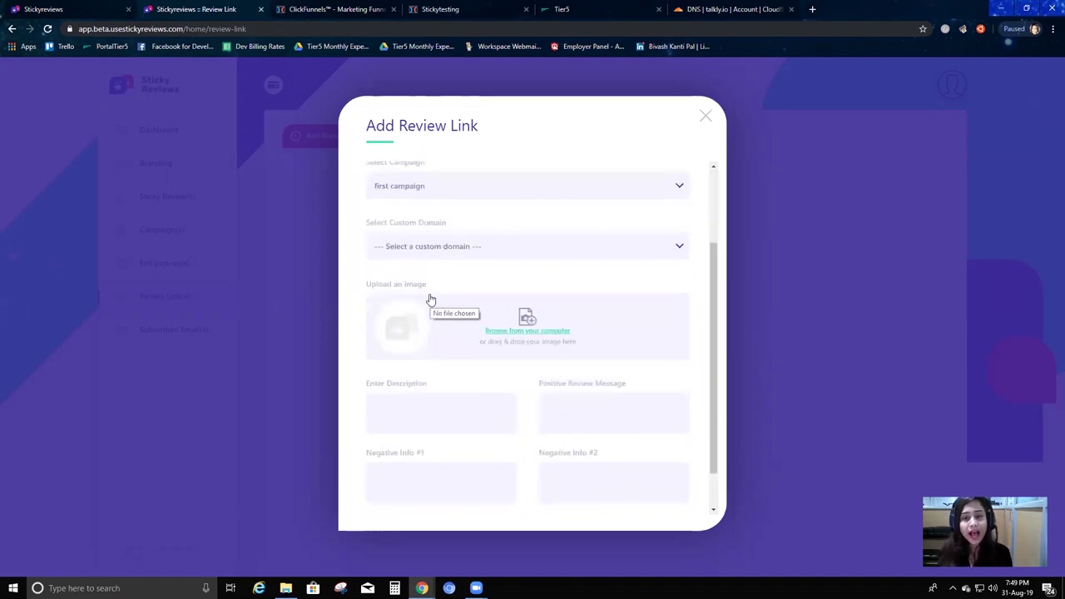
# Leave Custom Domain unselected and bring up the image file picker via Browse from your computer.
pyautogui.click(558, 251)
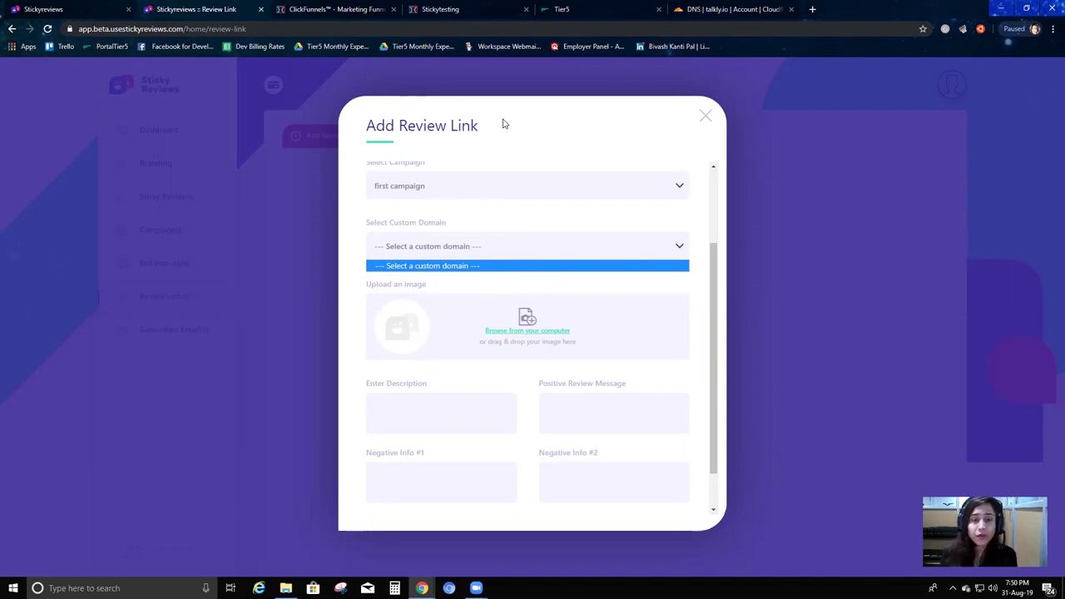
pyautogui.click(499, 256)
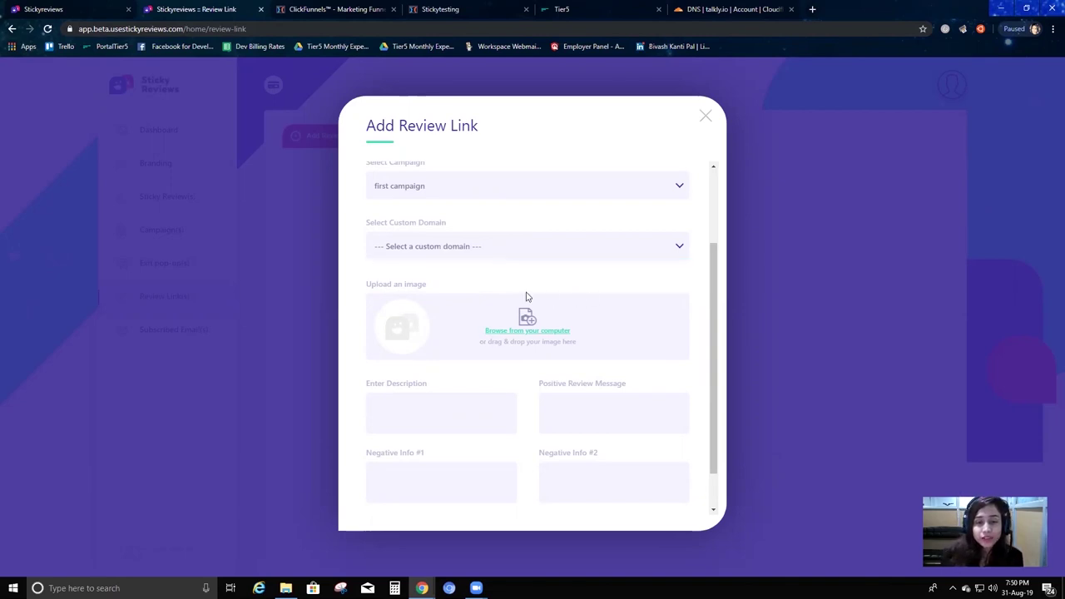
pyautogui.click(512, 327)
# Upload tux-r.jpg from the Desktop as the review link's image.
pyautogui.scroll(-5, 312, 186)
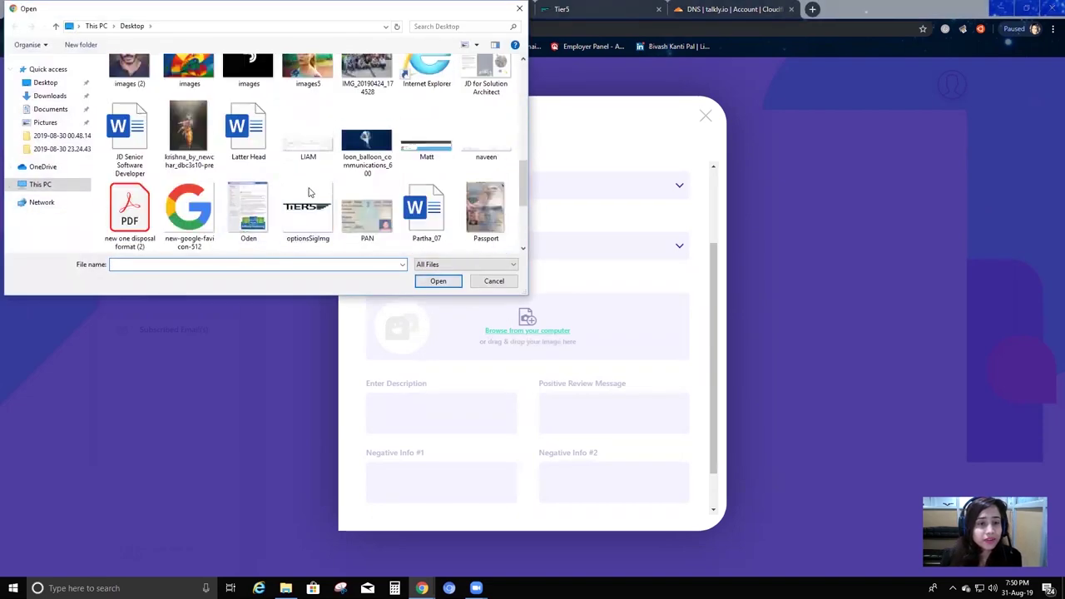
pyautogui.scroll(-3, 312, 186)
pyautogui.click(189, 212)
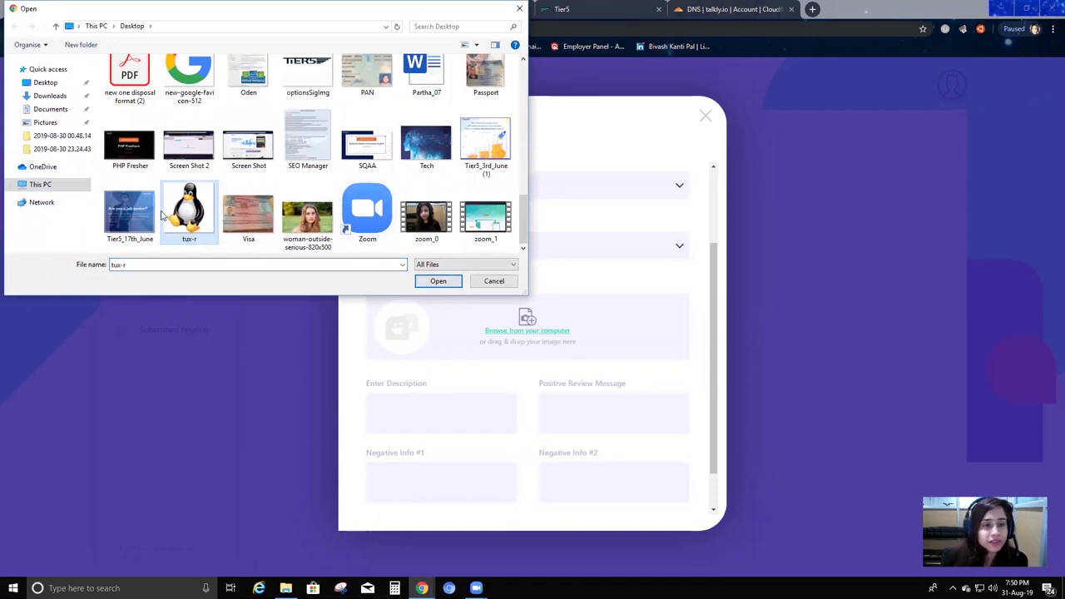
pyautogui.click(438, 280)
pyautogui.scroll(-2, 634, 345)
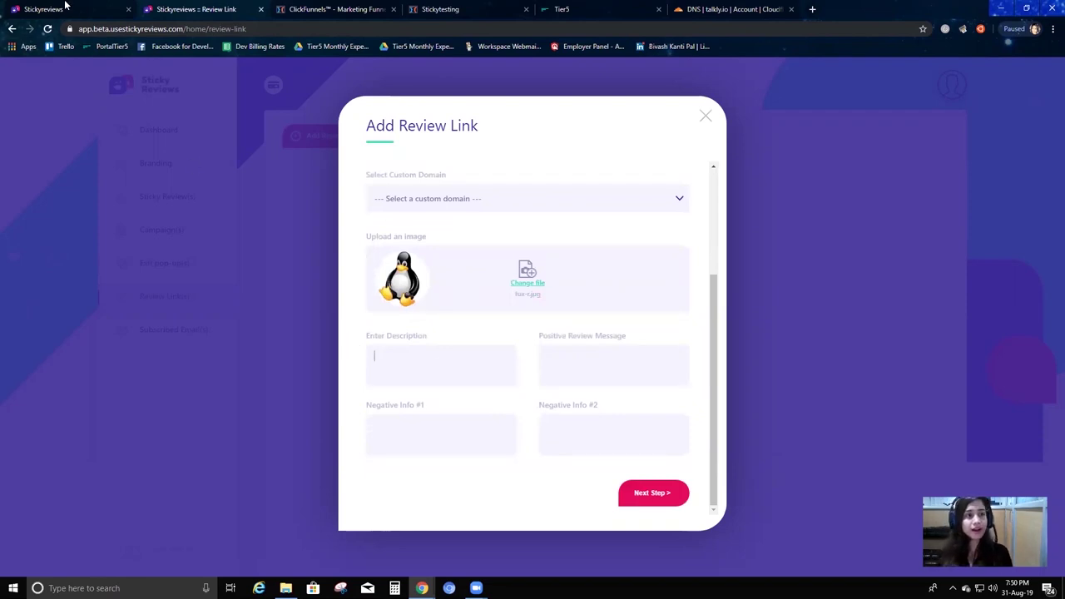
pyautogui.click(33, 8)
# Write the review link description 'hey how did you like our offer?'.
pyautogui.scroll(3, 734, 286)
pyautogui.scroll(-1, 605, 239)
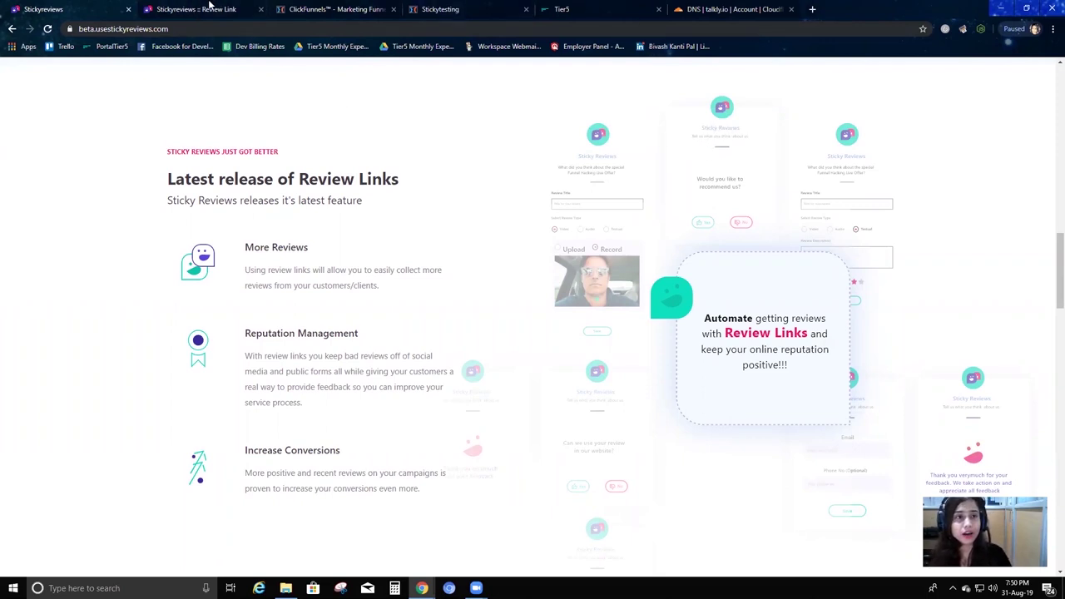
pyautogui.click(210, 6)
pyautogui.click(511, 350)
pyautogui.write('hey how did you like our offer?')
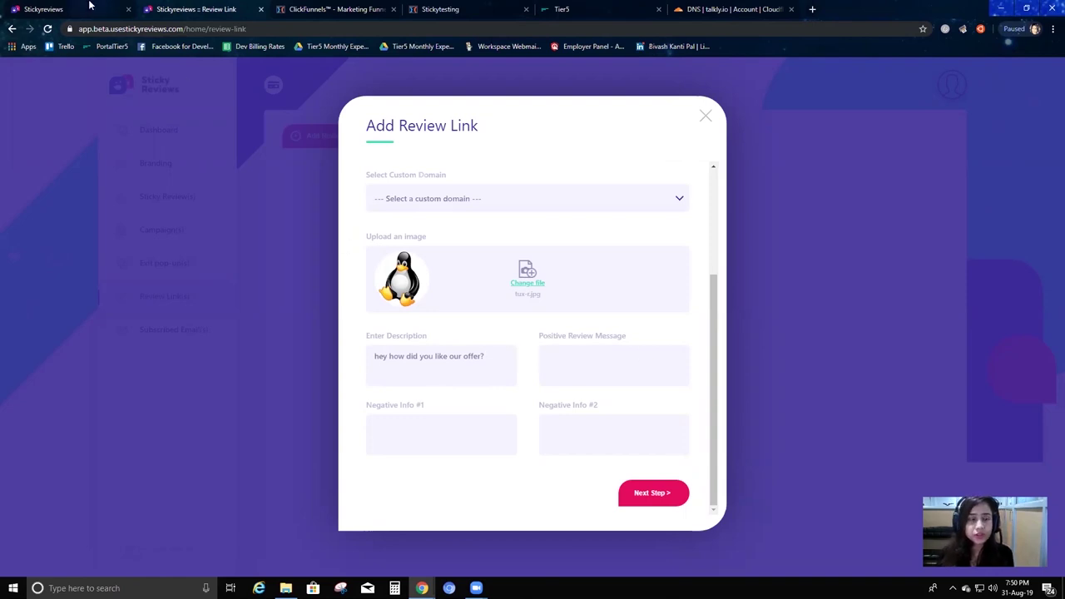
pyautogui.click(91, 7)
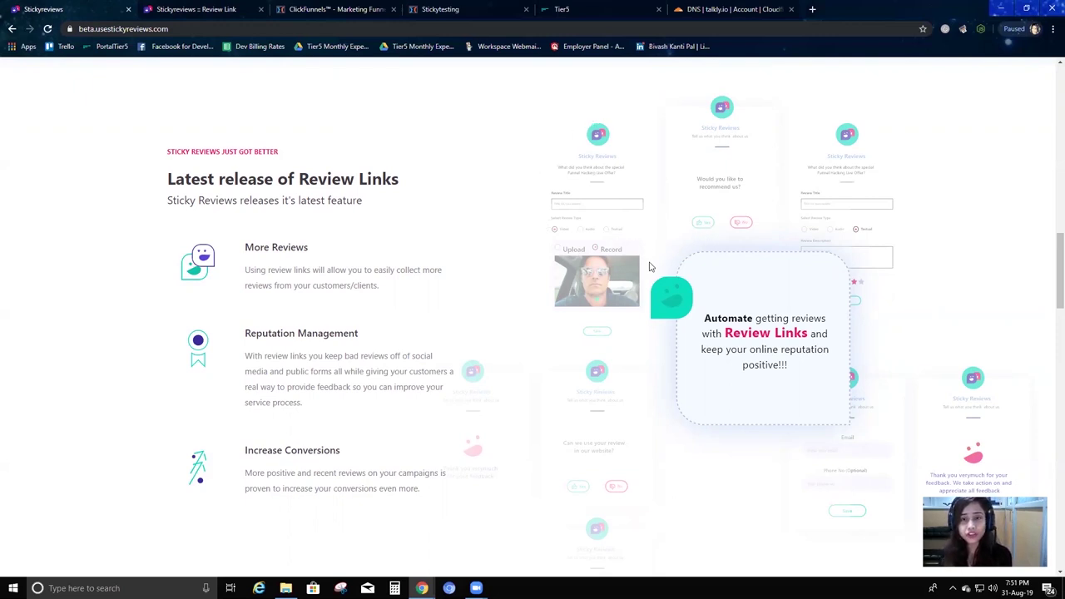
# Browse the Review Links landing page, then return to the Add Review Link form tab.
pyautogui.scroll(-1, 586, 204)
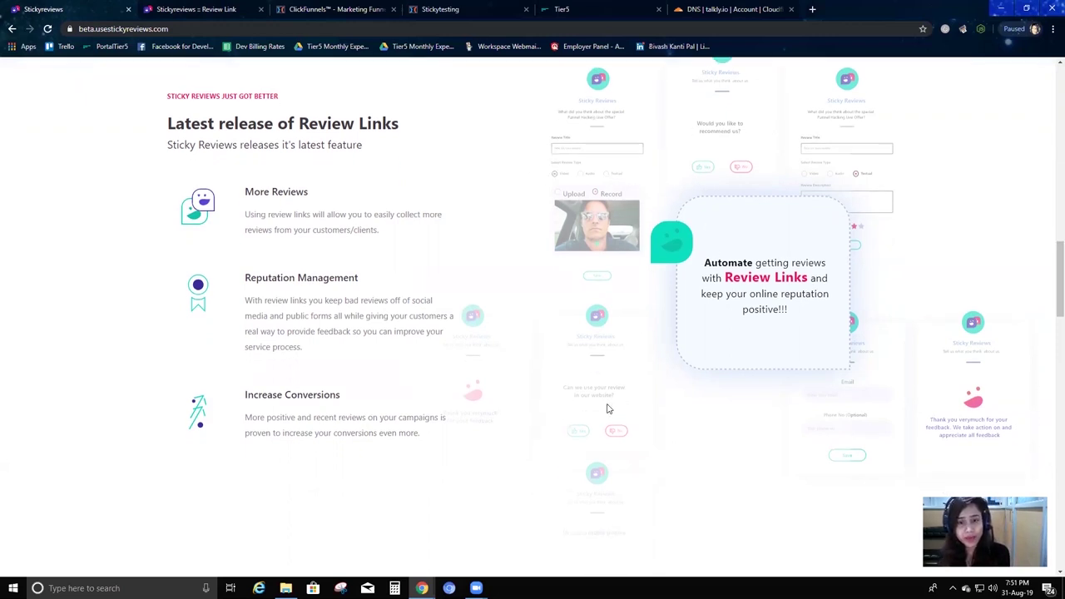
pyautogui.scroll(-1, 612, 379)
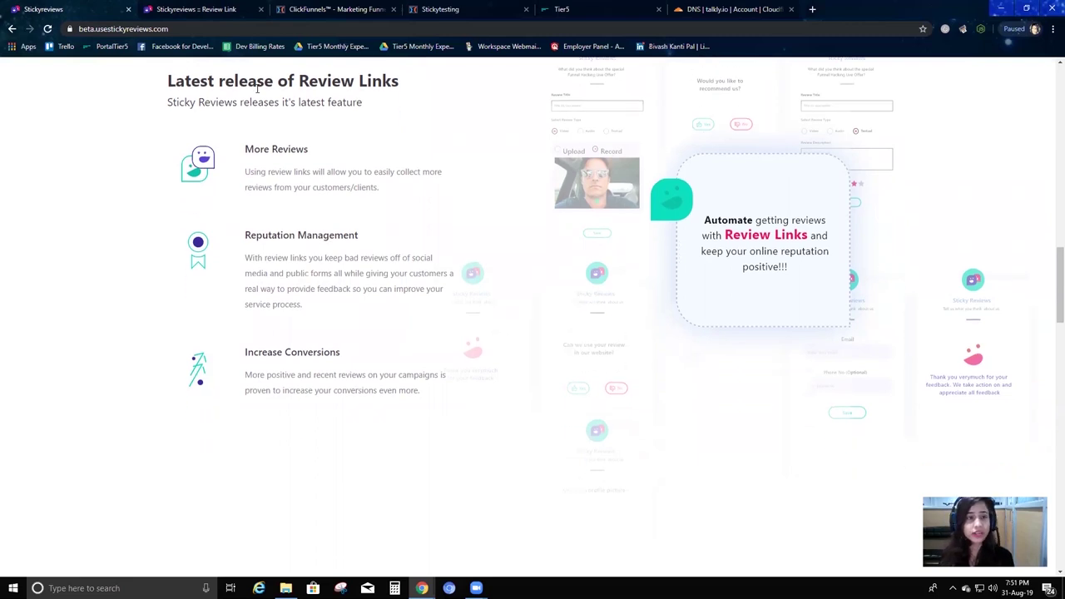
pyautogui.click(243, 8)
pyautogui.click(97, 7)
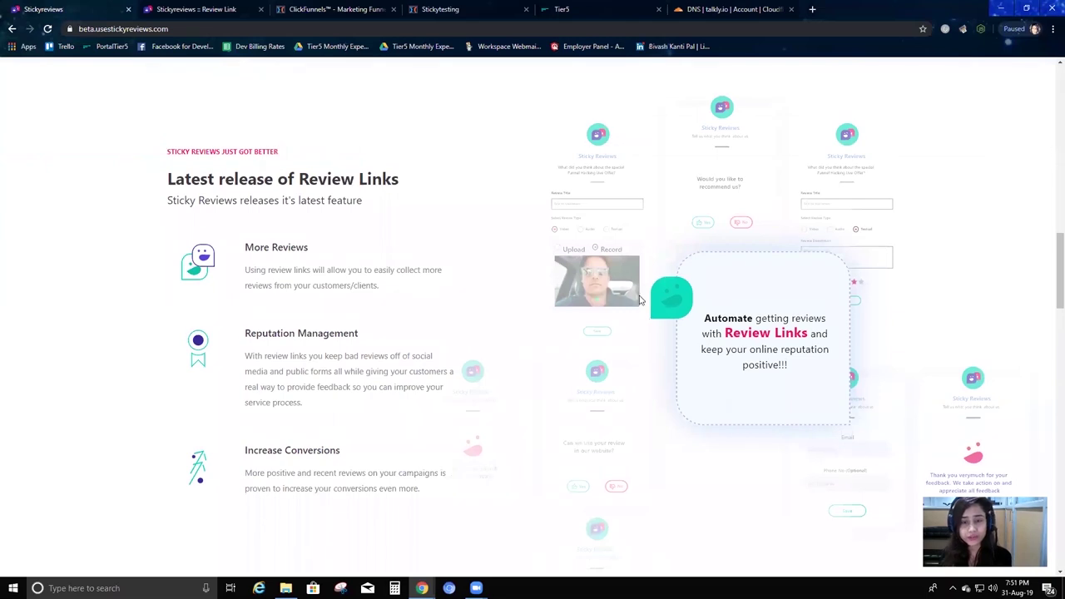
pyautogui.scroll(-1, 542, 357)
pyautogui.scroll(-1, 655, 407)
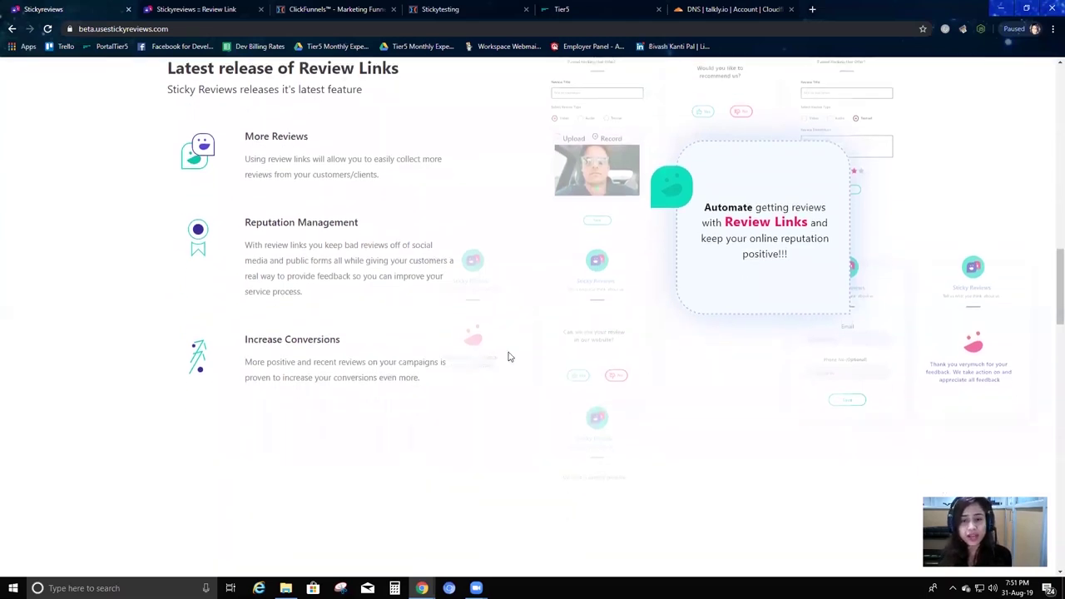
pyautogui.click(191, 7)
# Enter 'Thank you for showing your interest' as the Positive Review Message.
pyautogui.click(602, 375)
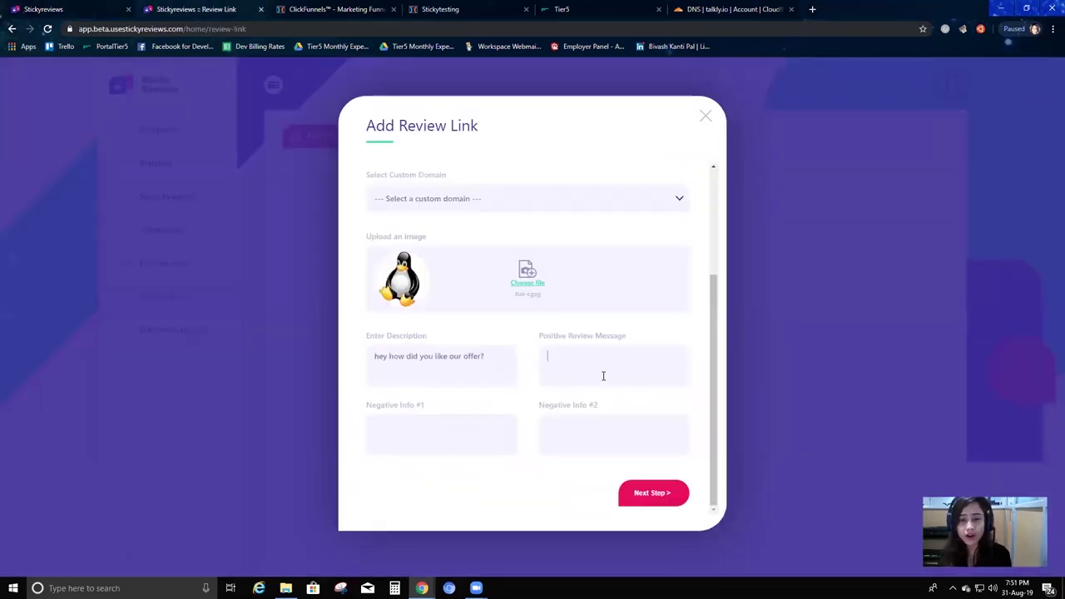
pyautogui.write('hey')
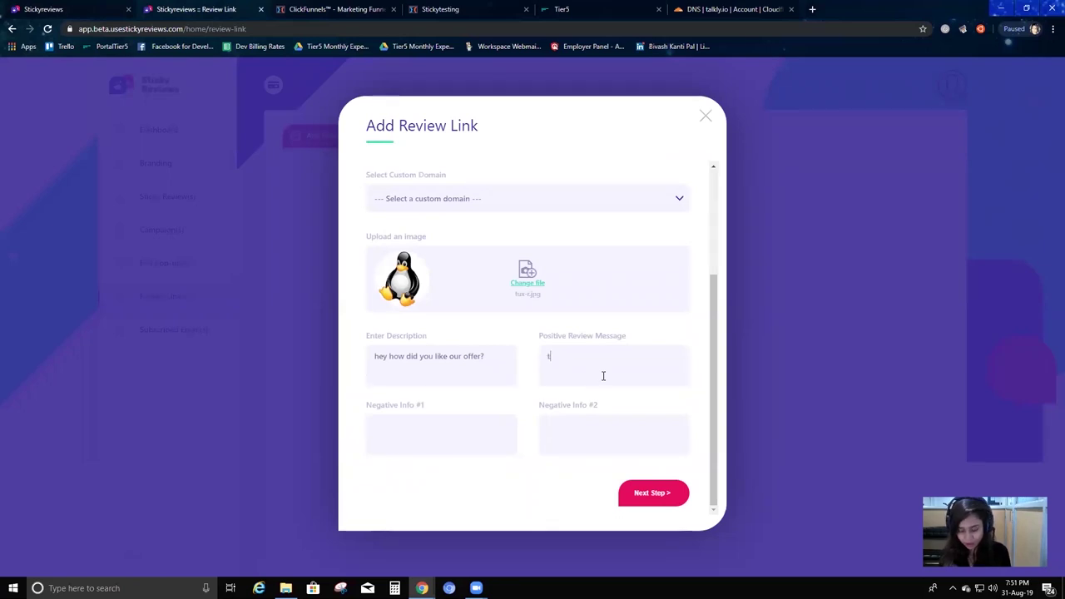
pyautogui.write(' yoiu')
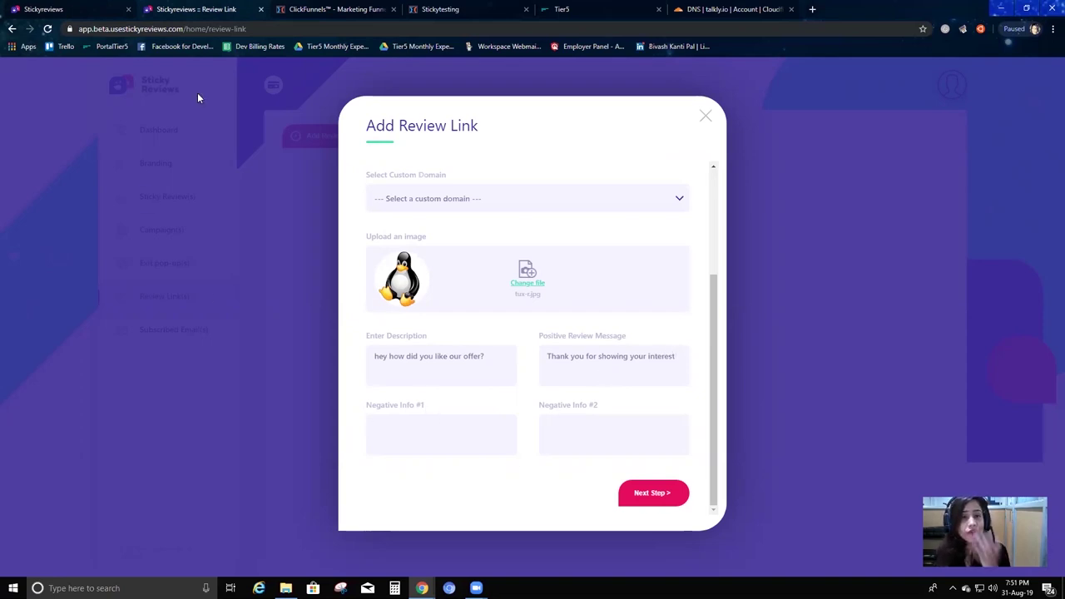
pyautogui.click(80, 9)
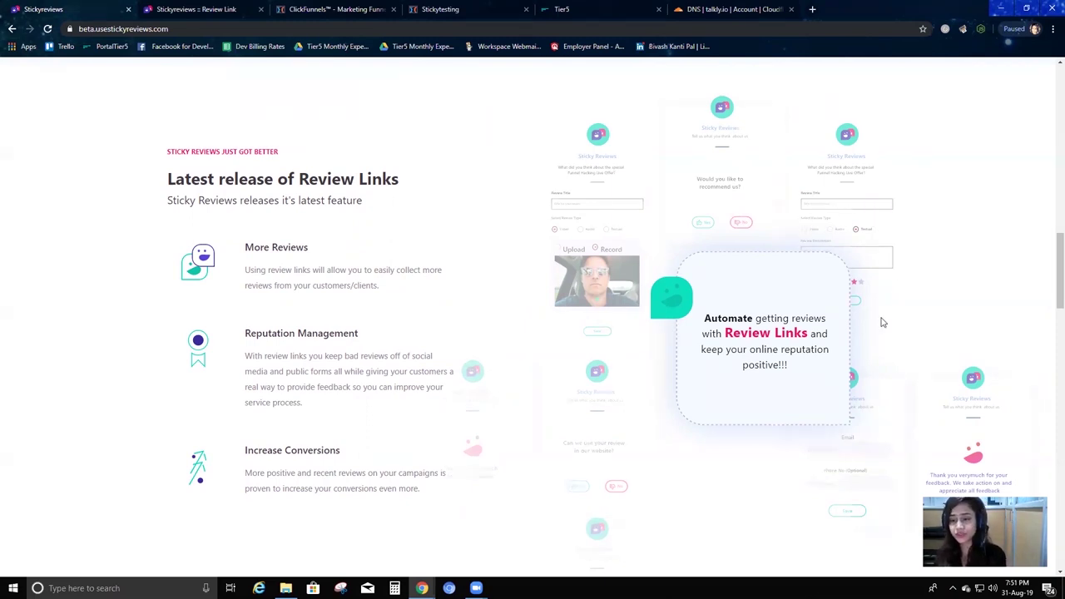
# Scroll through the Review Links landing page and switch back to the Add Review Link form.
pyautogui.scroll(-1, 872, 223)
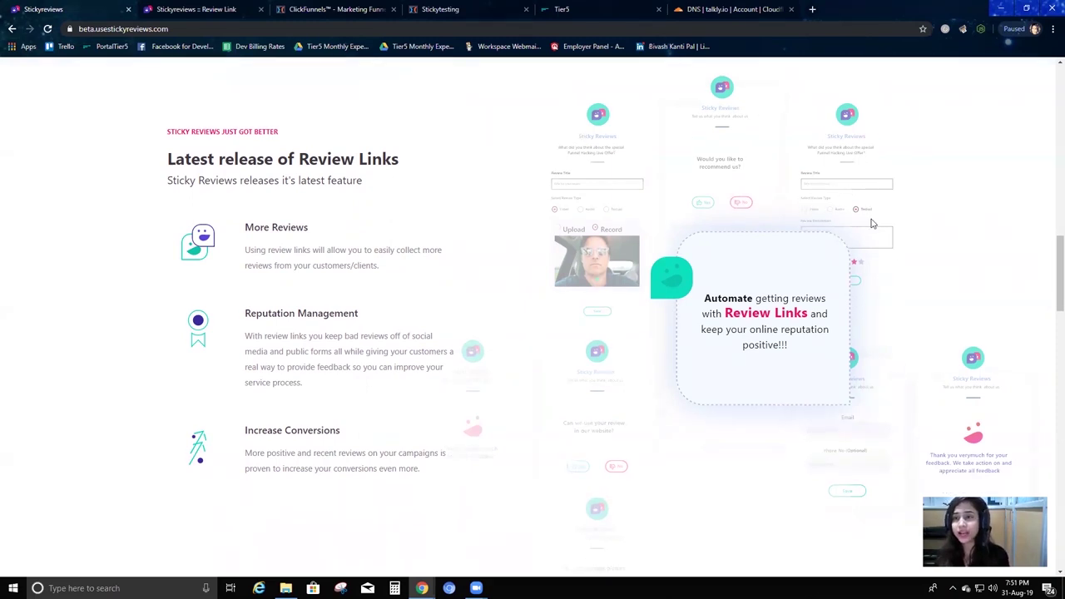
pyautogui.scroll(-1, 878, 208)
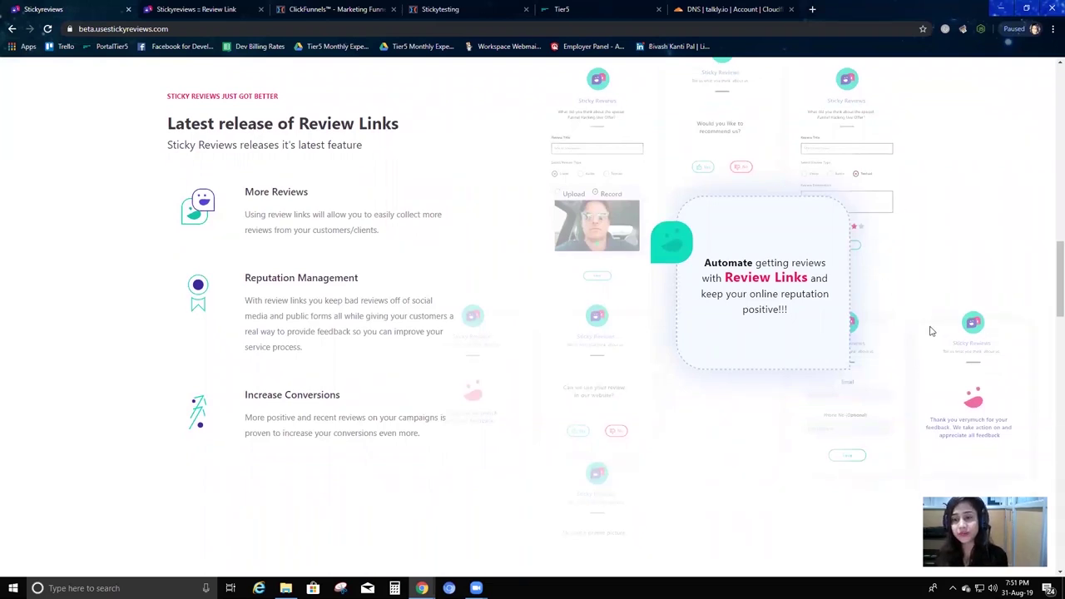
pyautogui.scroll(-1, 872, 250)
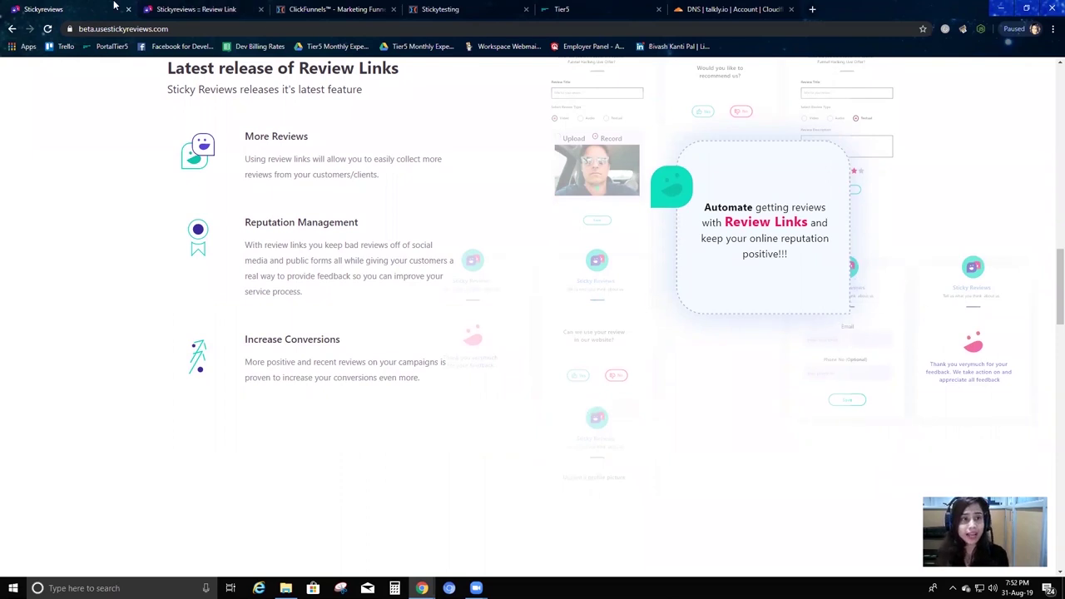
pyautogui.click(199, 9)
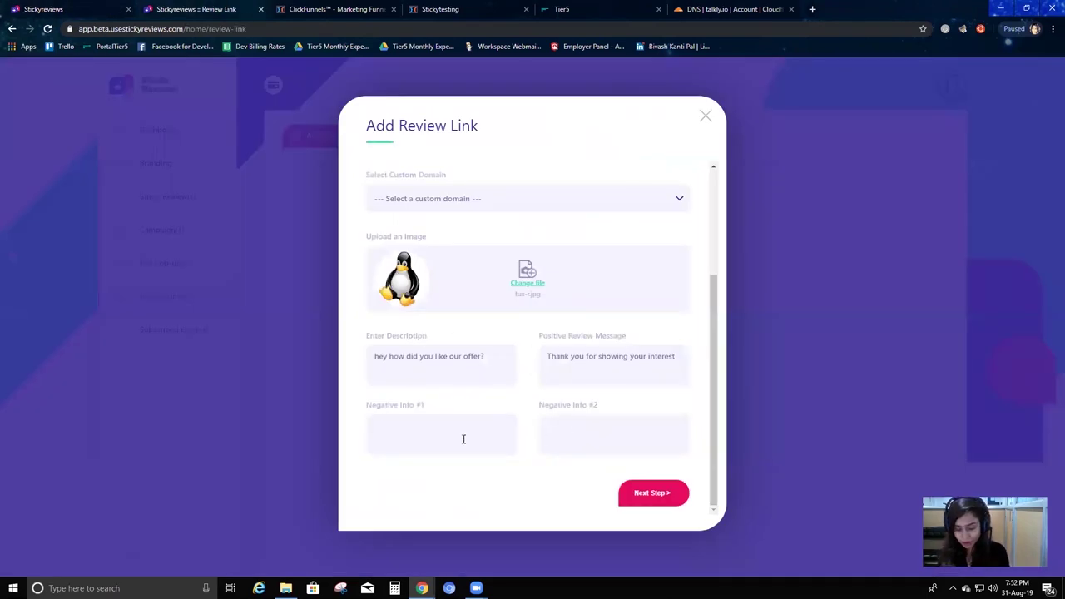
# Write Negative Info #1 asking what the customer disliked and requesting contact information to stay in touch.
pyautogui.write('I d')
pyautogui.press('BackSpace')
pyautogui.press('BackSpace')
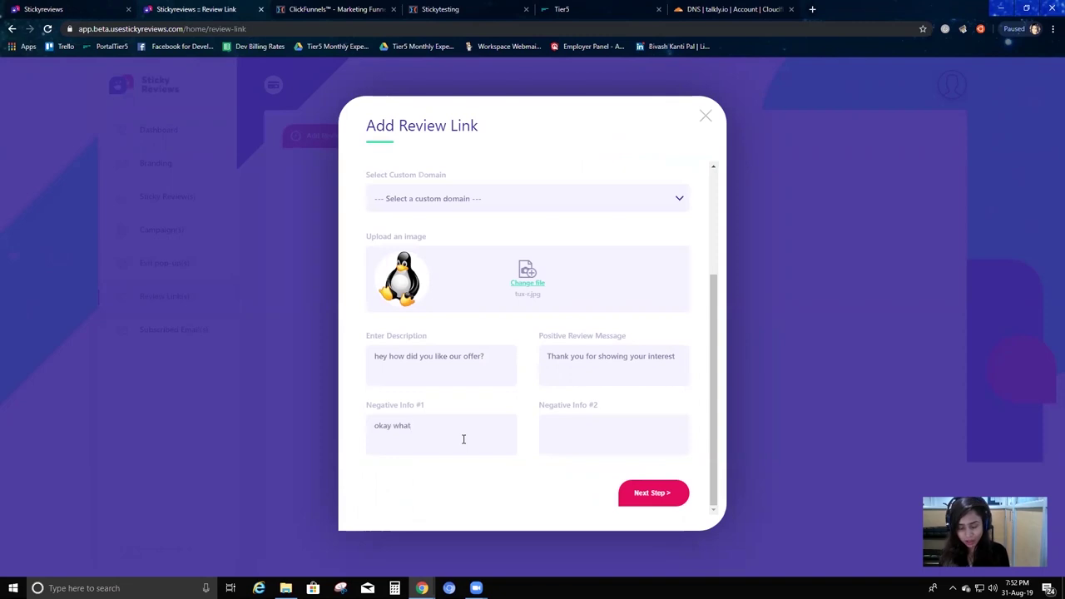
pyautogui.write('t you like about it')
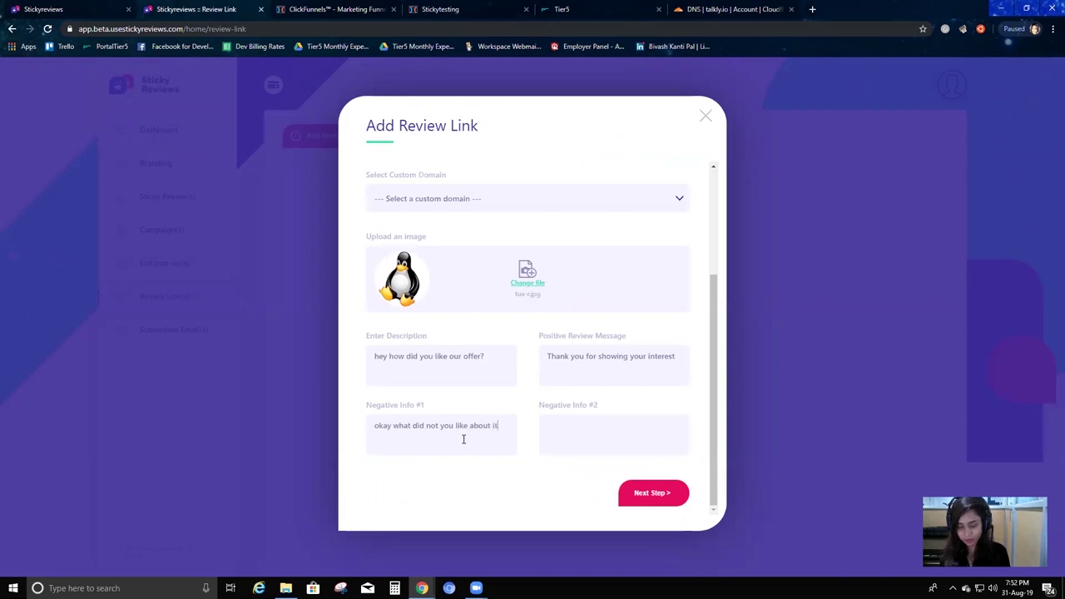
pyautogui.write(' woease give')
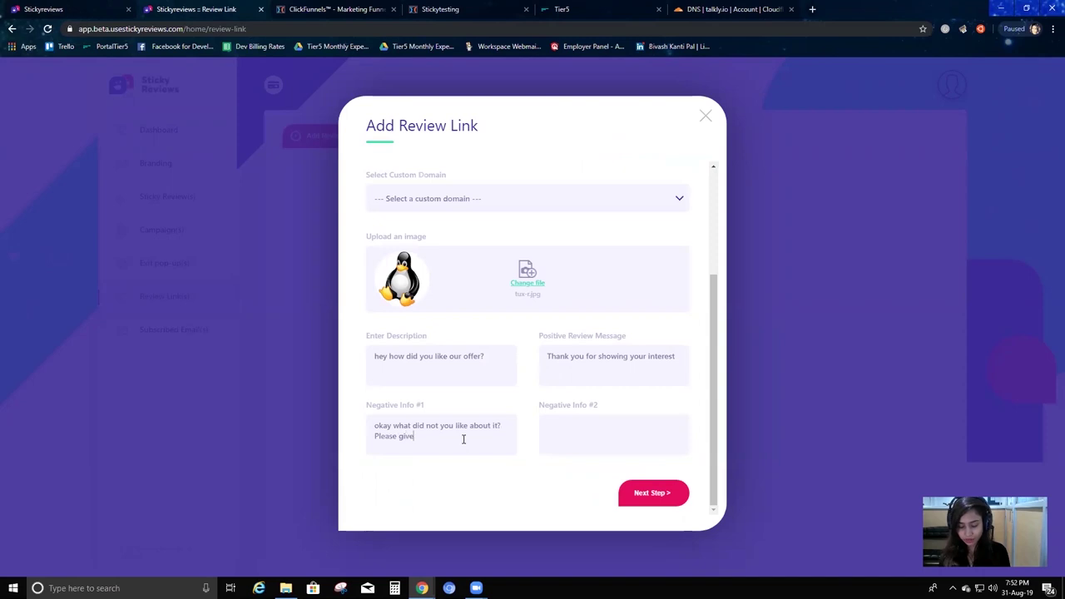
pyautogui.write(' us your email')
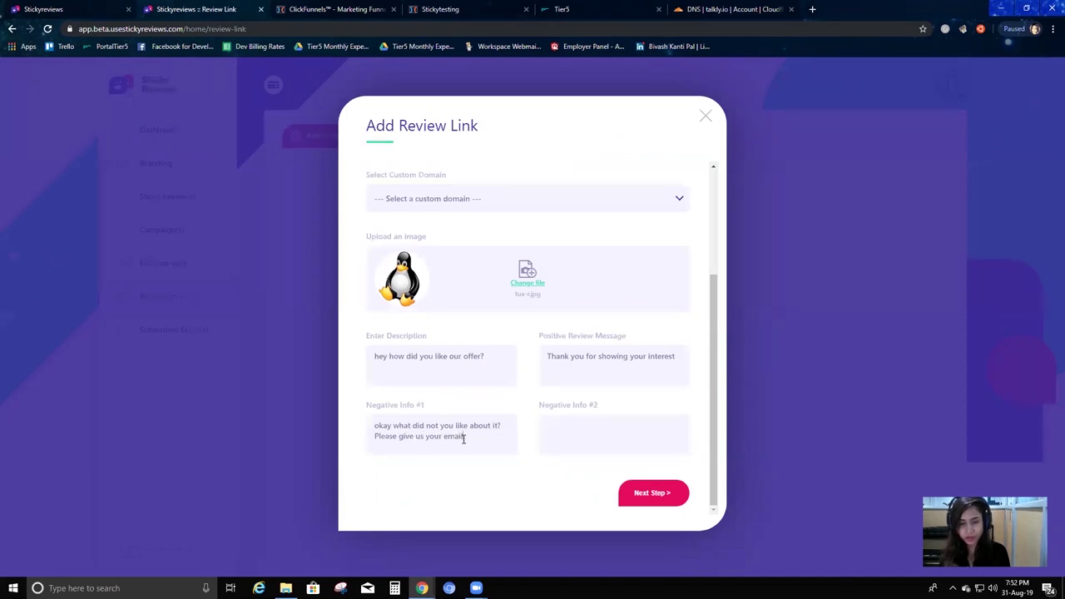
pyautogui.press('BackSpace')
pyautogui.press('BackSpace')
pyautogui.press('BackSpace')
pyautogui.press('BackSpace')
pyautogui.press('BackSpace')
pyautogui.write('contact information')
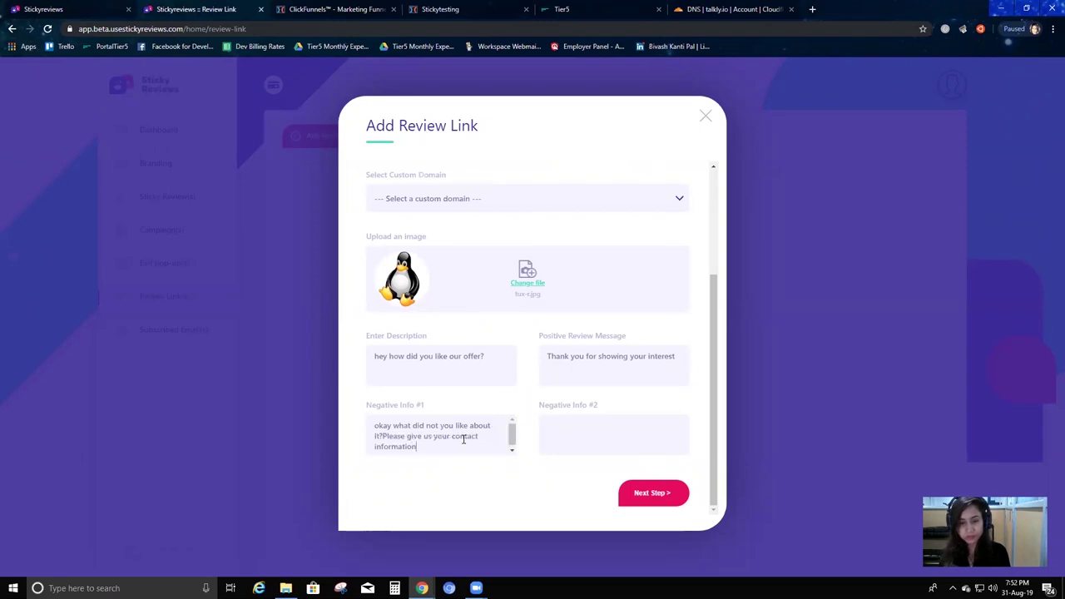
pyautogui.write(' so that we s')
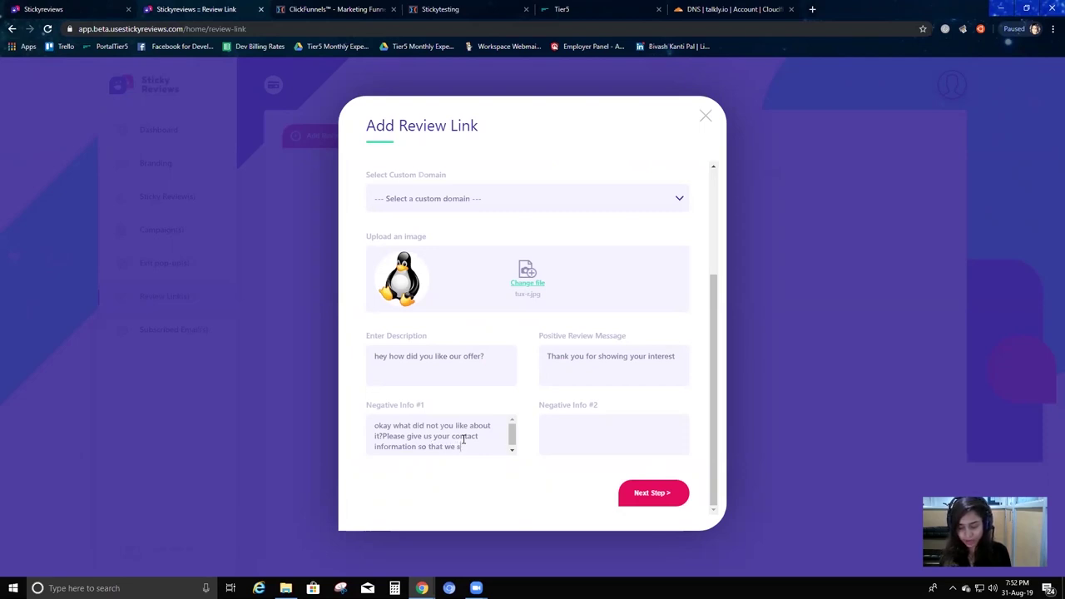
pyautogui.write('vh==')
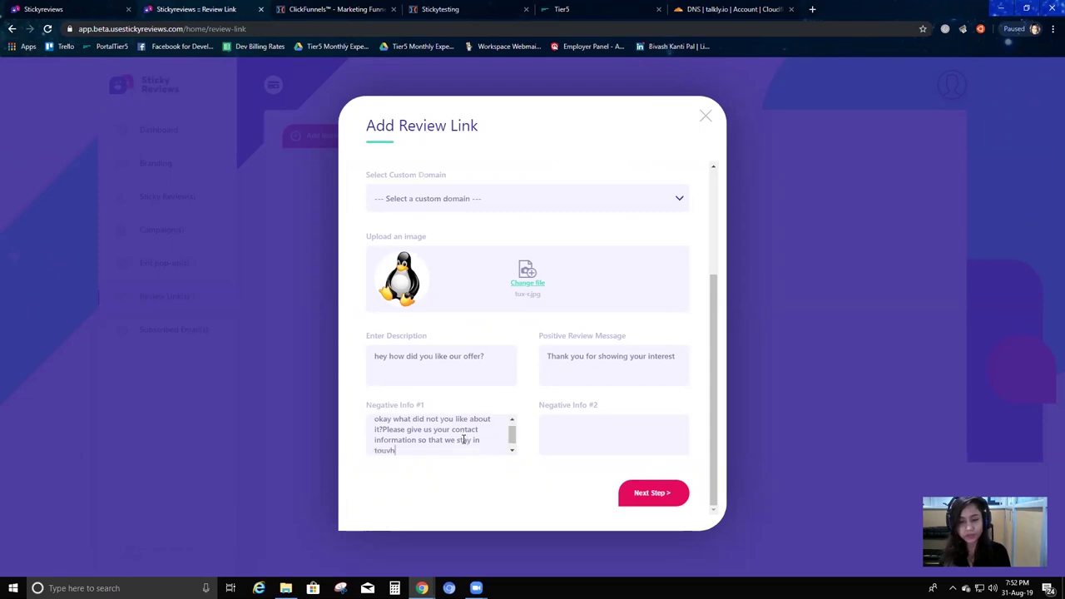
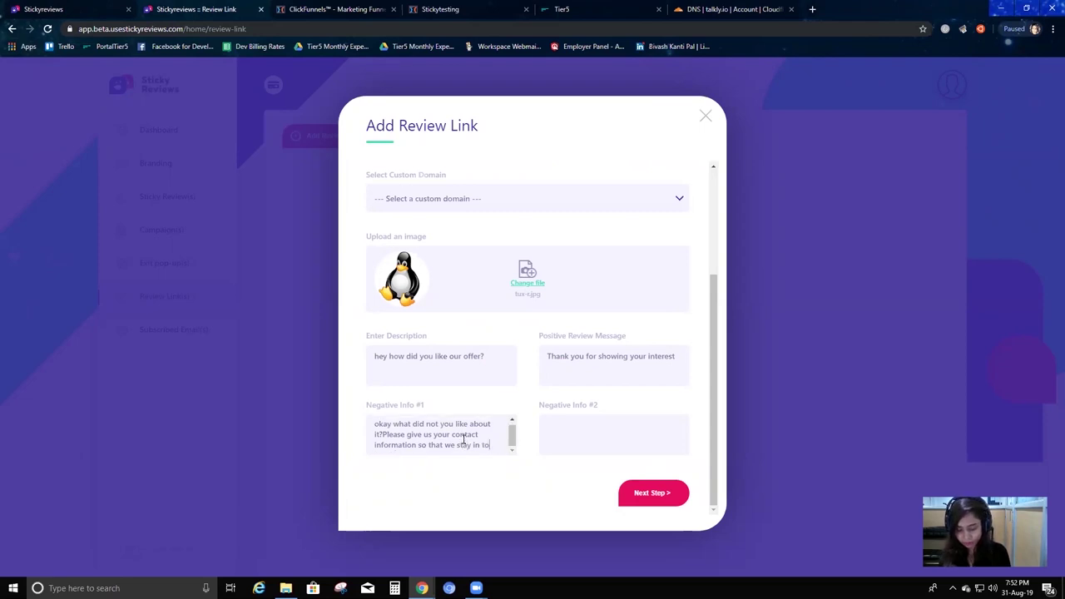
# Continue the Negative Info #1 message by typing 'uch'.
pyautogui.write('uch')
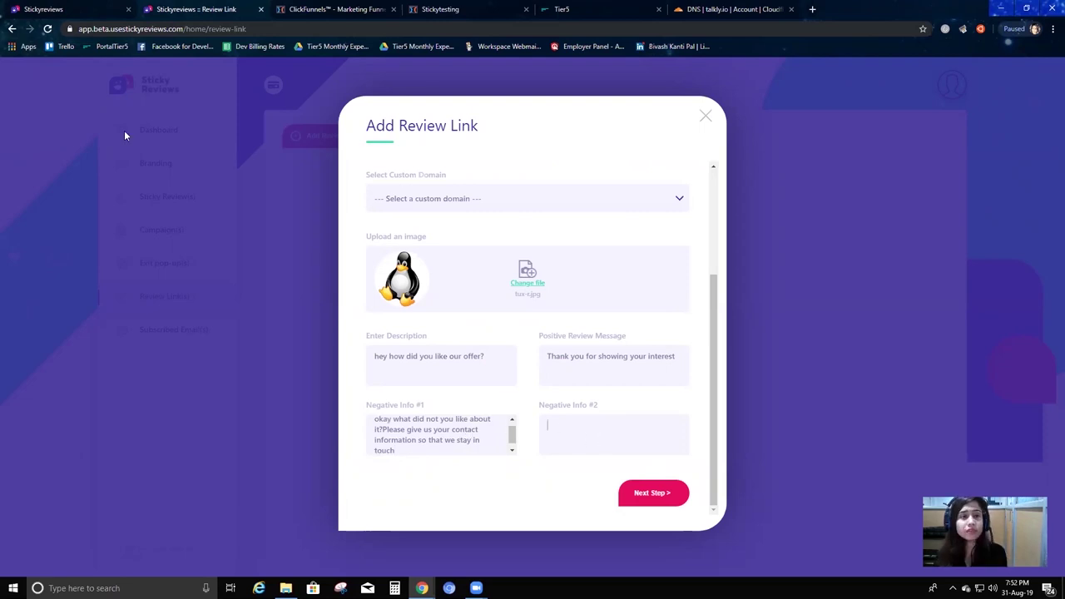
# Check the landing page, then start Negative Info #2 with the thank-you text 'thanks f'.
pyautogui.click(67, 9)
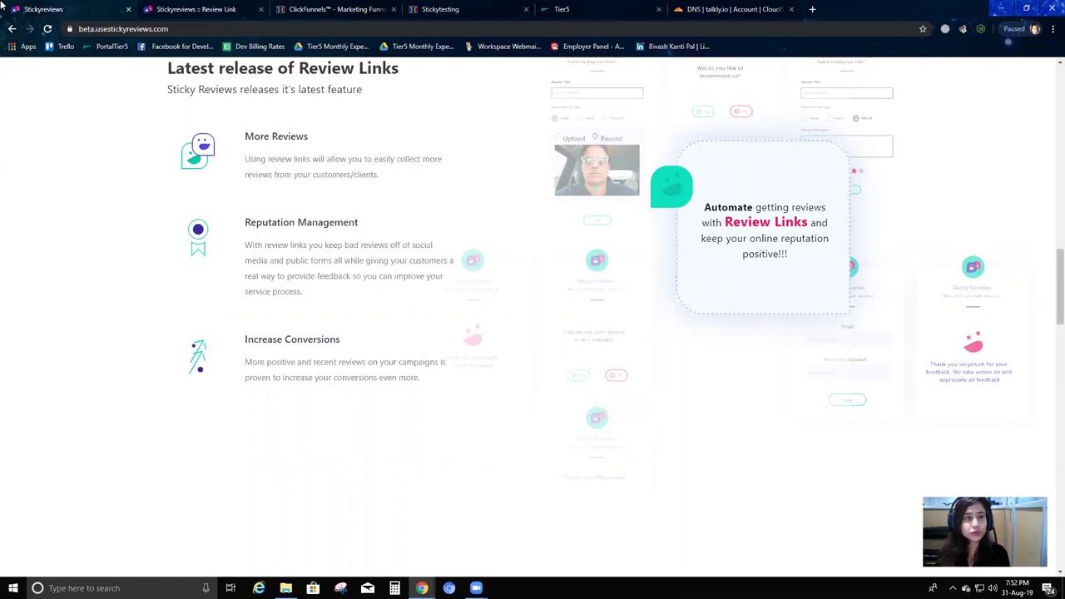
pyautogui.click(202, 8)
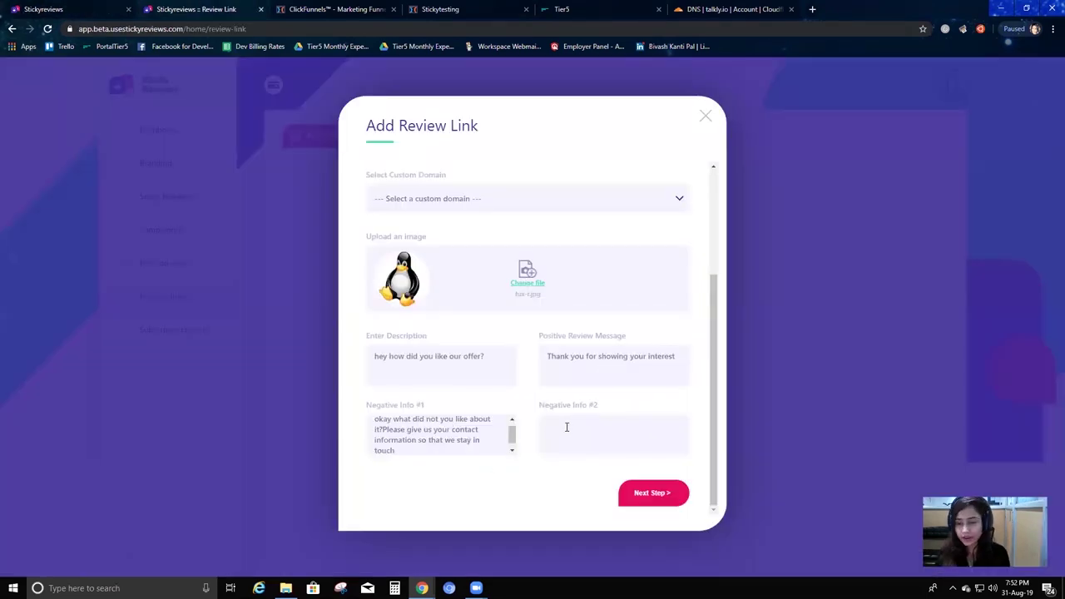
pyautogui.click(567, 427)
pyautogui.write('thanks for the information. someone from our team will be in touch.')
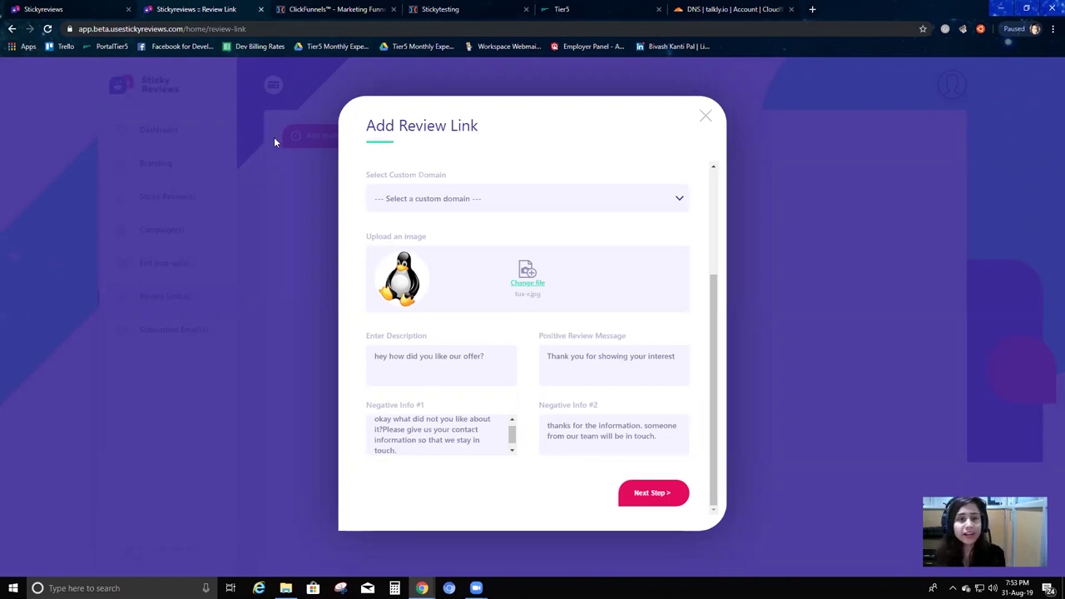
# Recheck the landing page and advance the form to the preview and colour step.
pyautogui.click(73, 9)
pyautogui.click(240, 7)
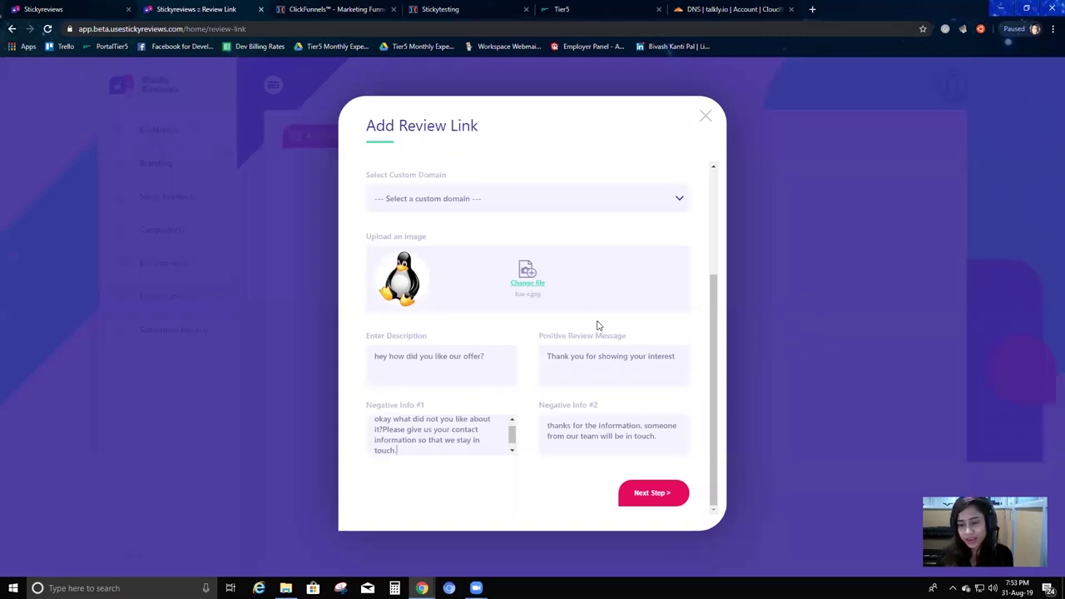
pyautogui.click(654, 495)
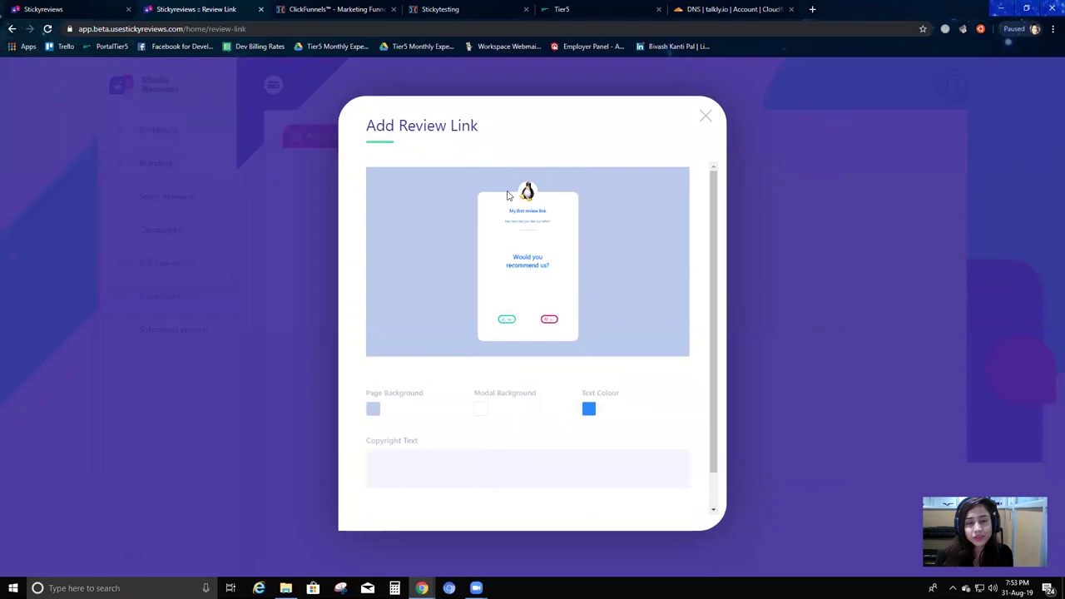
pyautogui.scroll(-2, 511, 209)
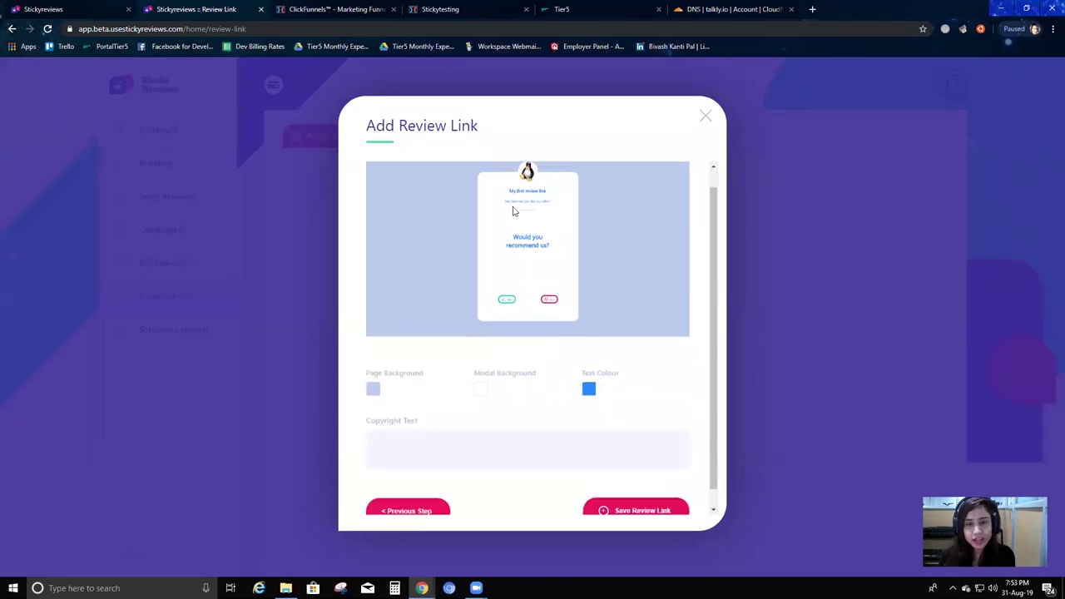
pyautogui.scroll(2, 571, 264)
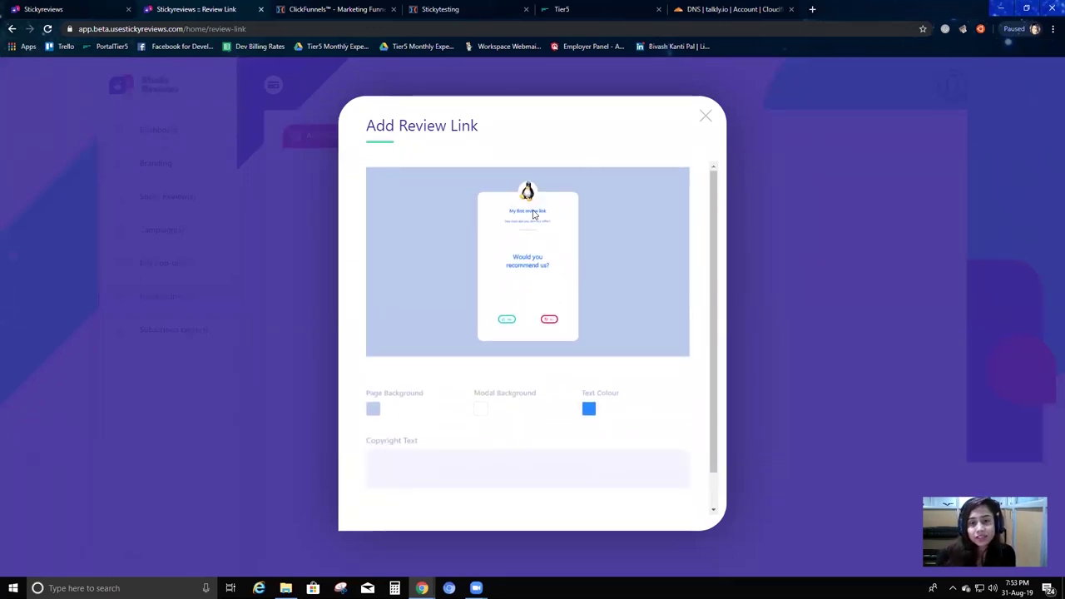
pyautogui.scroll(-2, 536, 223)
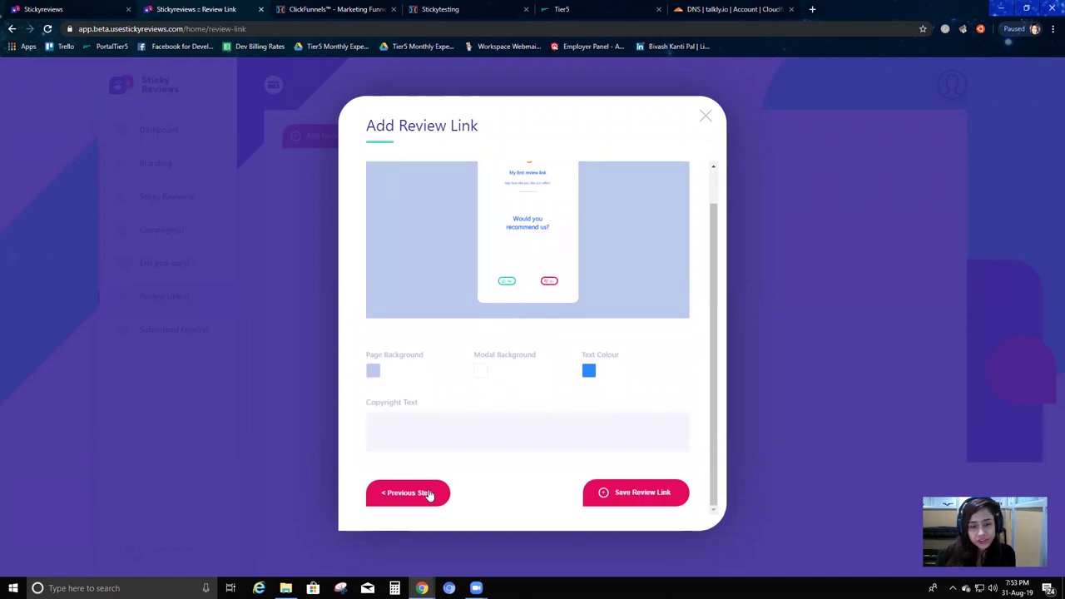
pyautogui.click(426, 494)
pyautogui.scroll(2, 416, 201)
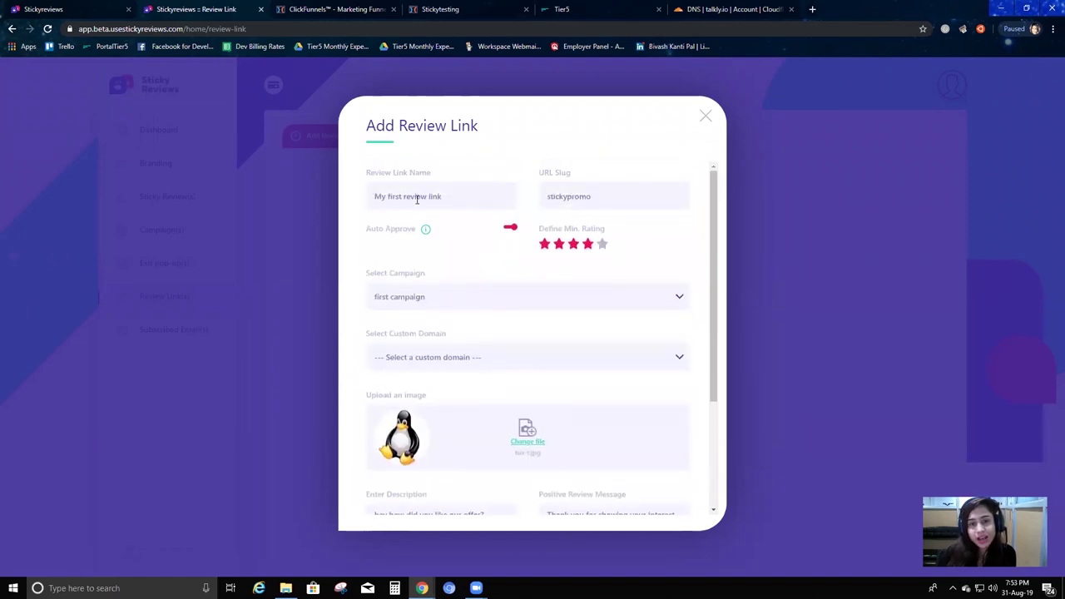
pyautogui.scroll(-4, 471, 214)
pyautogui.click(672, 495)
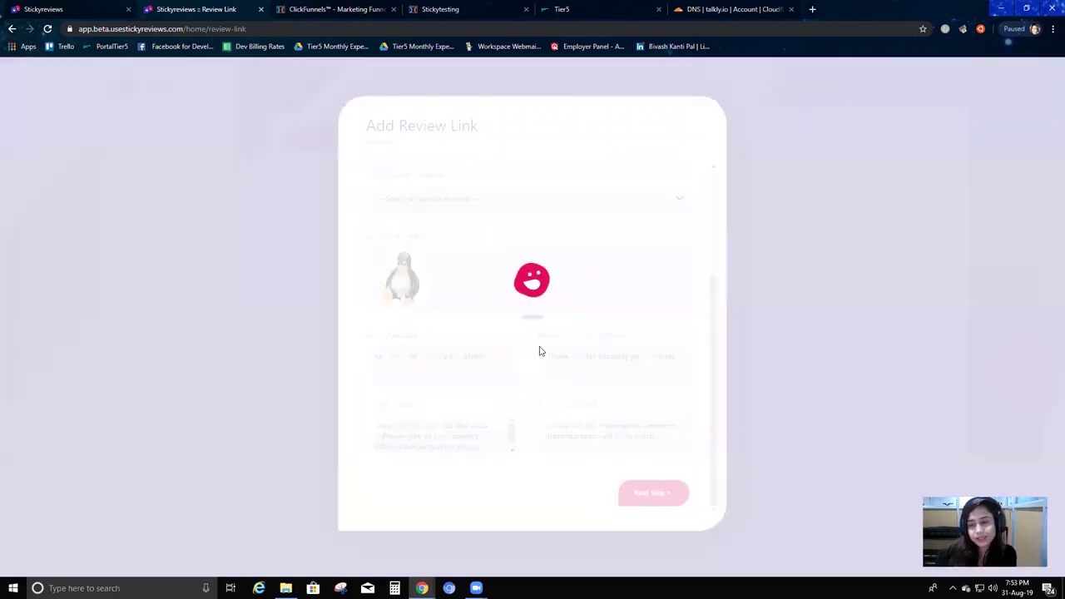
pyautogui.scroll(1, 538, 208)
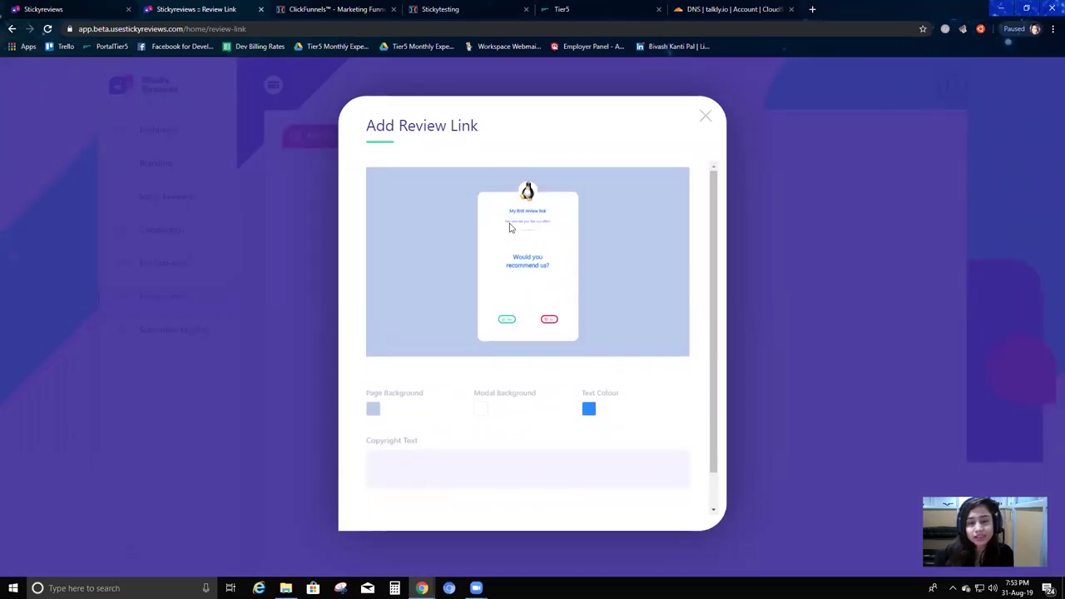
pyautogui.scroll(-2, 447, 399)
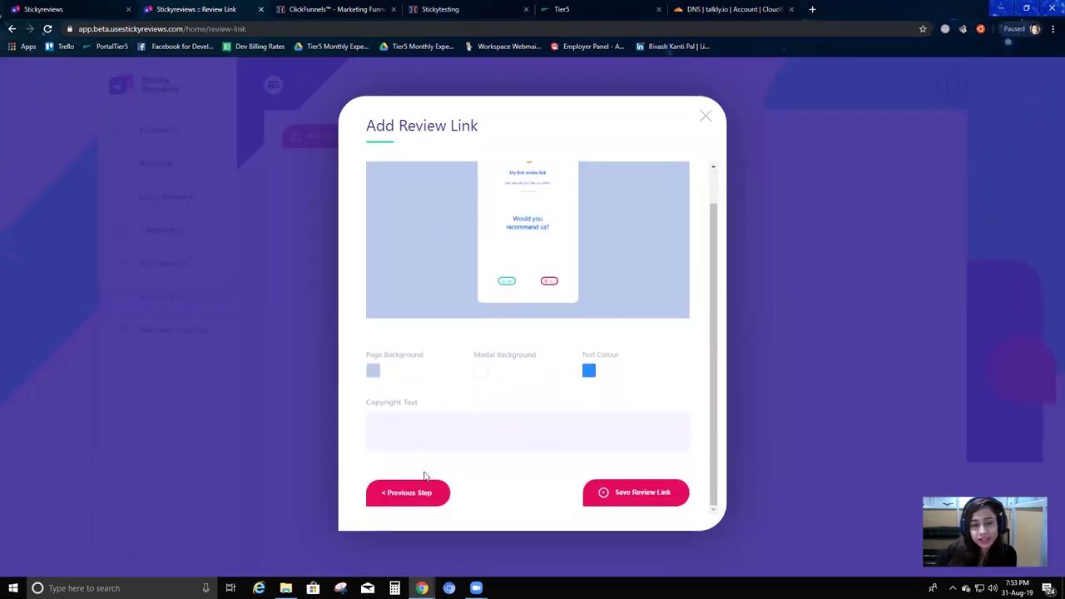
pyautogui.click(419, 496)
pyautogui.scroll(1, 432, 349)
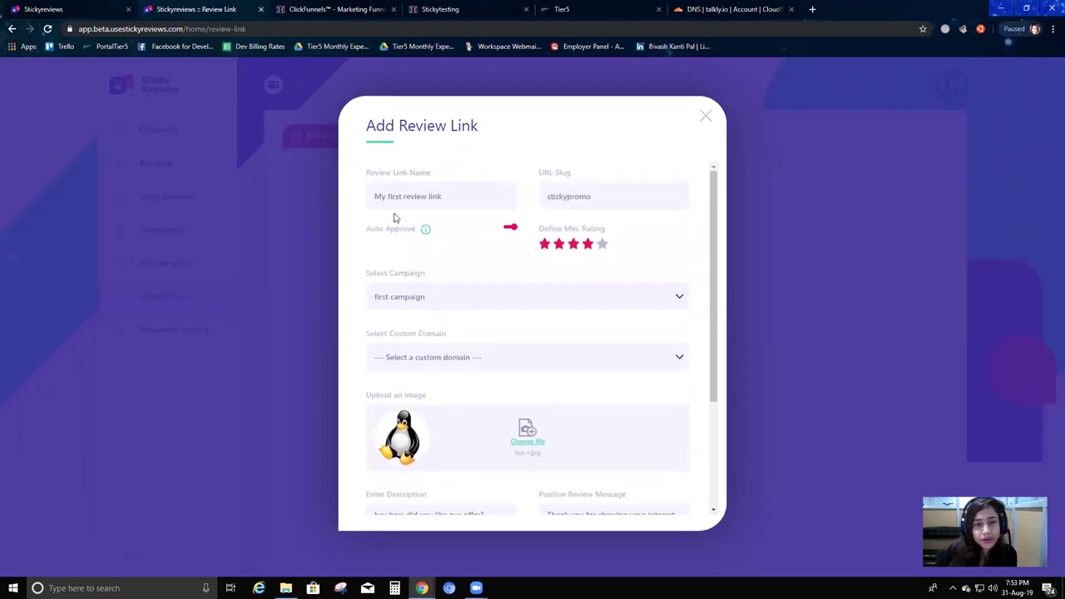
pyautogui.scroll(-4, 419, 392)
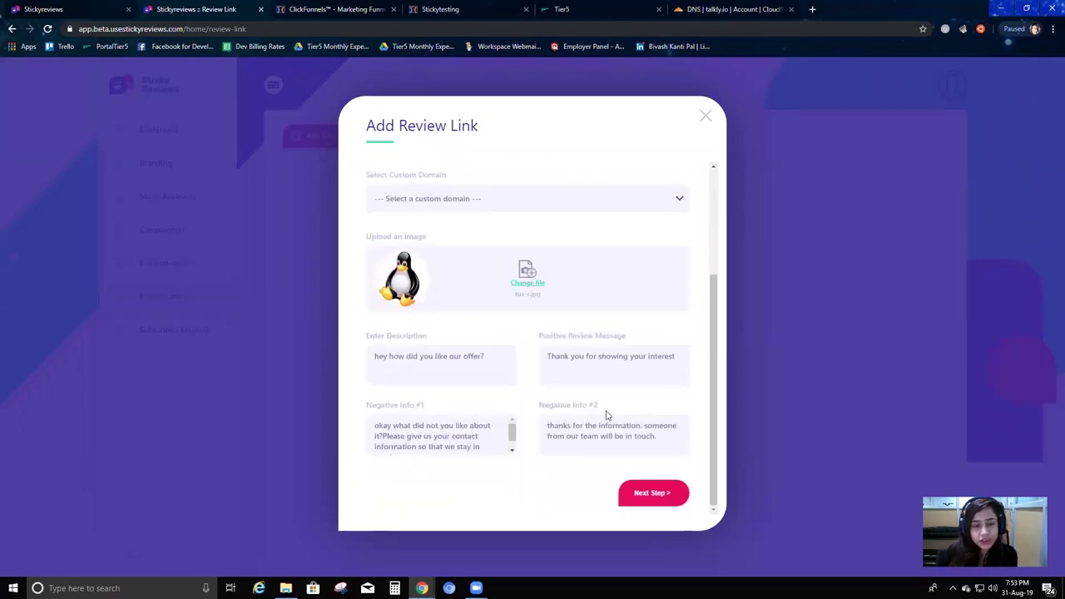
pyautogui.click(639, 493)
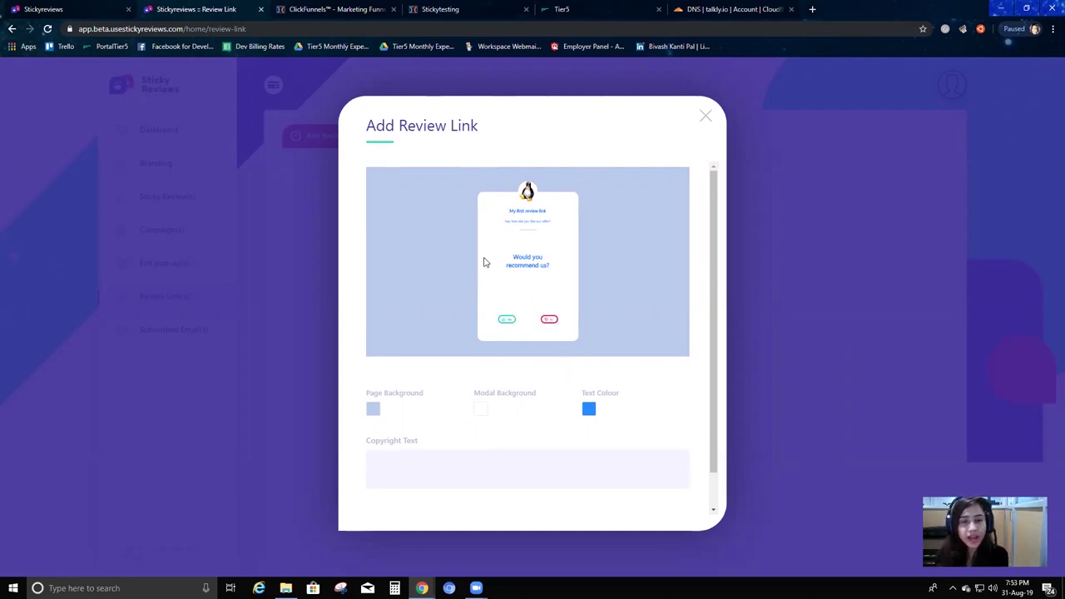
pyautogui.scroll(-1, 401, 336)
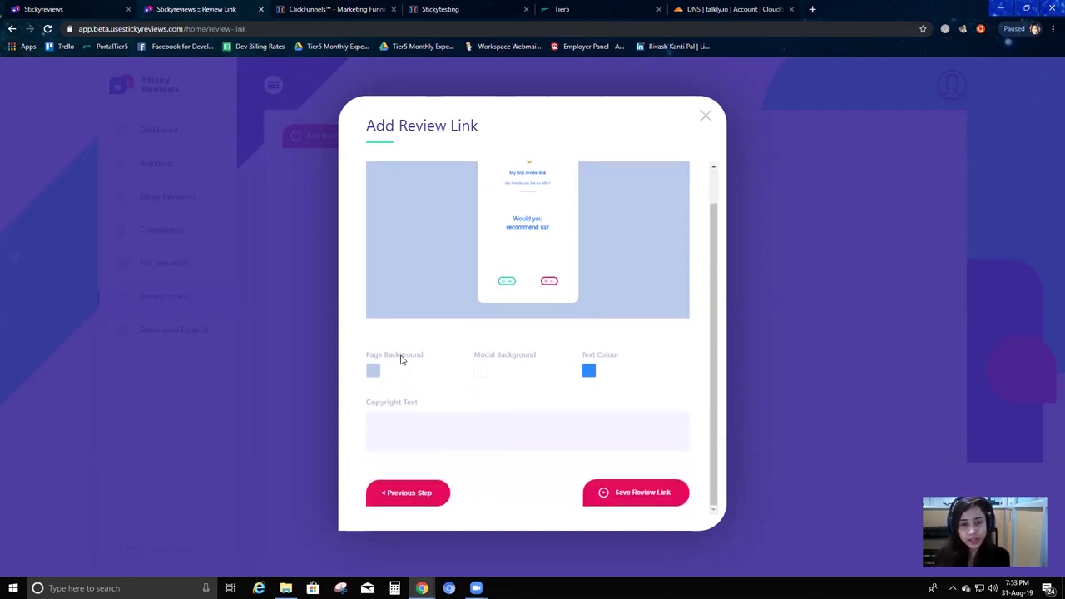
pyautogui.click(372, 370)
# Set the page background to grey #667389 and the modal background to pink #dcb3b3.
pyautogui.click(419, 398)
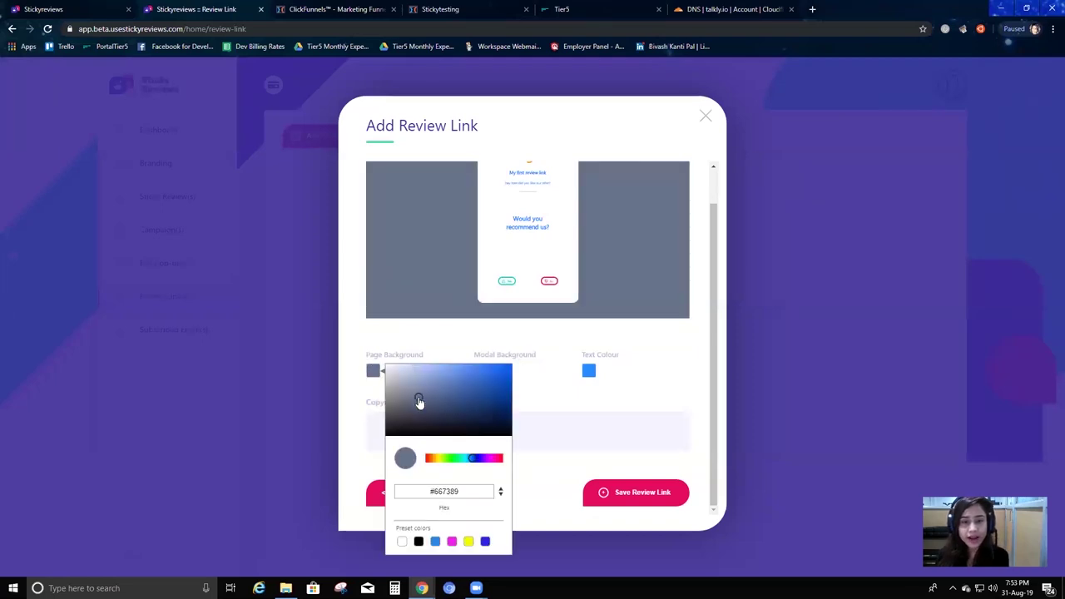
pyautogui.scroll(1, 565, 400)
pyautogui.click(572, 411)
pyautogui.click(487, 392)
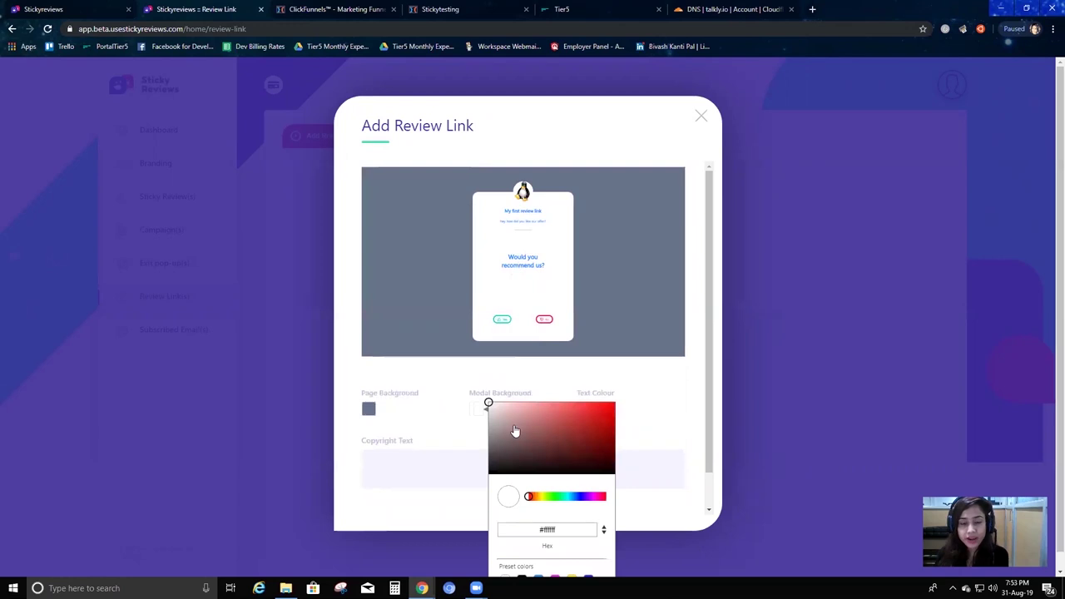
pyautogui.click(492, 430)
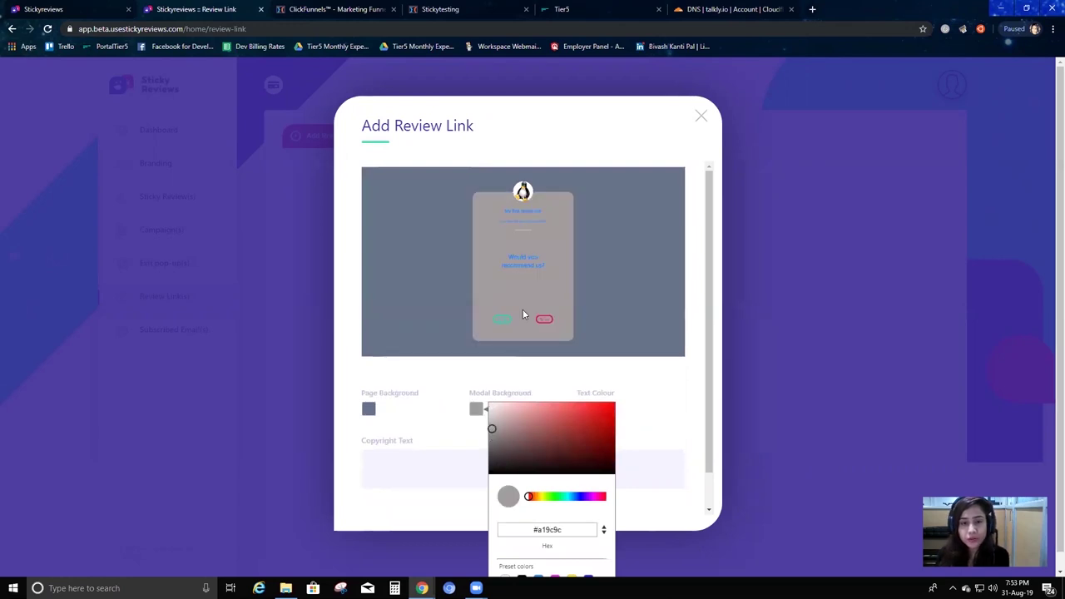
pyautogui.click(511, 412)
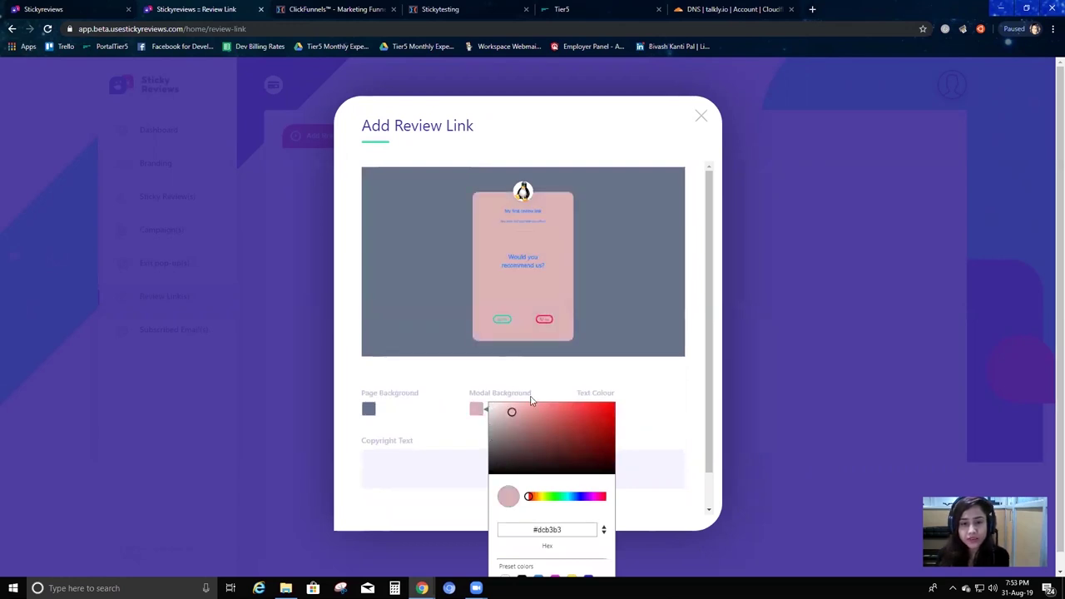
pyautogui.click(610, 394)
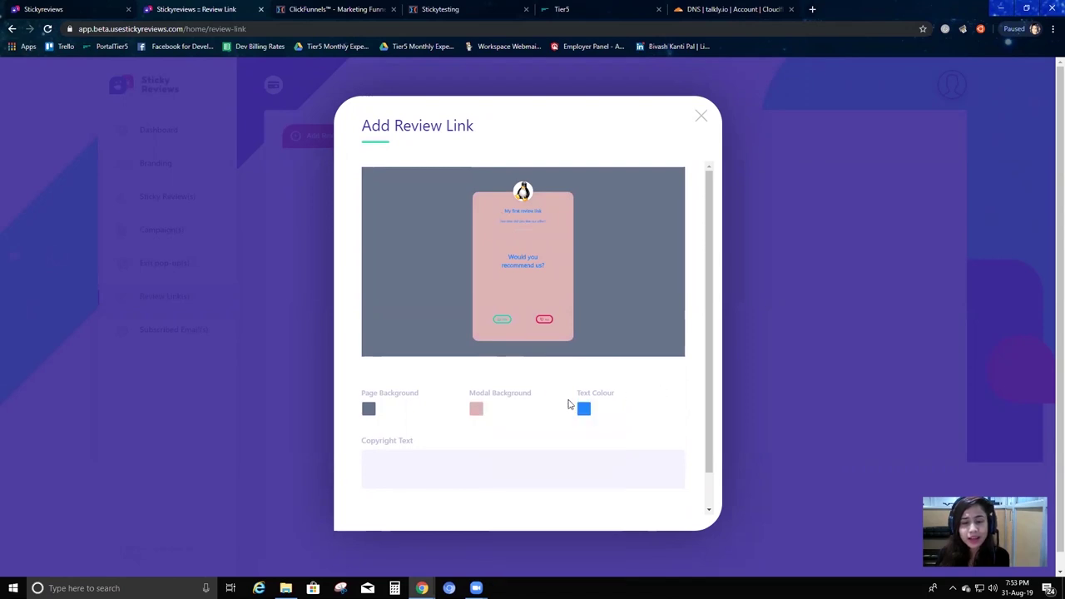
# Choose brown as the review page's text colour after trying dark slate and black.
pyautogui.click(584, 408)
pyautogui.click(639, 450)
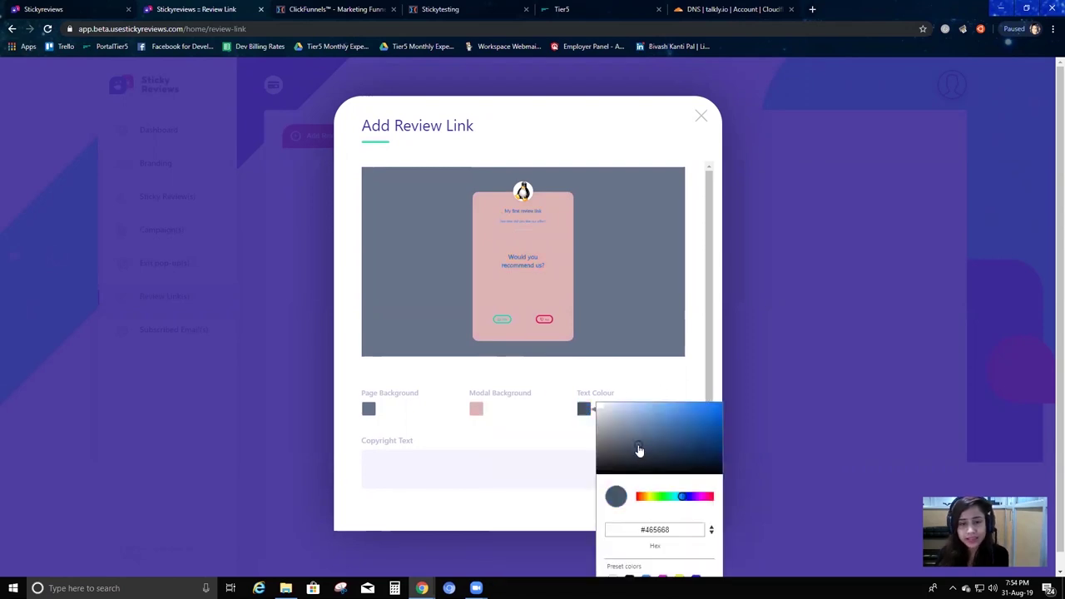
pyautogui.scroll(-1, 623, 542)
pyautogui.click(629, 562)
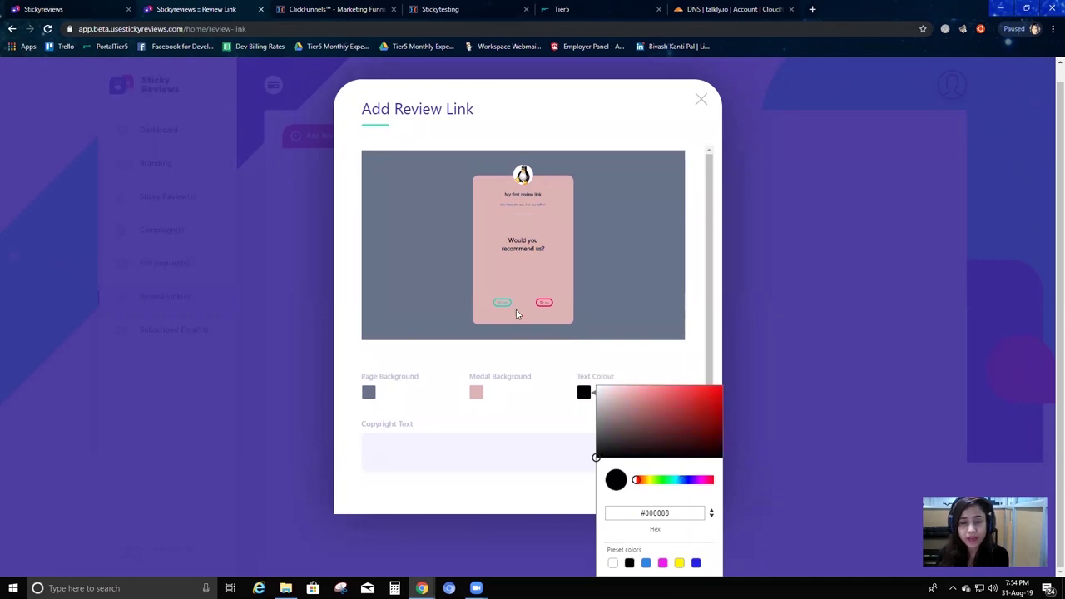
pyautogui.click(633, 425)
pyautogui.click(528, 431)
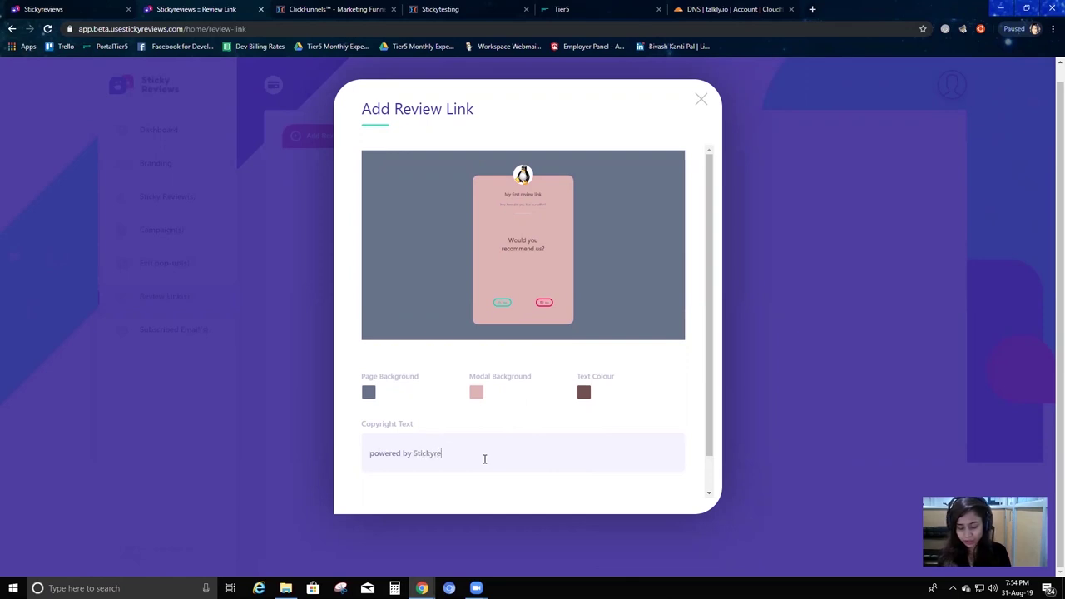
pyautogui.scroll(-2, 514, 382)
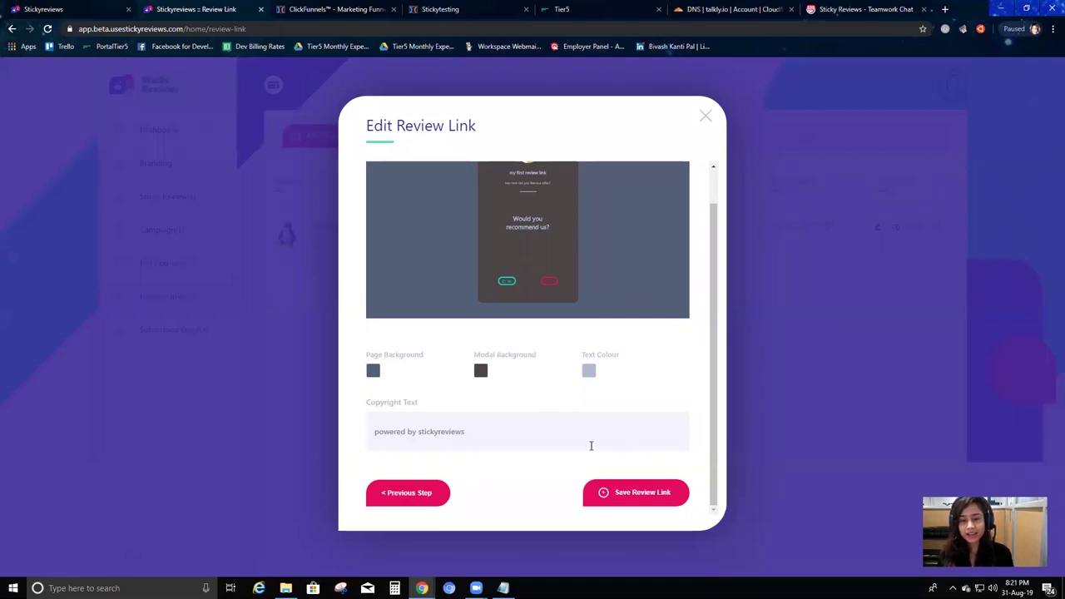
# Save the review link, keep Auto Approve on, and set a 4-star minimum rating.
pyautogui.click(647, 501)
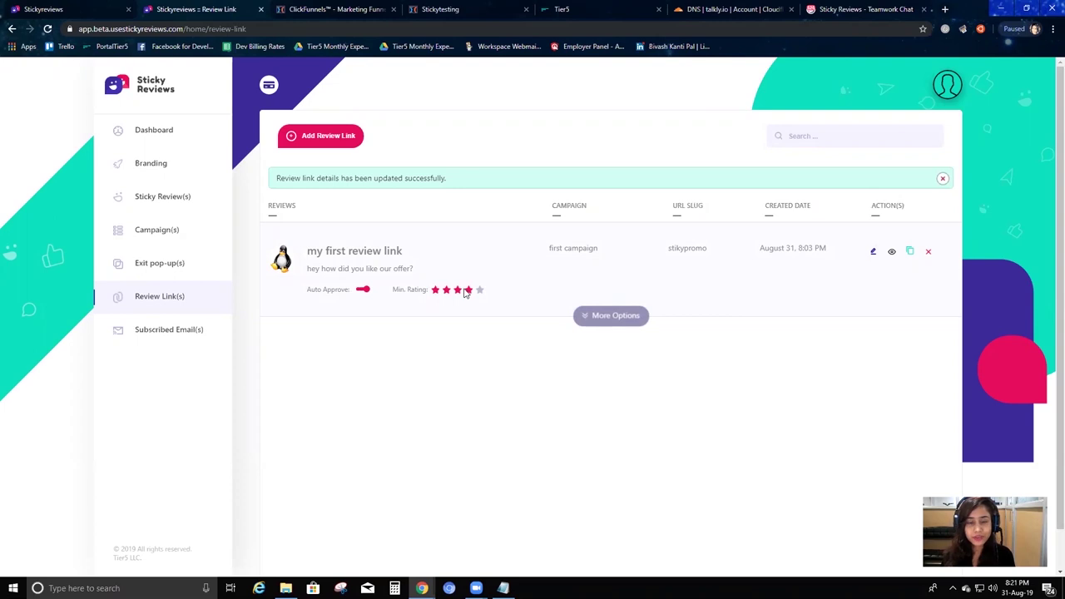
pyautogui.click(362, 290)
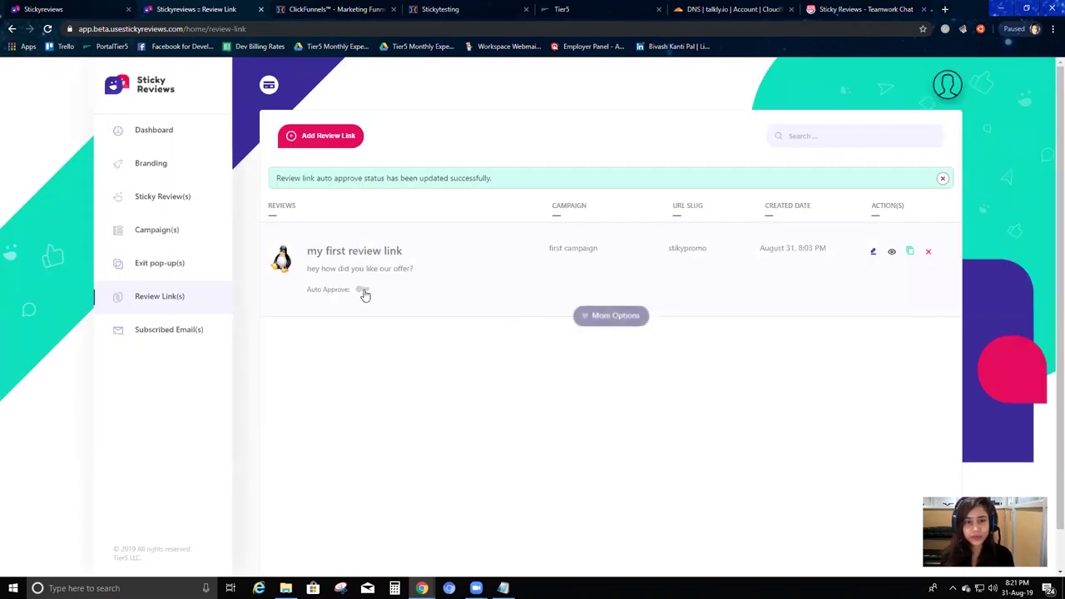
pyautogui.click(364, 291)
pyautogui.click(545, 324)
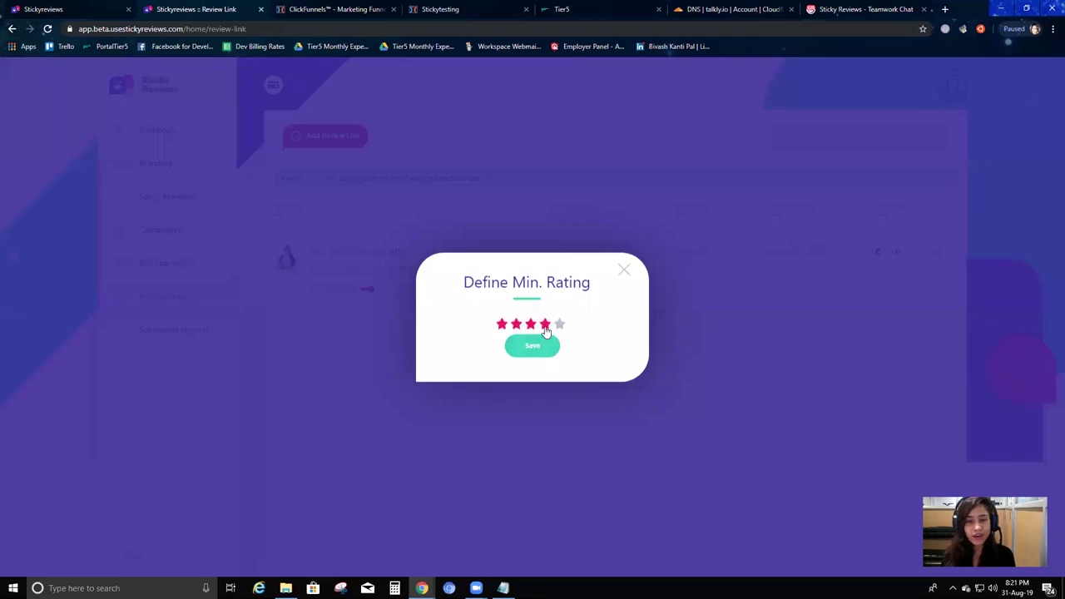
pyautogui.click(540, 349)
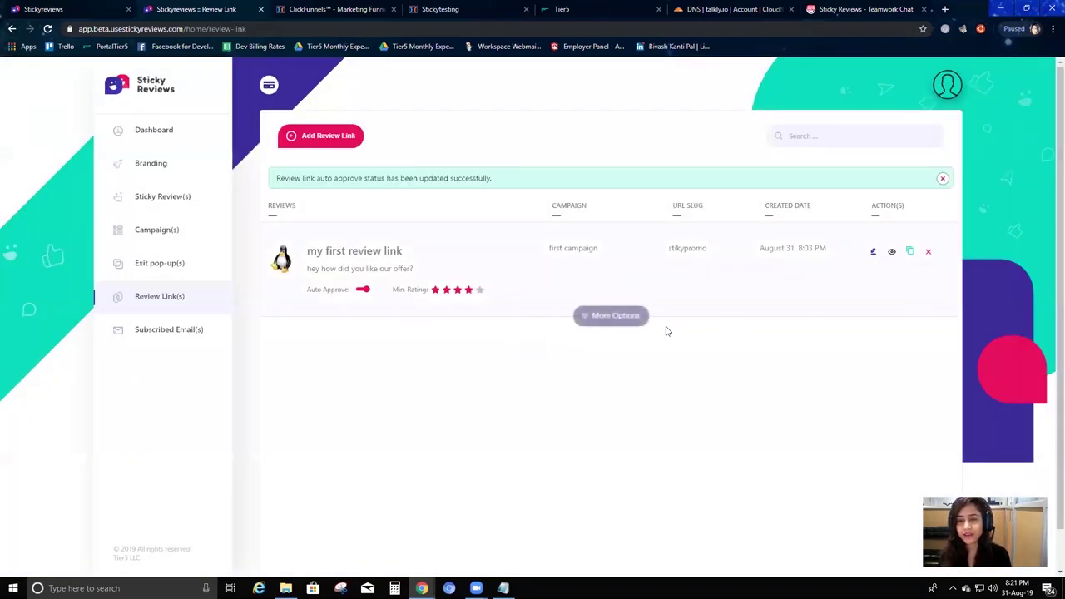
pyautogui.moveTo(913, 272)
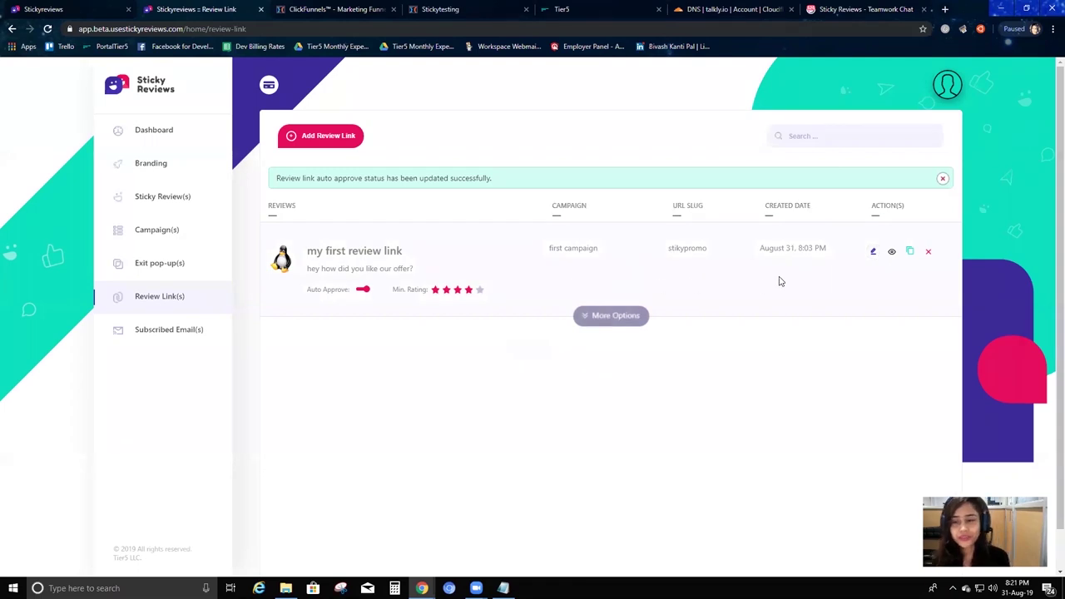
# Copy the 'my first review link' URL and preview its public review page.
pyautogui.click(874, 253)
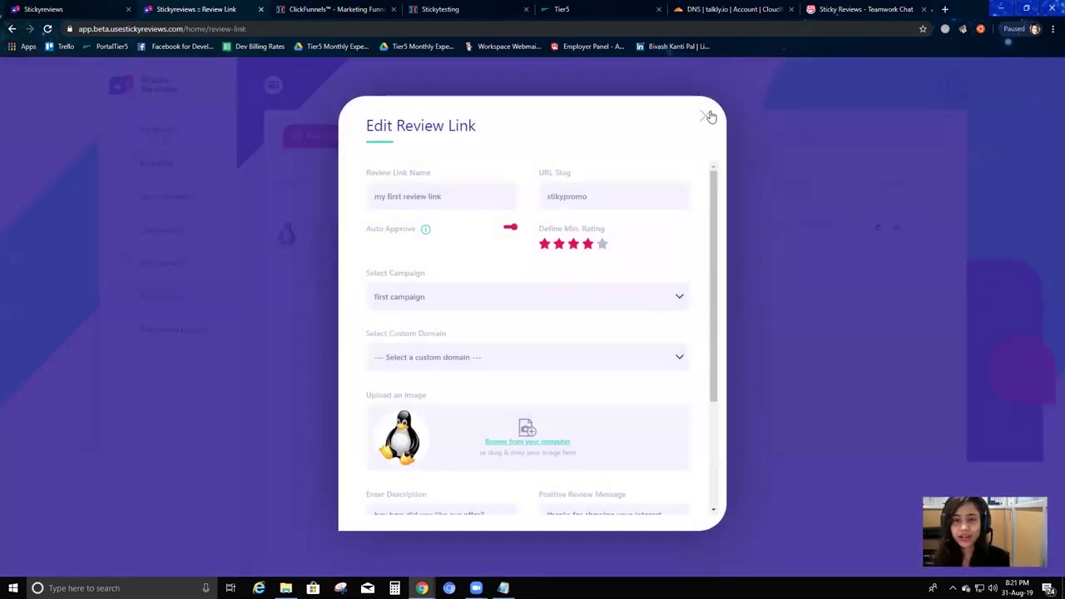
pyautogui.click(706, 115)
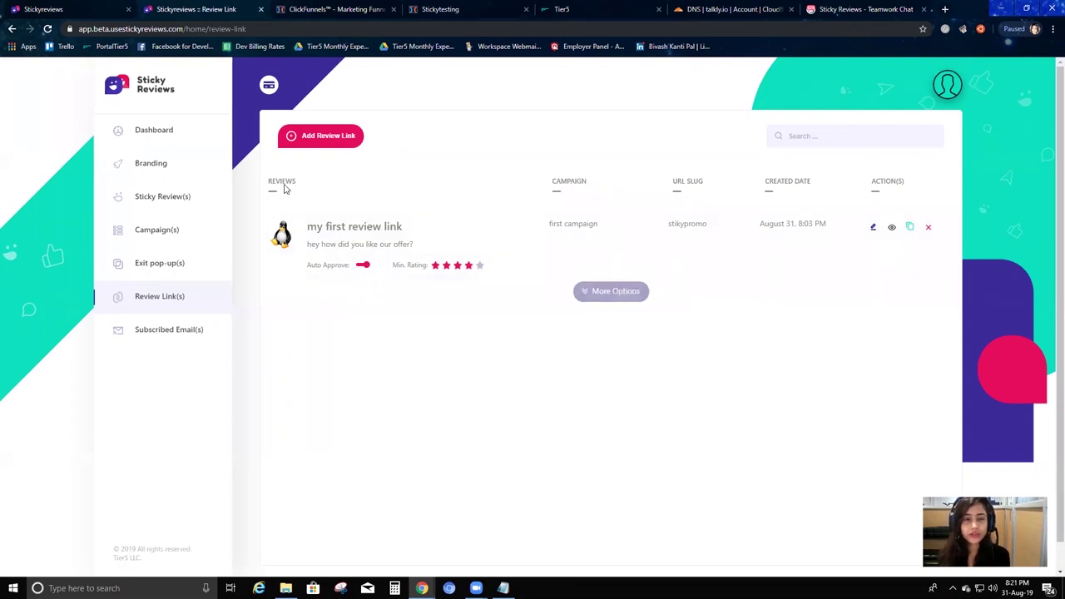
pyautogui.click(911, 228)
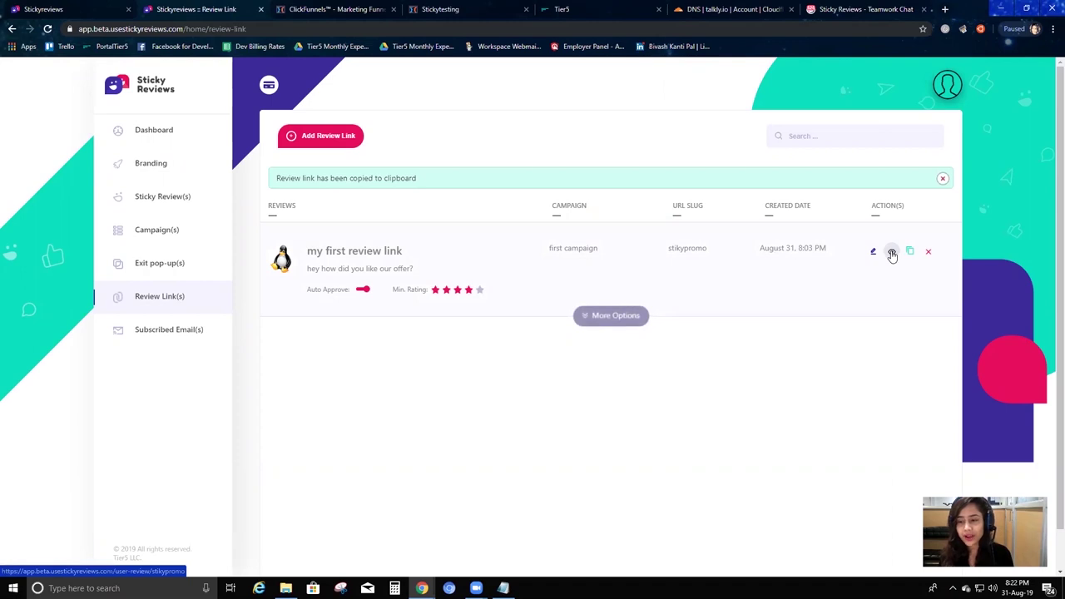
pyautogui.click(891, 253)
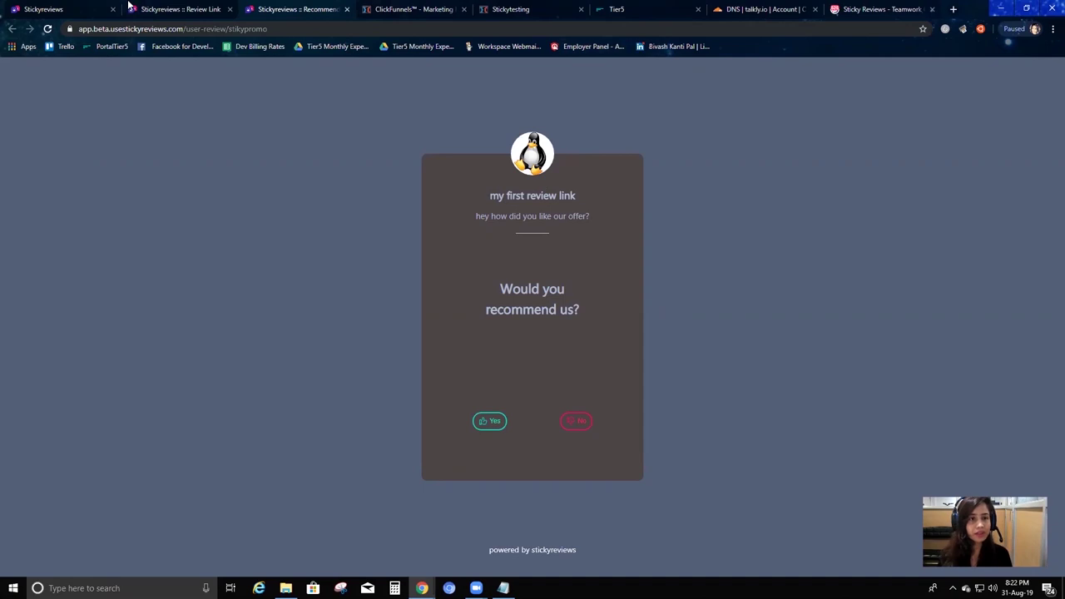
# Compare the link's description in the editor with the text on the public review page.
pyautogui.click(183, 15)
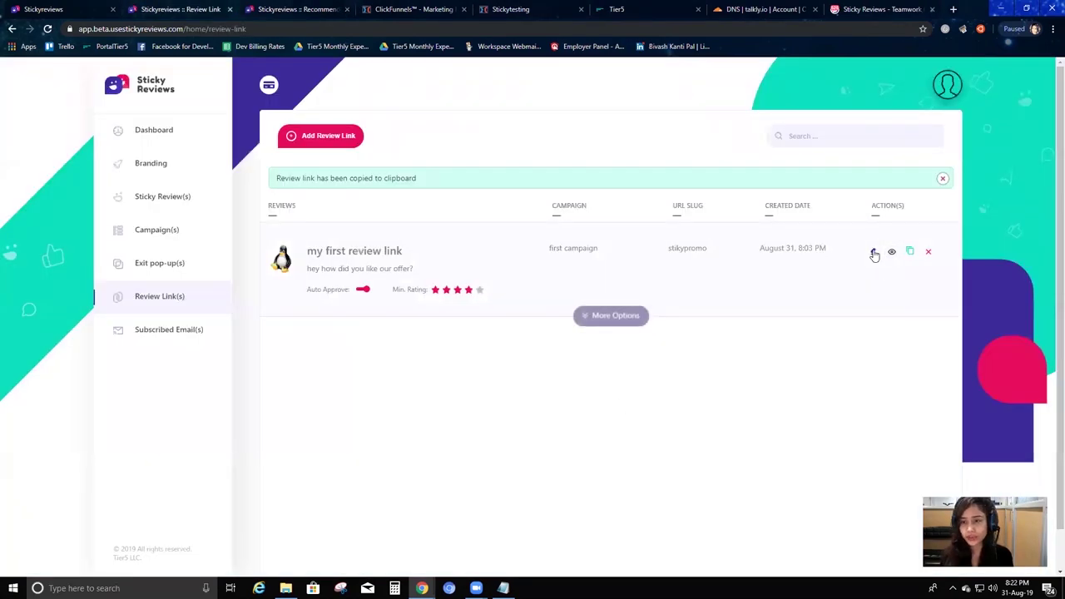
pyautogui.click(873, 253)
pyautogui.scroll(-5, 524, 381)
pyautogui.click(279, 9)
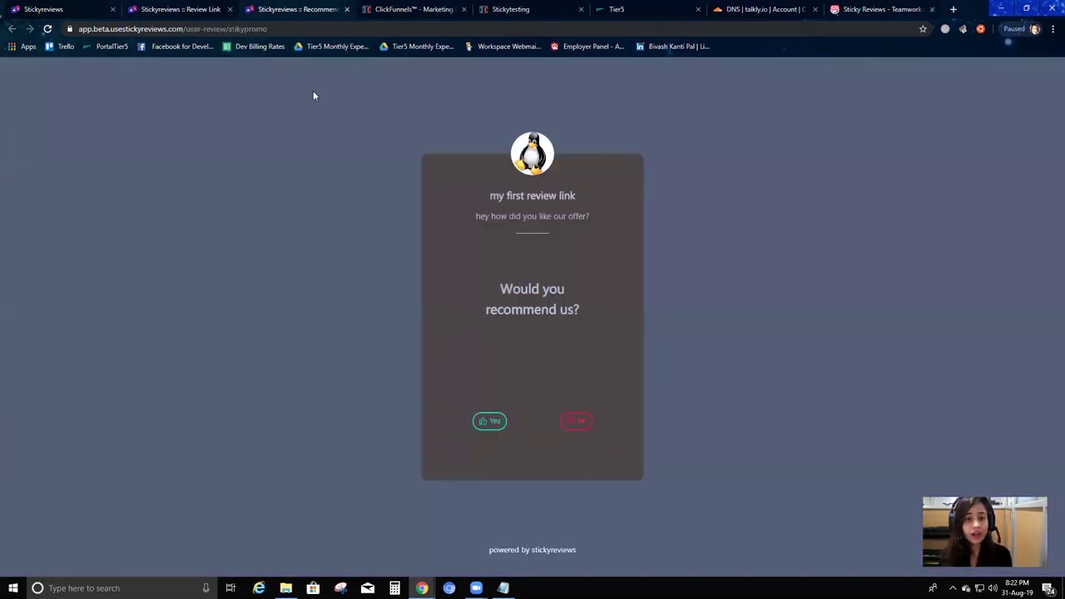
pyautogui.moveTo(473, 216); pyautogui.dragTo(589, 216)
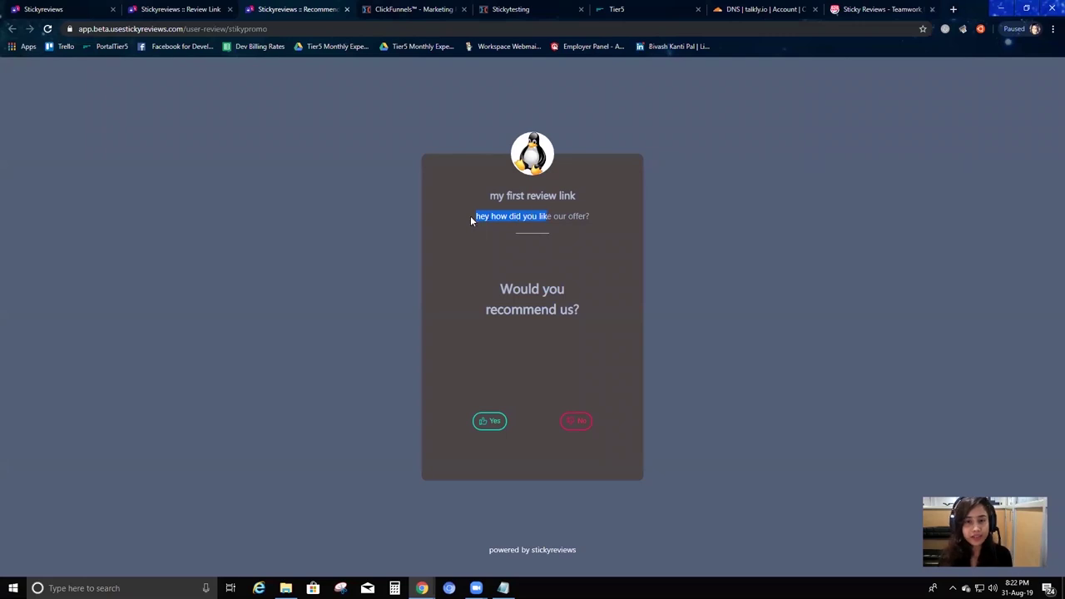
pyautogui.click(170, 8)
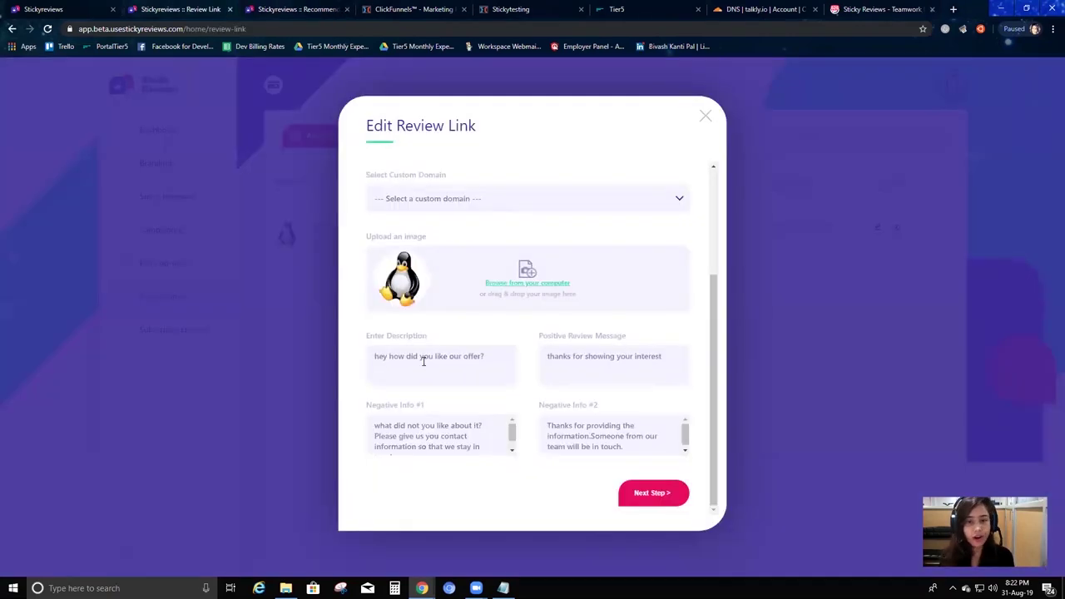
pyautogui.hotkey('ctrl', 'Tab')
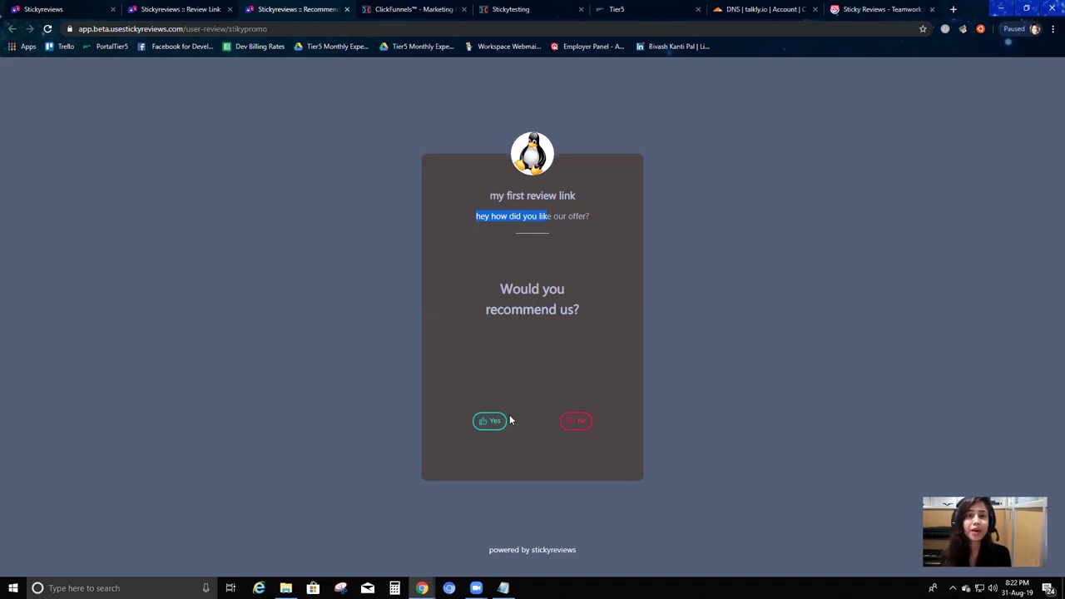
# Answer Yes to 'Would you recommend us?' to bring up the review form.
pyautogui.click(202, 6)
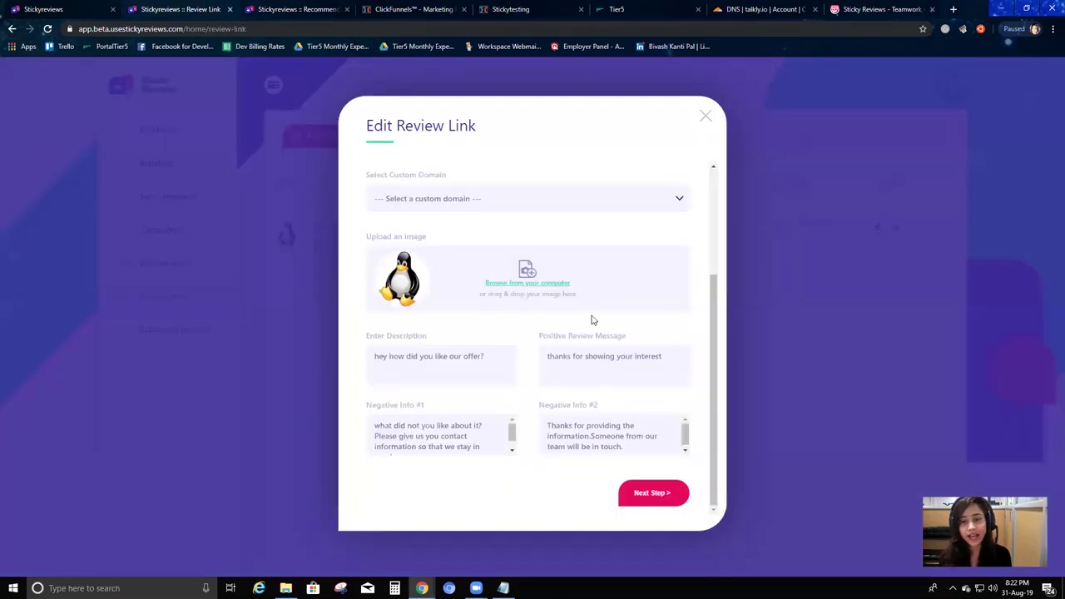
pyautogui.click(330, 8)
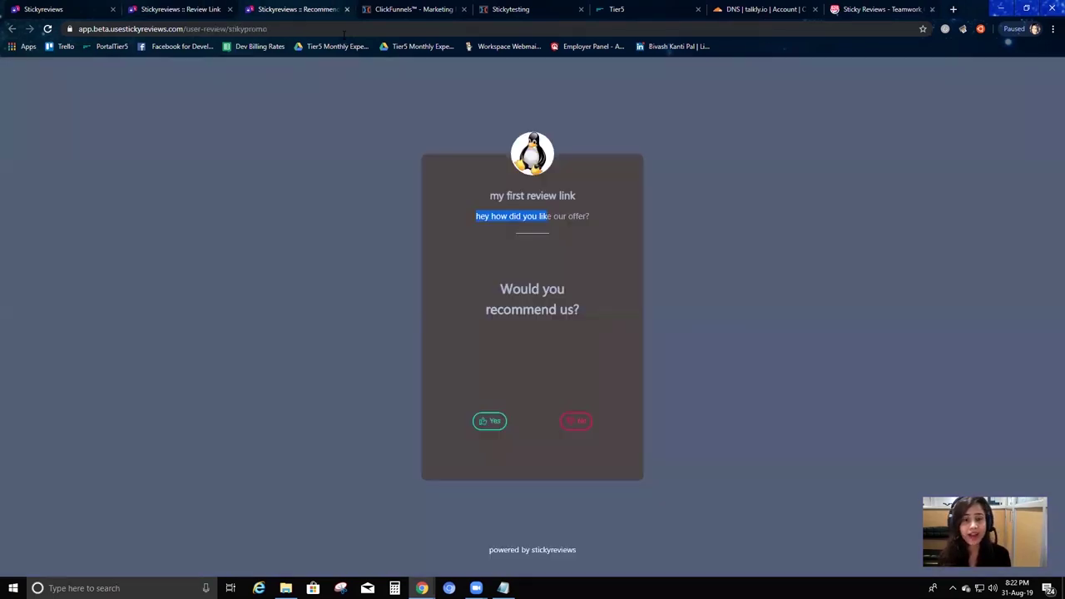
pyautogui.click(487, 426)
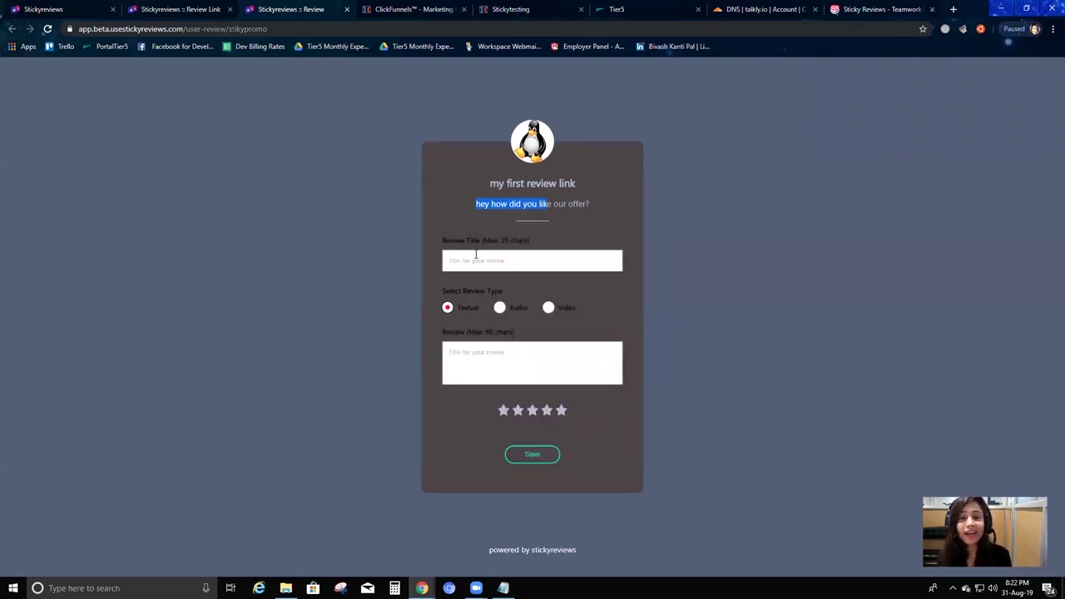
pyautogui.click(550, 220)
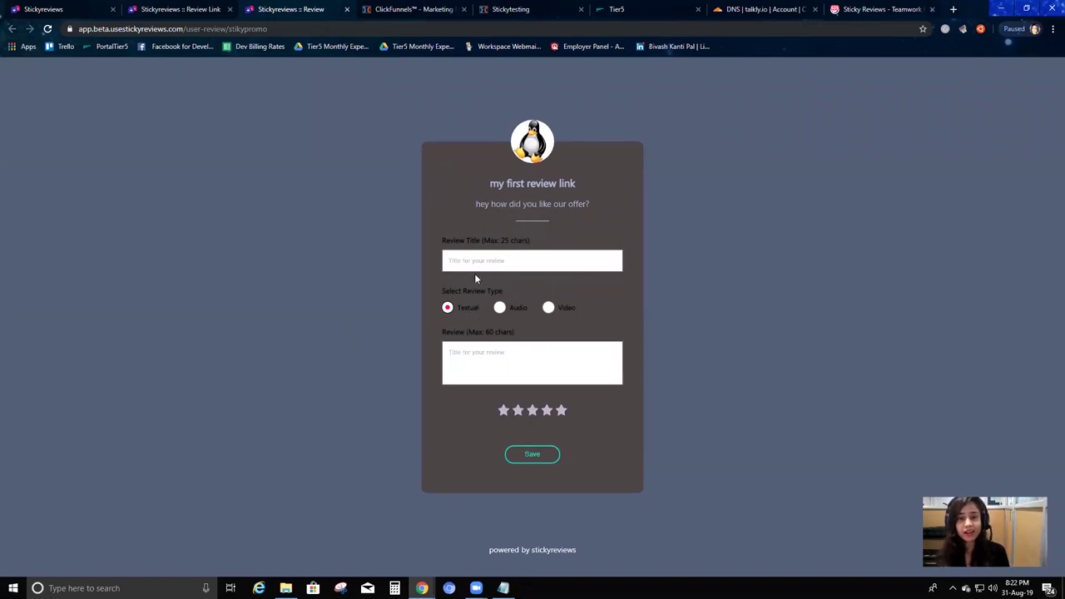
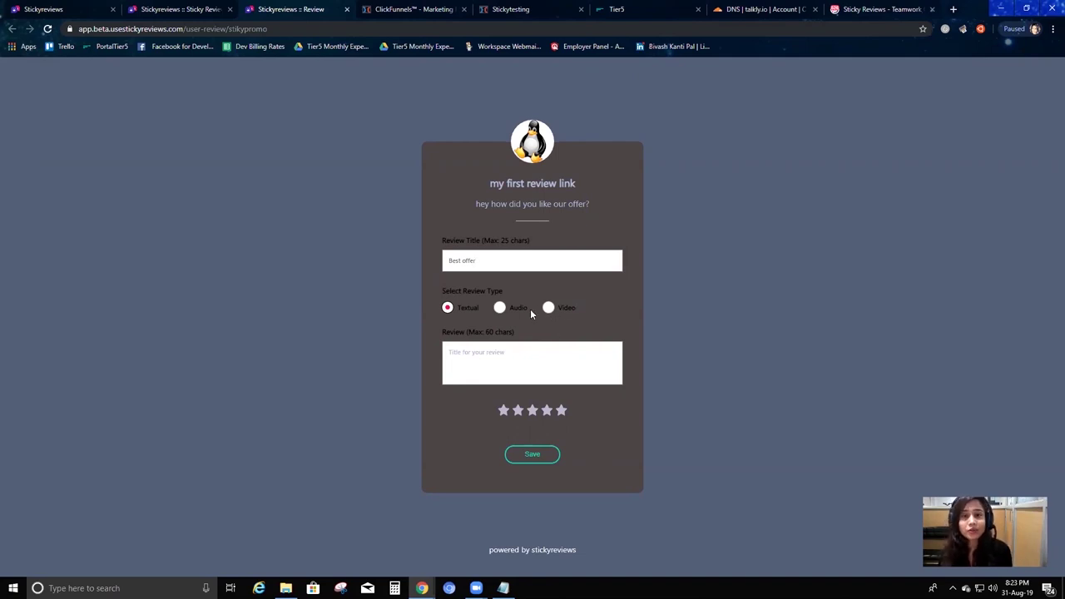
# Make Best offer an audio review, upload file_example_MP3_1MG.mp3 and play the clip.
pyautogui.click(500, 307)
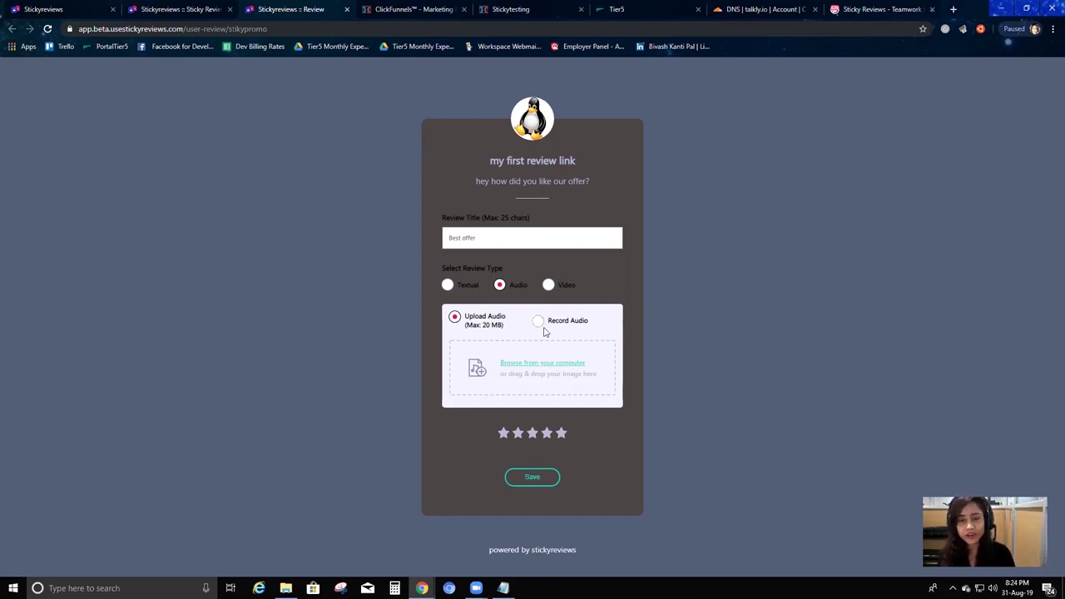
pyautogui.click(513, 371)
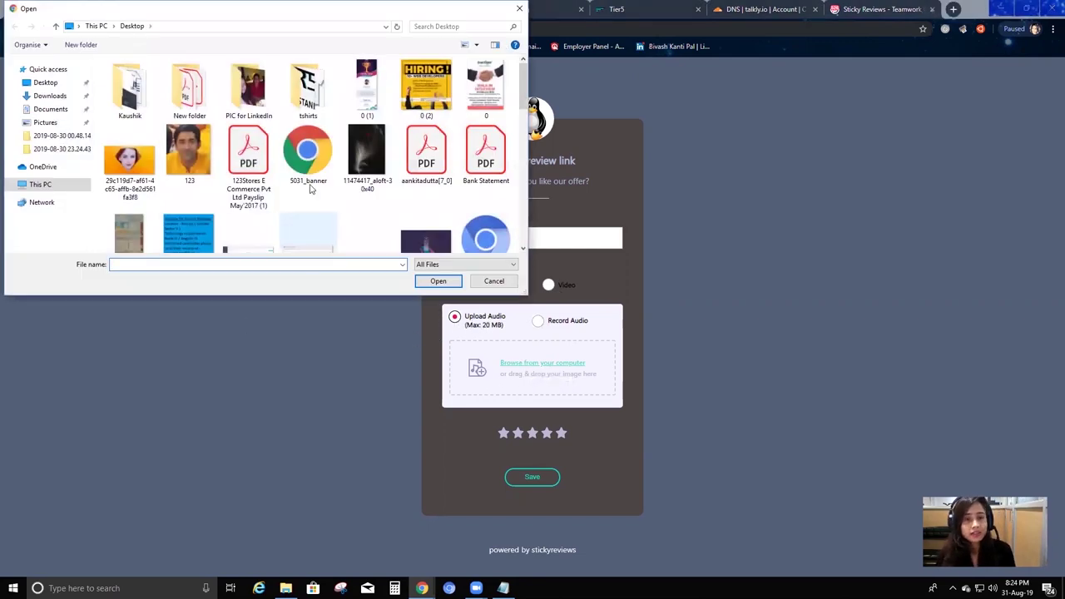
pyautogui.scroll(-9, 341, 193)
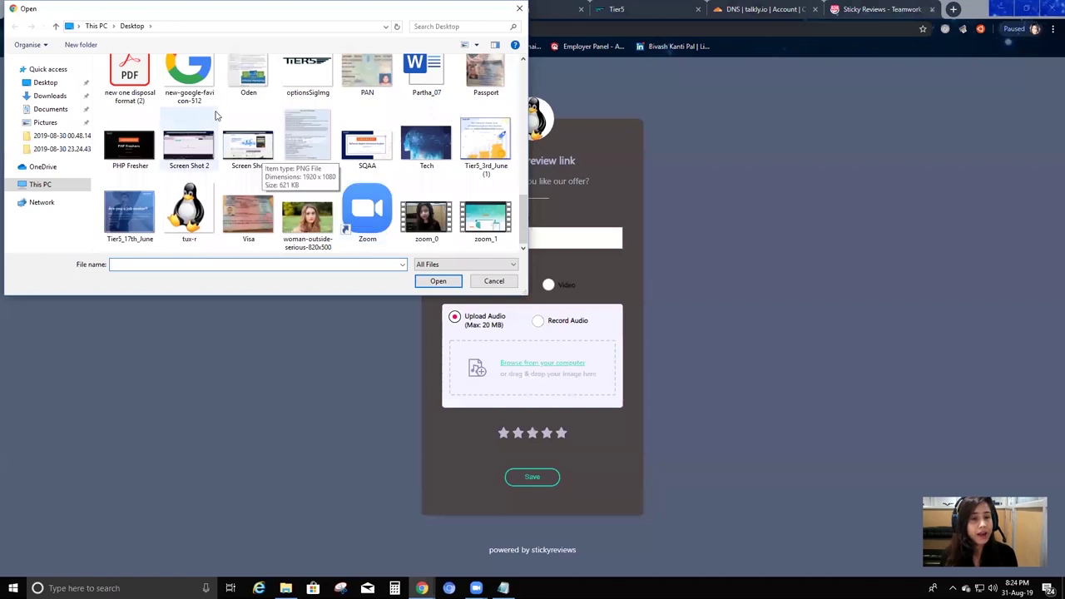
pyautogui.click(359, 198)
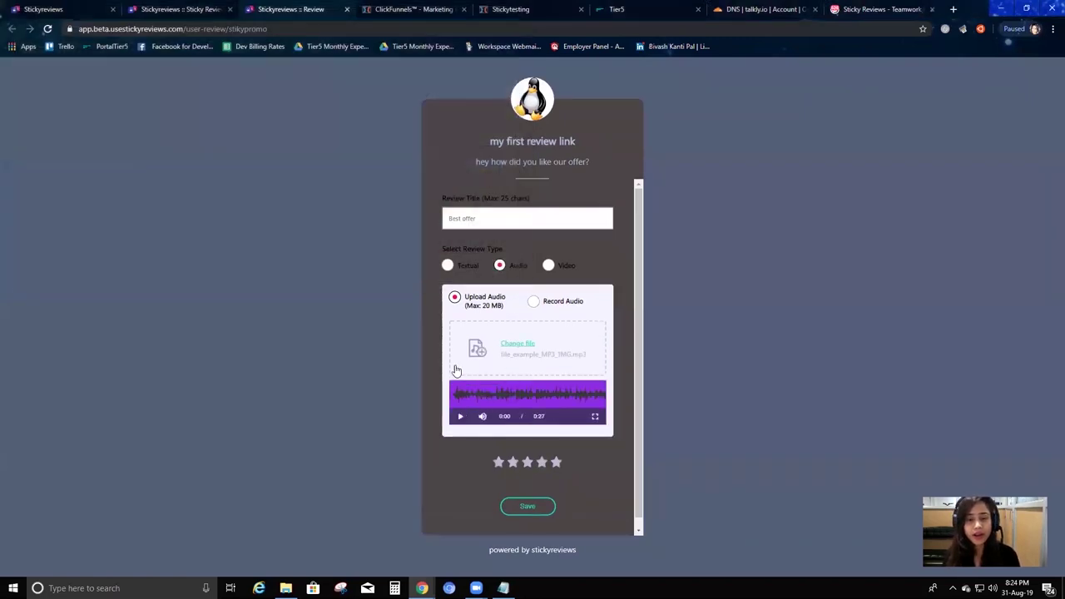
pyautogui.click(460, 417)
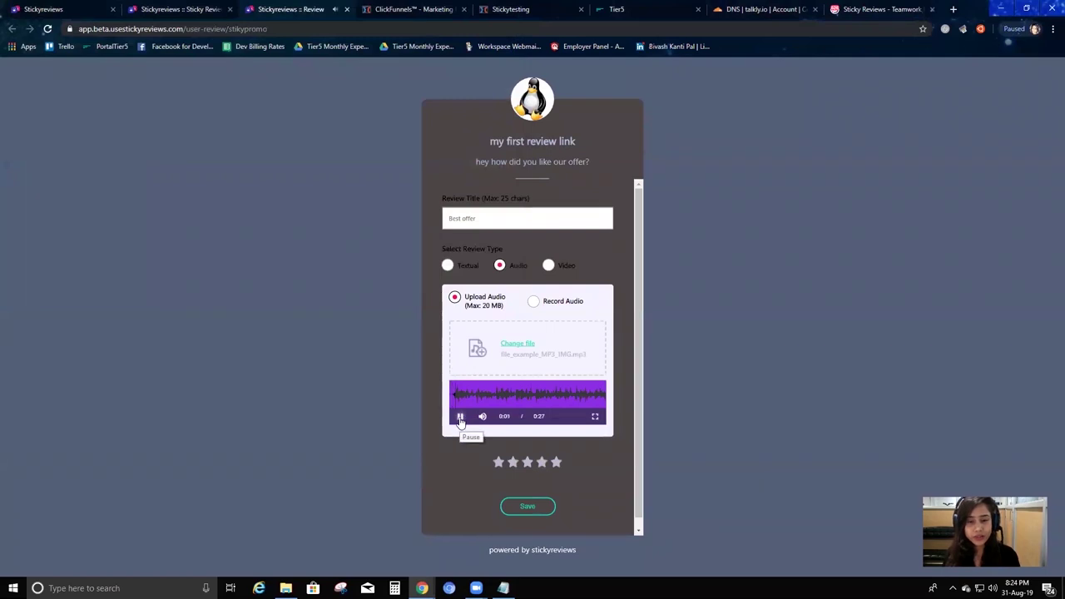
# Give the audio review a five-star rating and submit it.
pyautogui.scroll(-1, 499, 445)
pyautogui.click(527, 454)
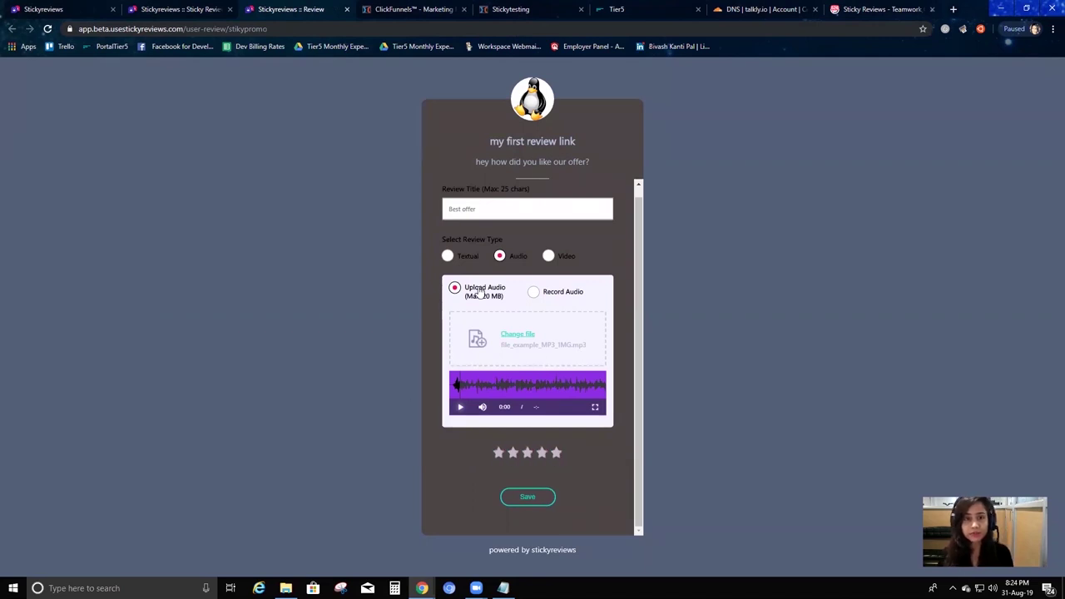
pyautogui.scroll(1, 499, 350)
pyautogui.scroll(-1, 549, 416)
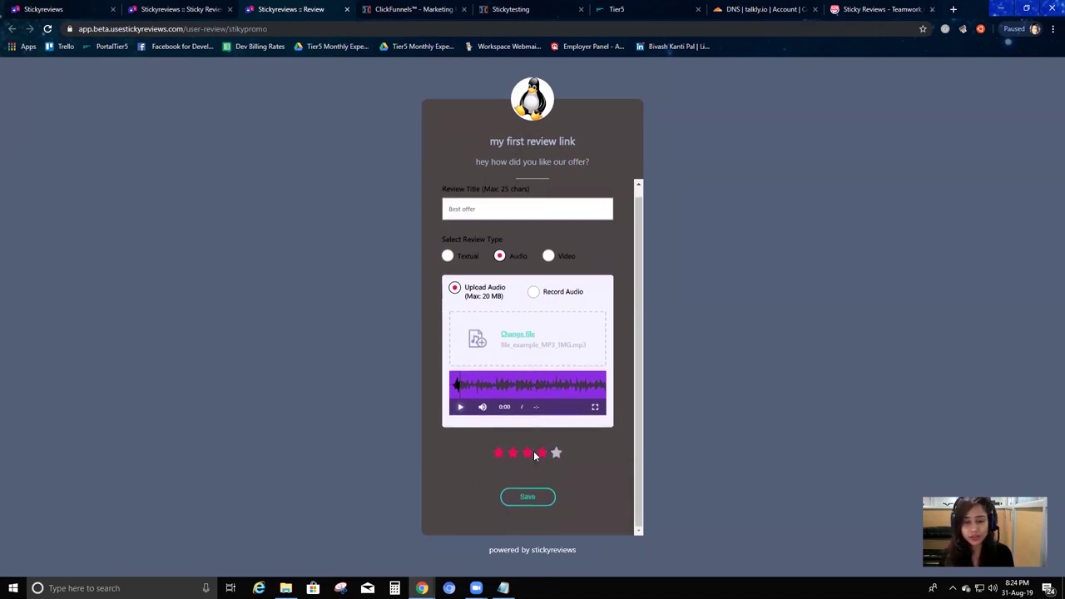
pyautogui.click(542, 453)
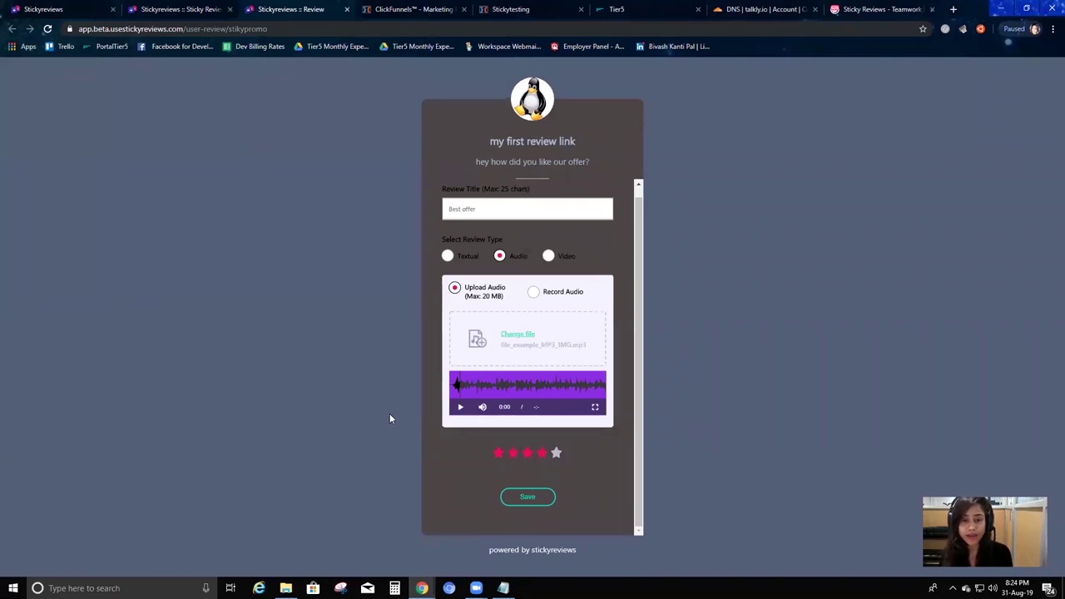
pyautogui.click(558, 456)
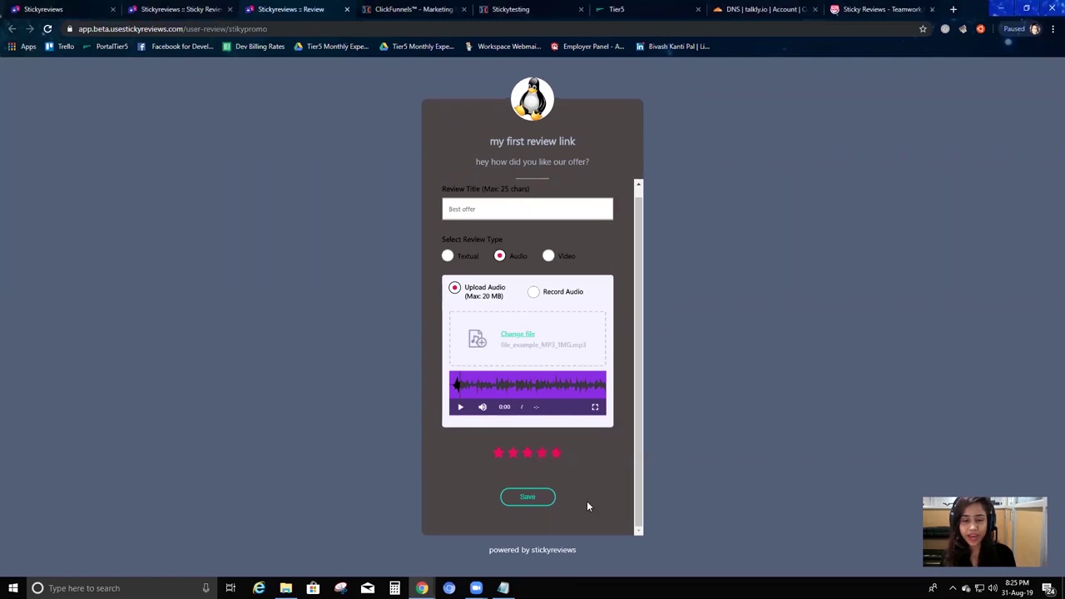
pyautogui.click(528, 498)
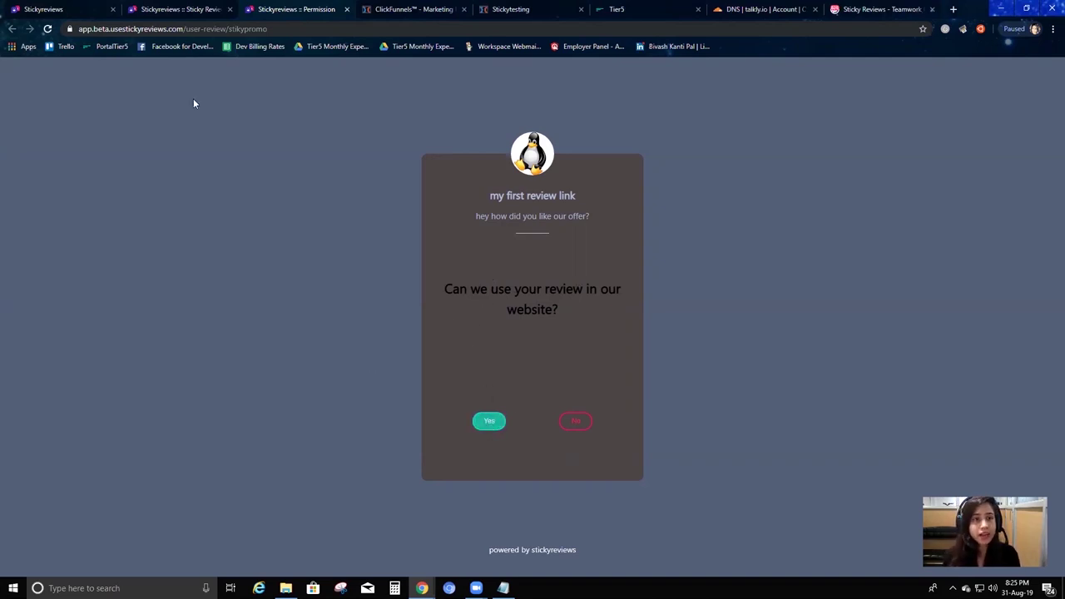
# Inspect the review link slug in the address bar, then allow the review on the website.
pyautogui.doubleClick(250, 29)
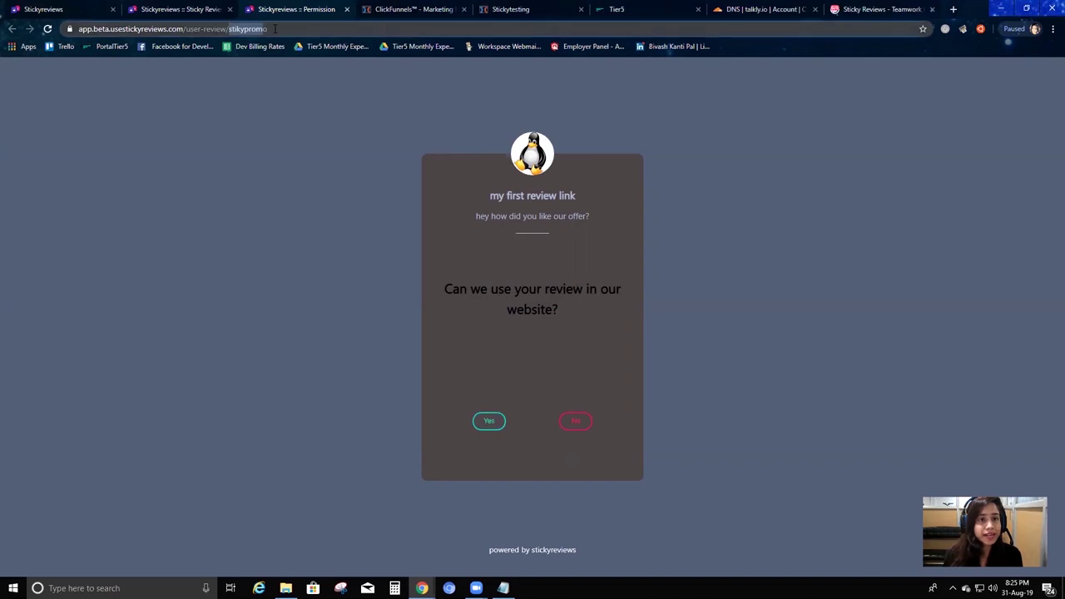
pyautogui.click(282, 28)
pyautogui.doubleClick(266, 28)
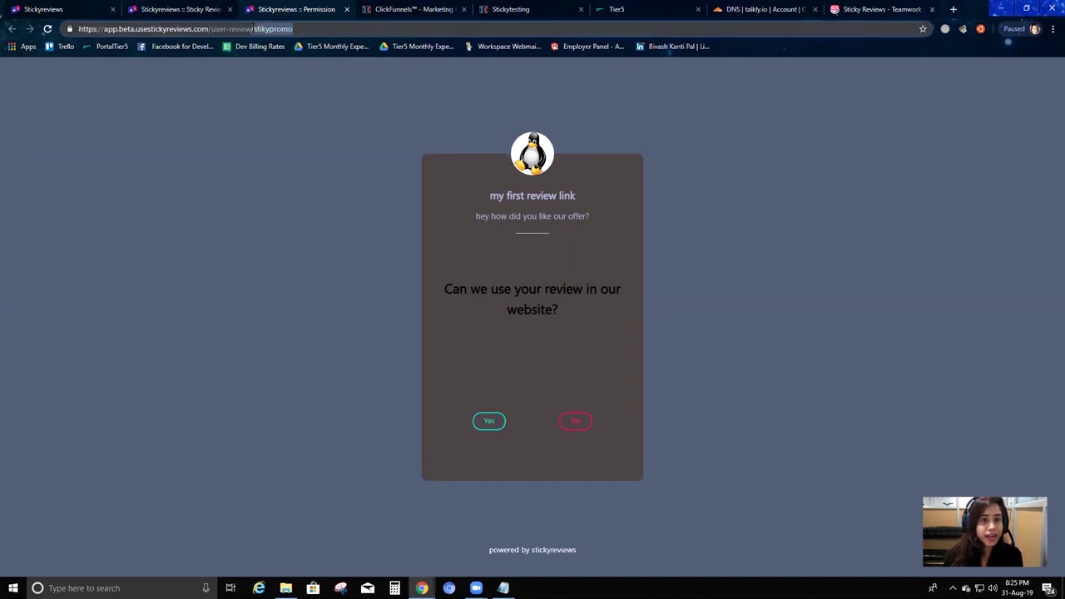
pyautogui.click(304, 29)
pyautogui.click(260, 28)
pyautogui.write('c')
pyautogui.doubleClick(271, 28)
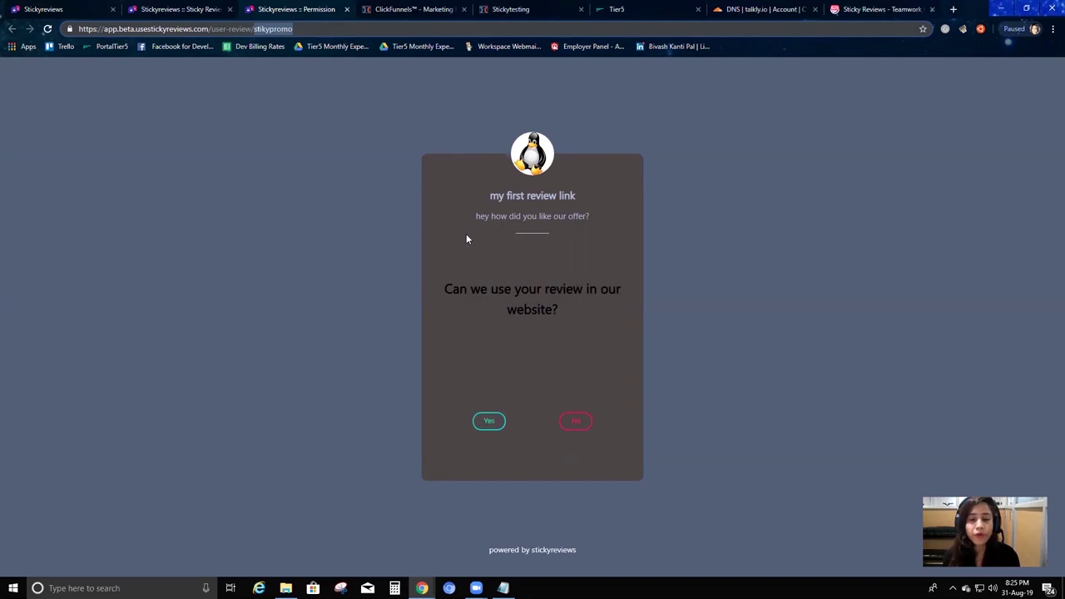
pyautogui.click(500, 422)
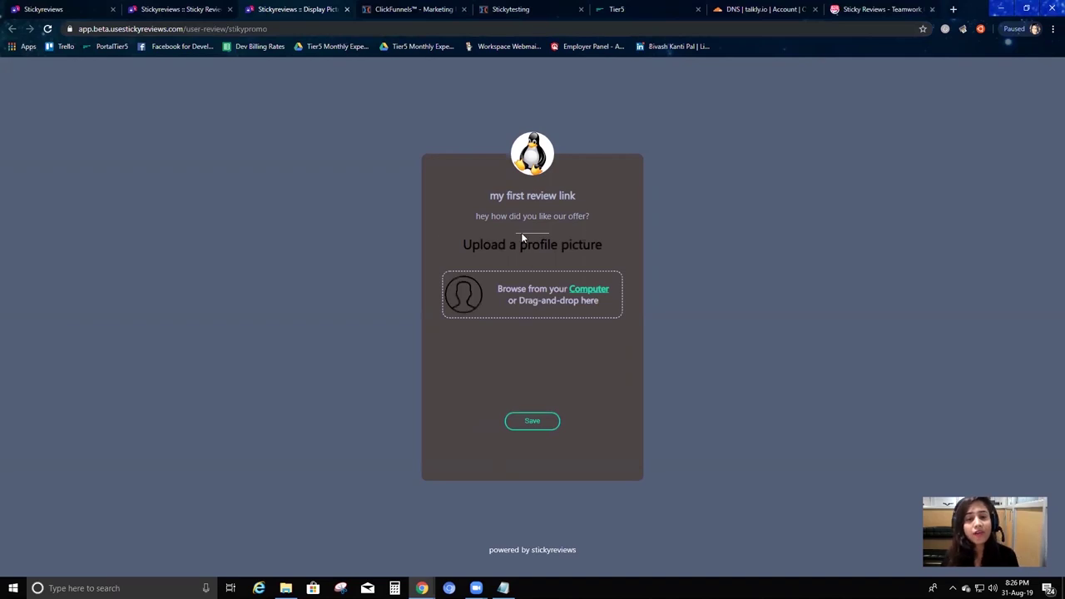
# Upload a profile picture from the computer and save the review.
pyautogui.click(597, 288)
pyautogui.scroll(-2, 466, 200)
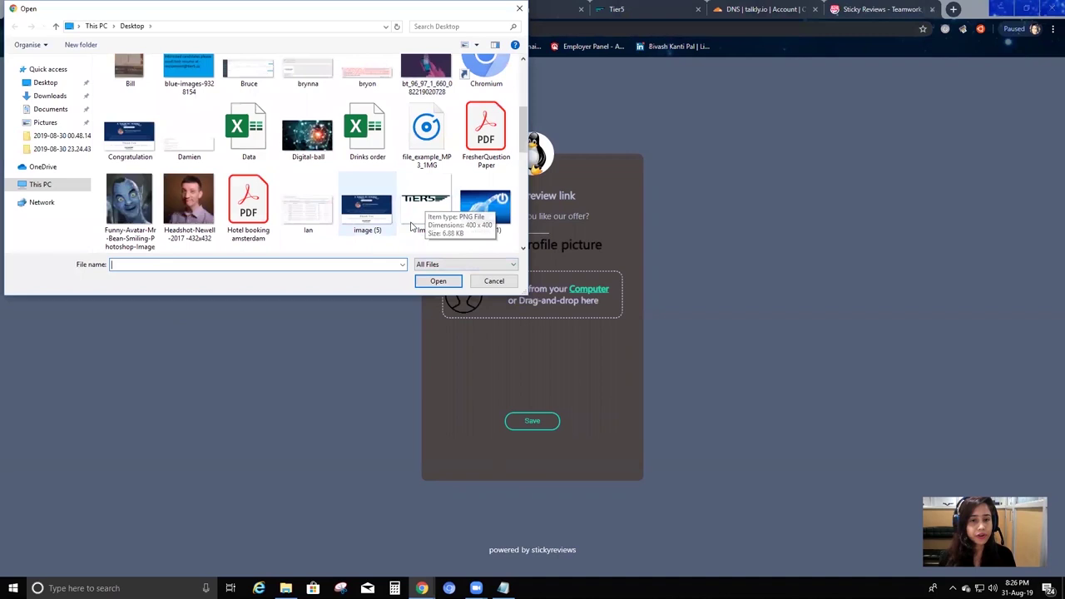
pyautogui.click(491, 212)
pyautogui.click(438, 280)
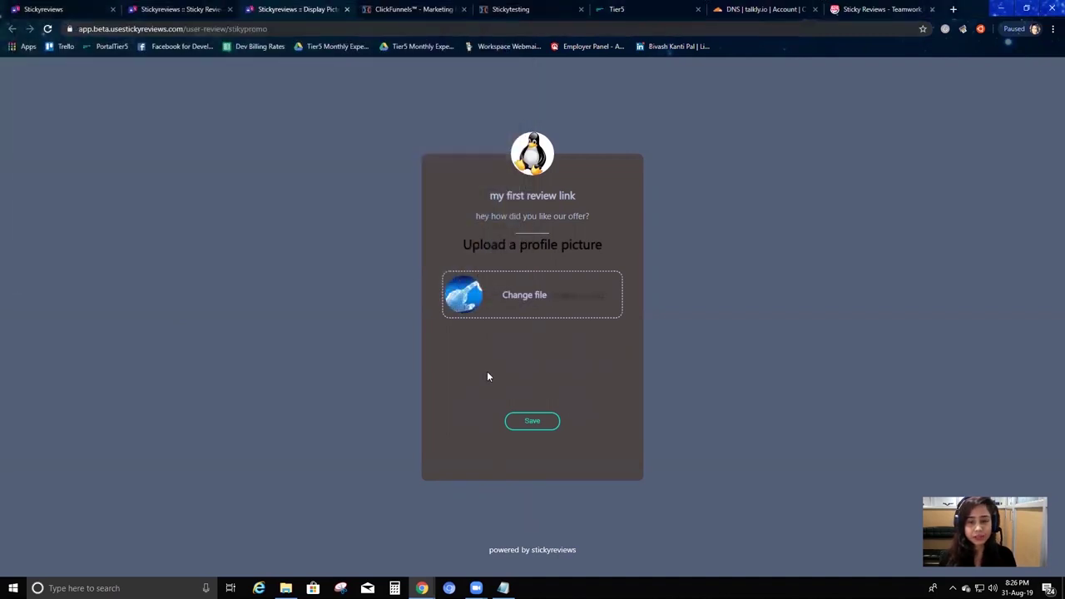
pyautogui.click(533, 422)
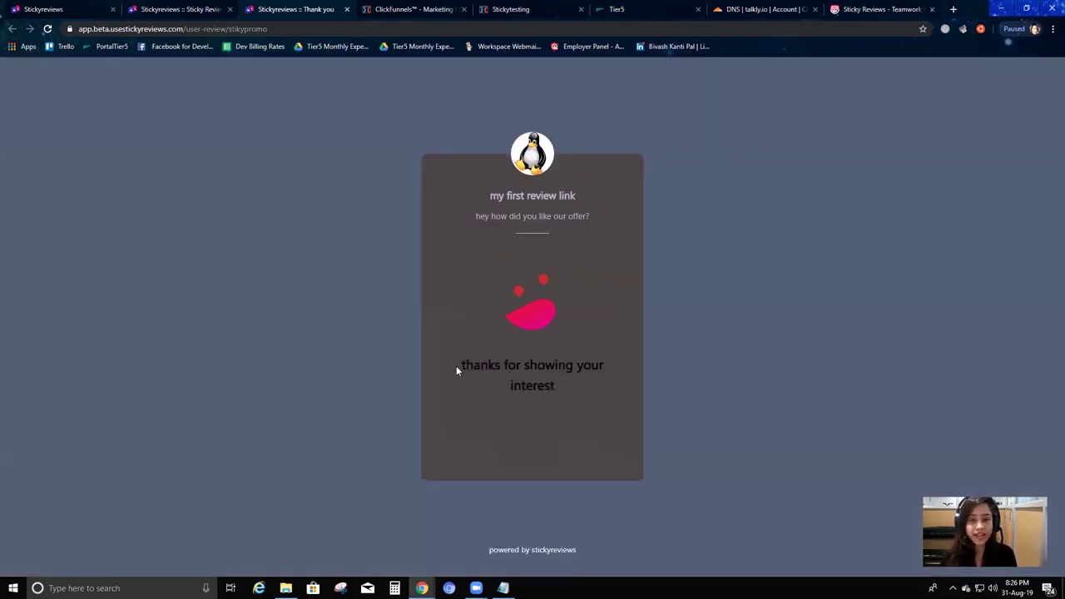
# Read the thank-you message, then return to the Sticky Reviews dashboard tab.
pyautogui.moveTo(456, 367); pyautogui.dragTo(533, 387)
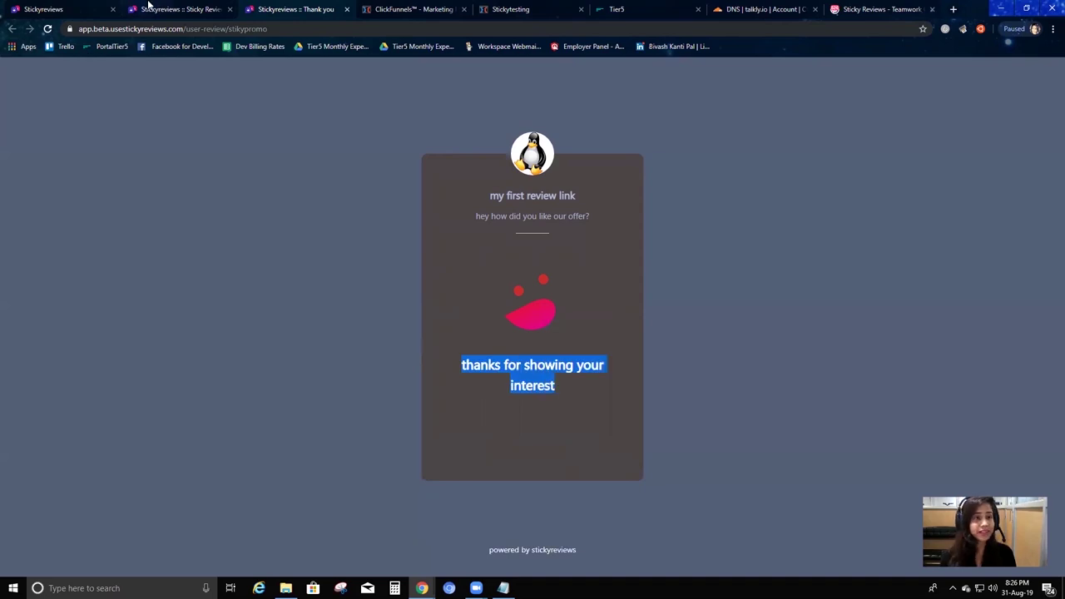
pyautogui.click(149, 9)
pyautogui.click(74, 9)
pyautogui.click(206, 8)
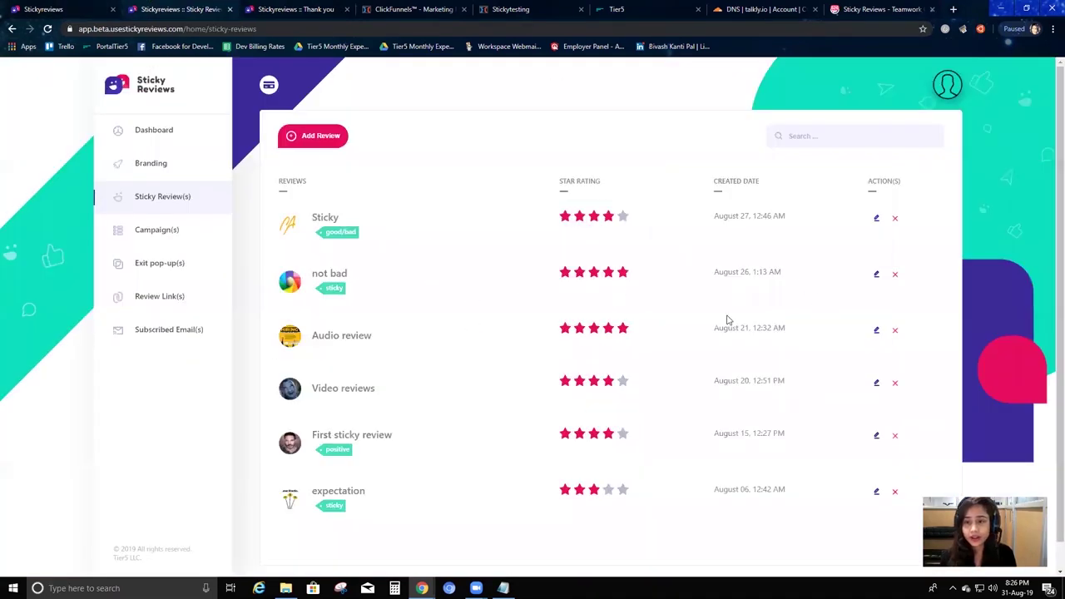
# Open the my first review link settings and highlight its Positive Review Message.
pyautogui.click(162, 298)
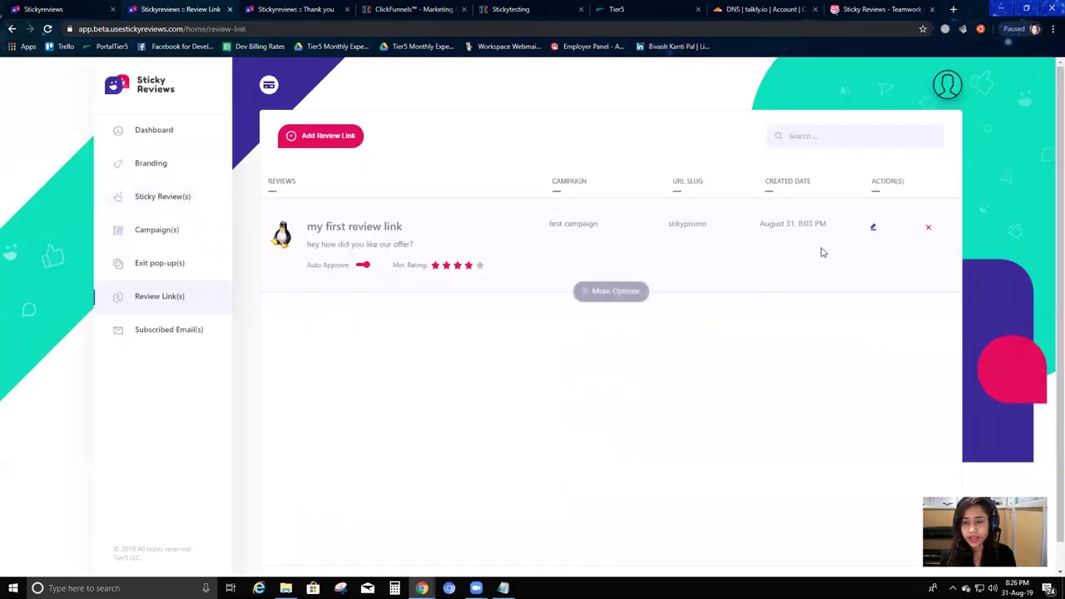
pyautogui.click(877, 227)
pyautogui.scroll(-2, 552, 369)
pyautogui.moveTo(547, 358); pyautogui.dragTo(673, 357)
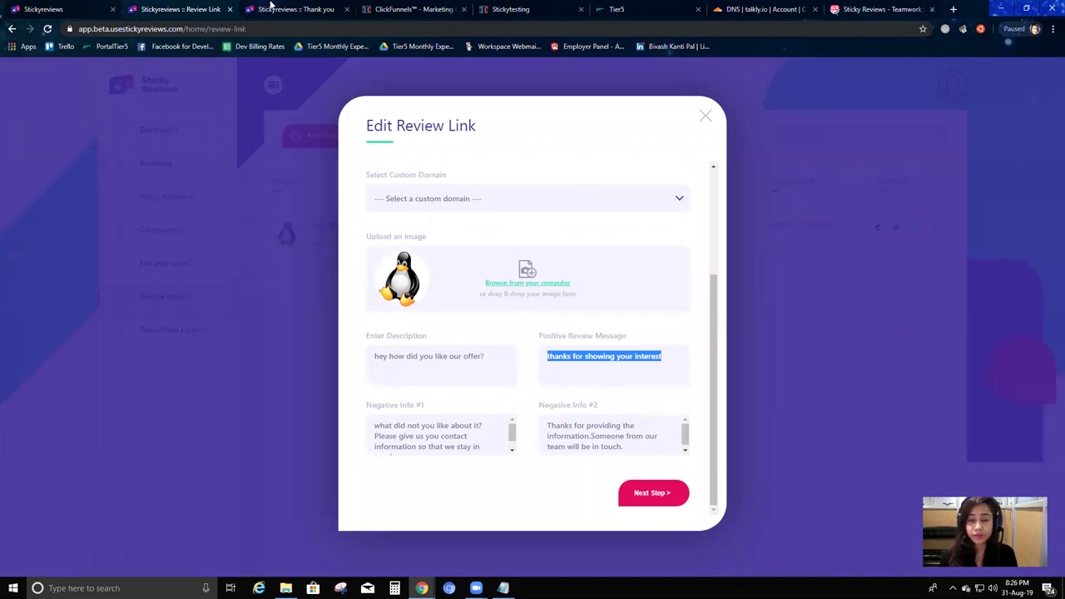
# Compare the positive message with the thank-you page, close the editor, and open Sticky Review(s).
pyautogui.click(274, 10)
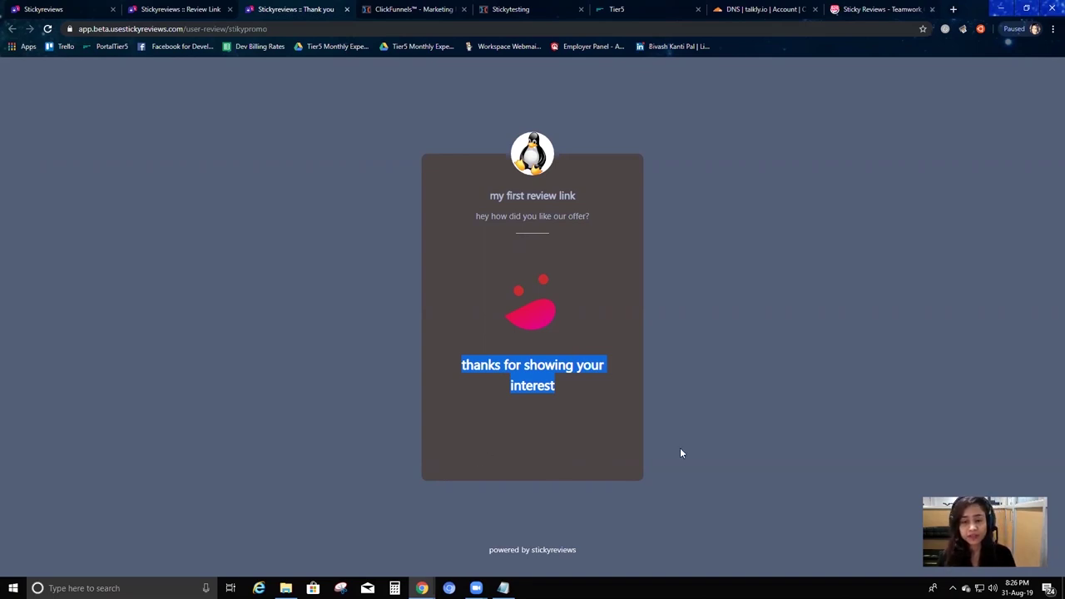
pyautogui.click(721, 274)
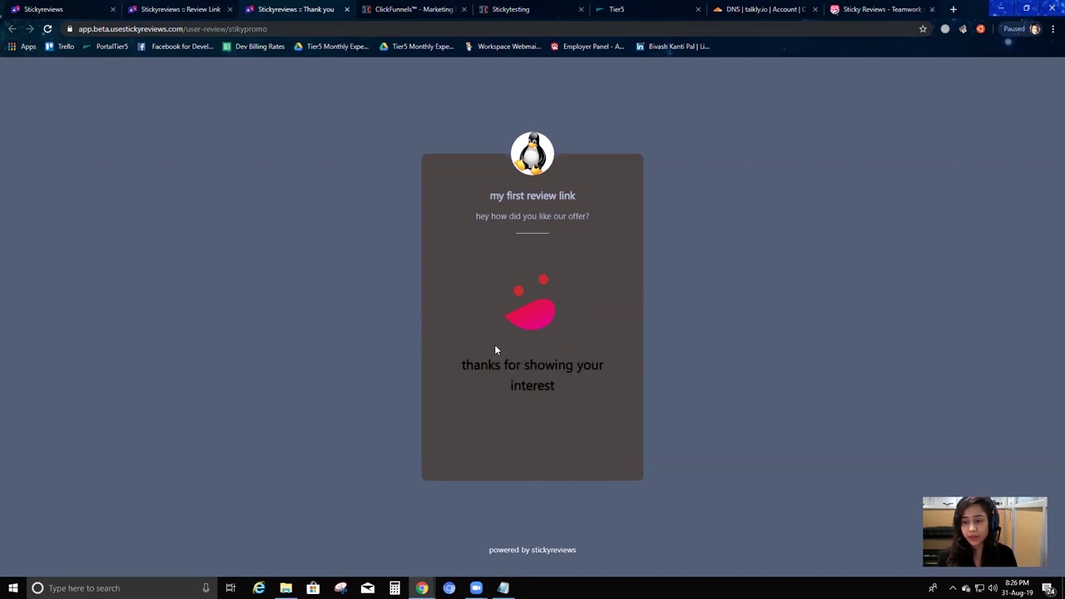
pyautogui.click(183, 8)
pyautogui.click(285, 316)
pyautogui.click(704, 116)
pyautogui.click(171, 205)
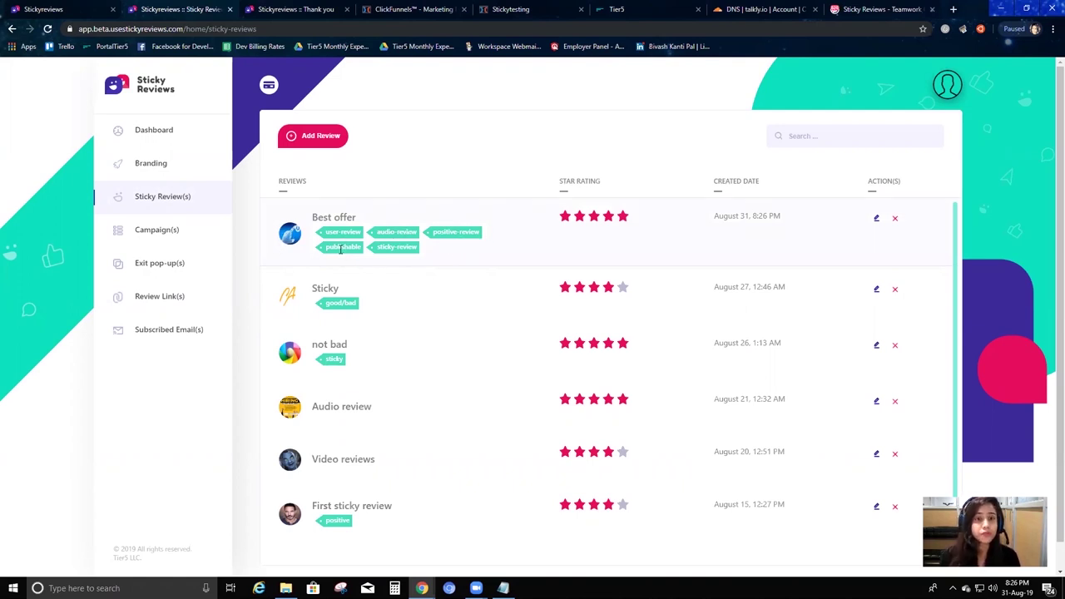
# Check Best offer's sticky-review tag, then go to the Stickytesting landing page.
pyautogui.moveTo(405, 245); pyautogui.dragTo(424, 250)
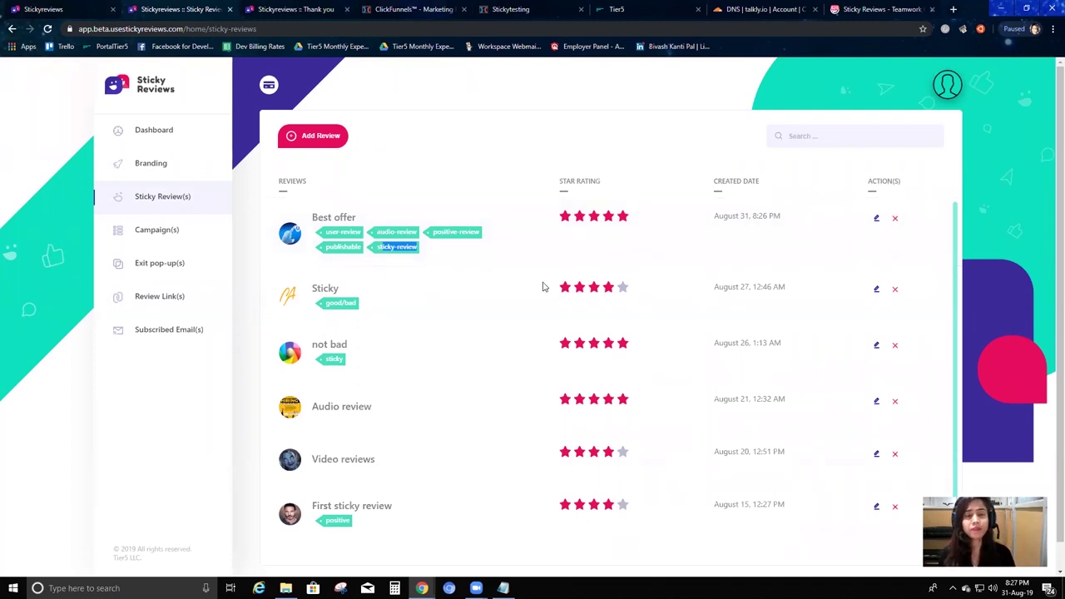
pyautogui.click(484, 265)
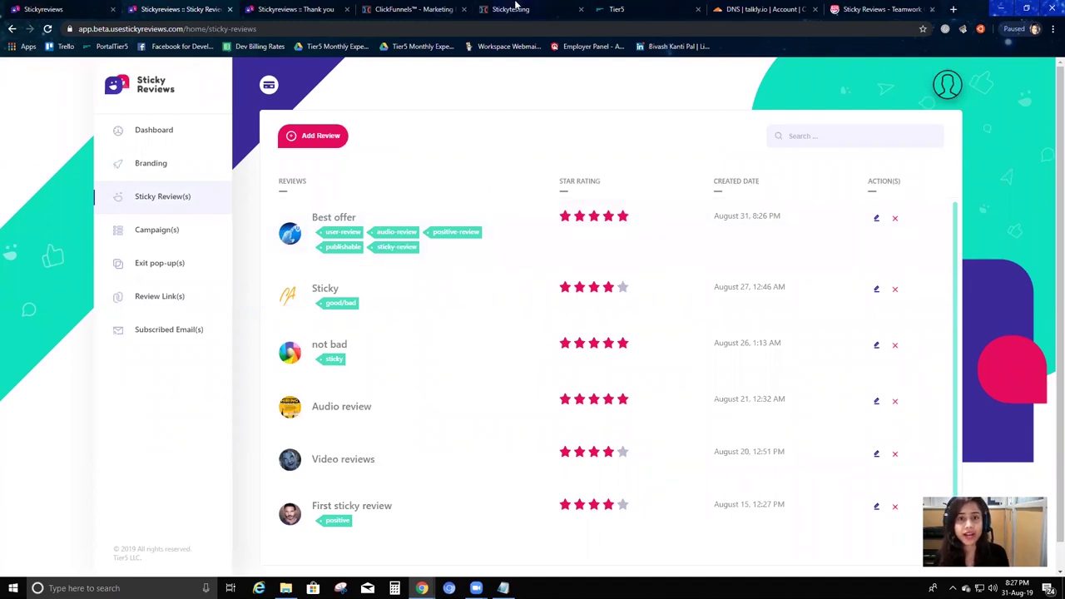
pyautogui.click(515, 8)
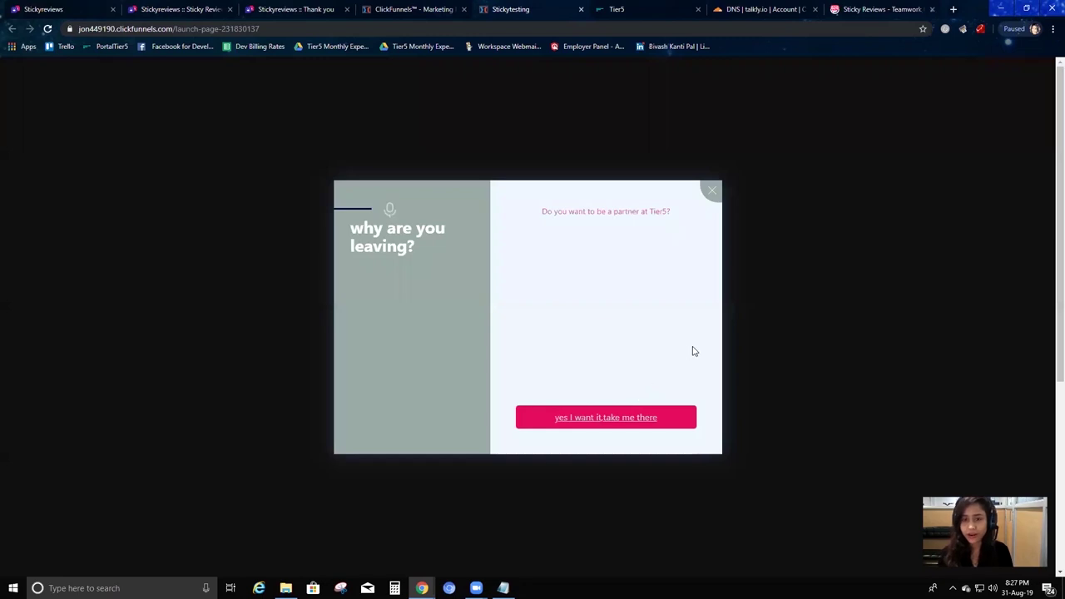
# Dismiss the exit popup, play and pause Best offer's audio review, then return to Sticky Reviews.
pyautogui.click(717, 192)
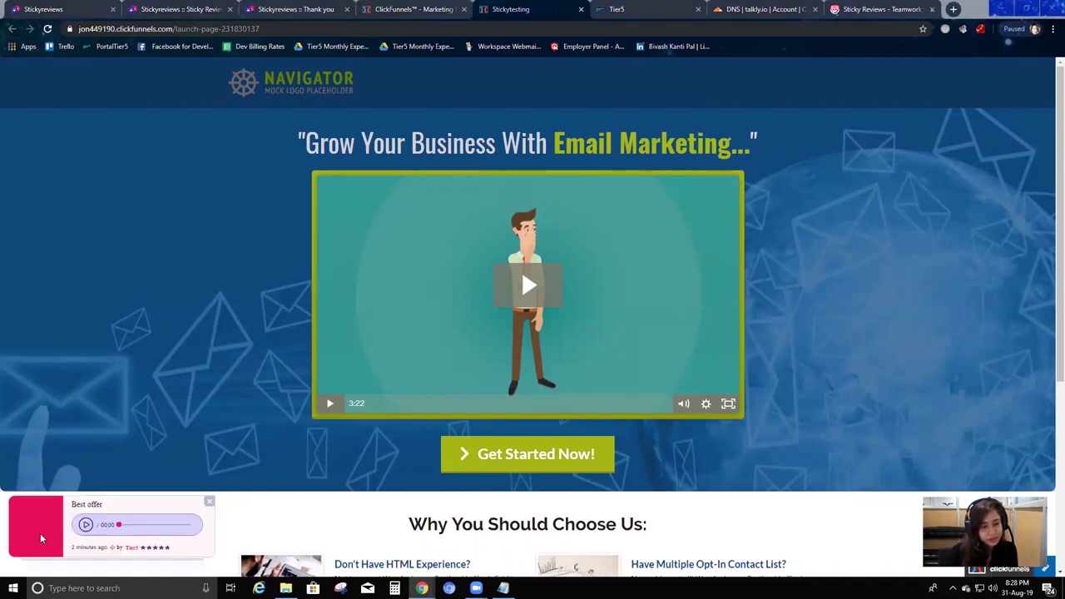
pyautogui.click(85, 524)
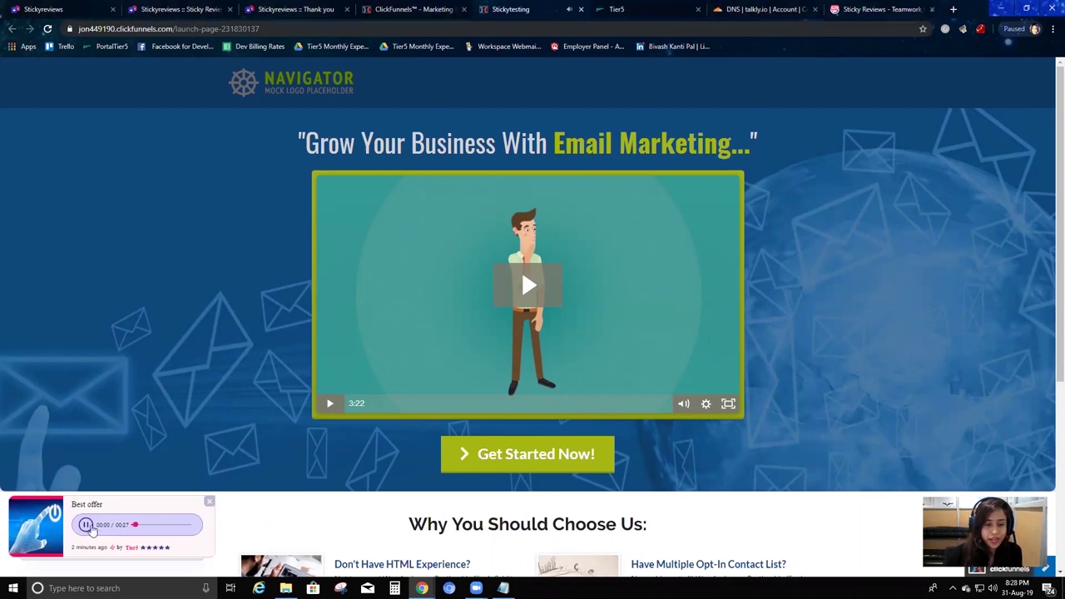
pyautogui.click(85, 524)
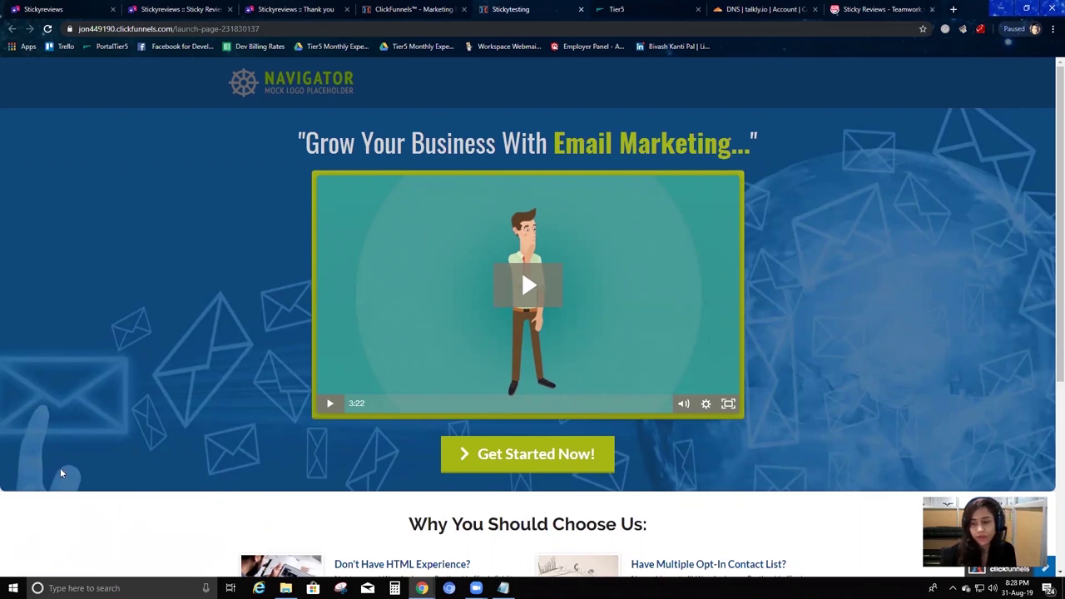
pyautogui.moveTo(425, 49)
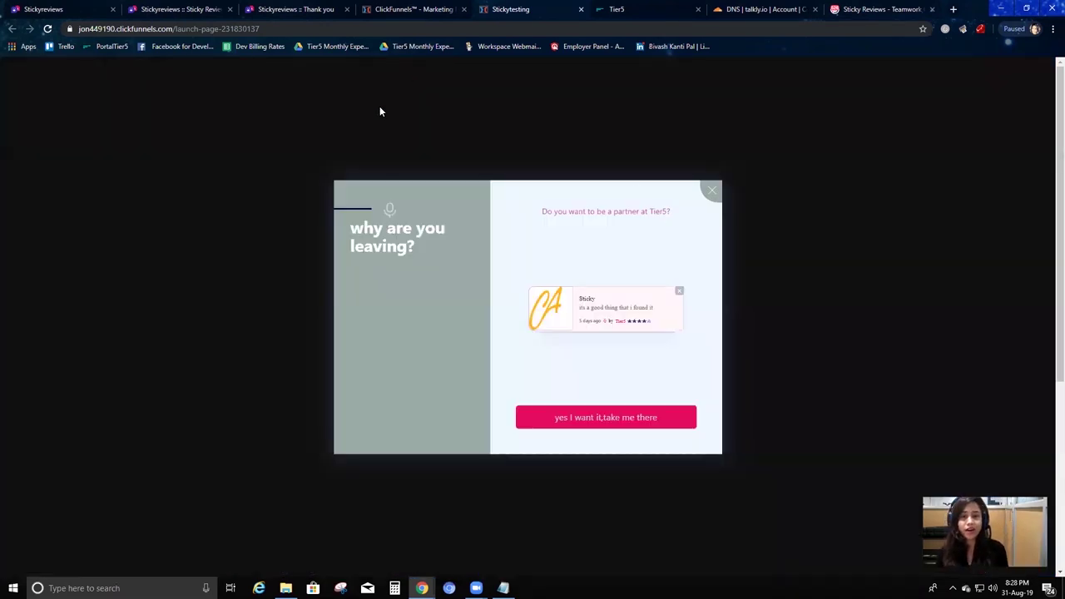
pyautogui.click(208, 8)
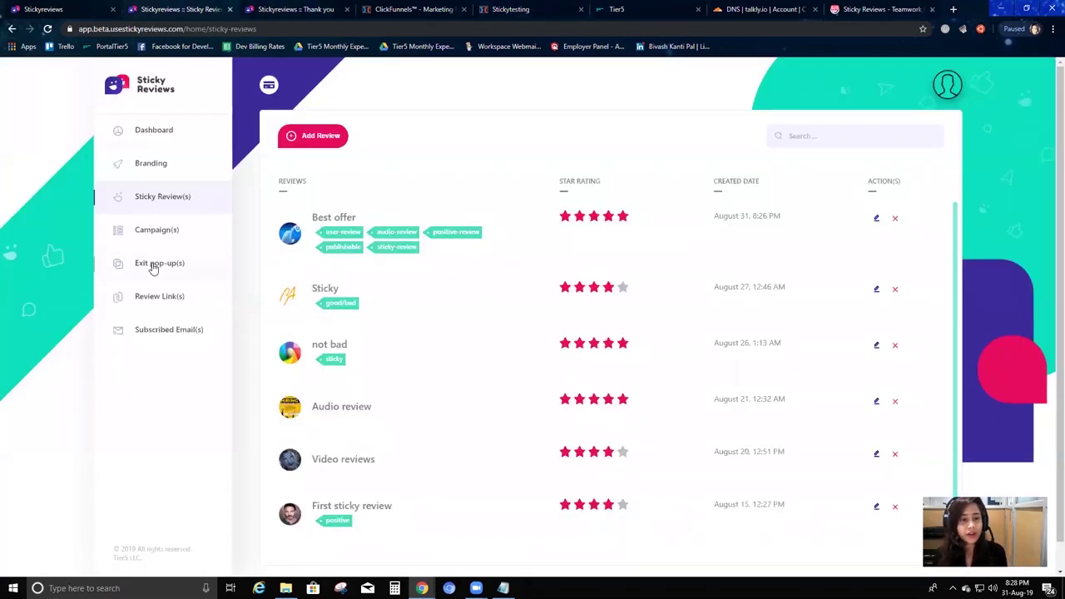
# Preview my first review link, decline to recommend, title the review 'did not like it', choose Video.
pyautogui.click(172, 300)
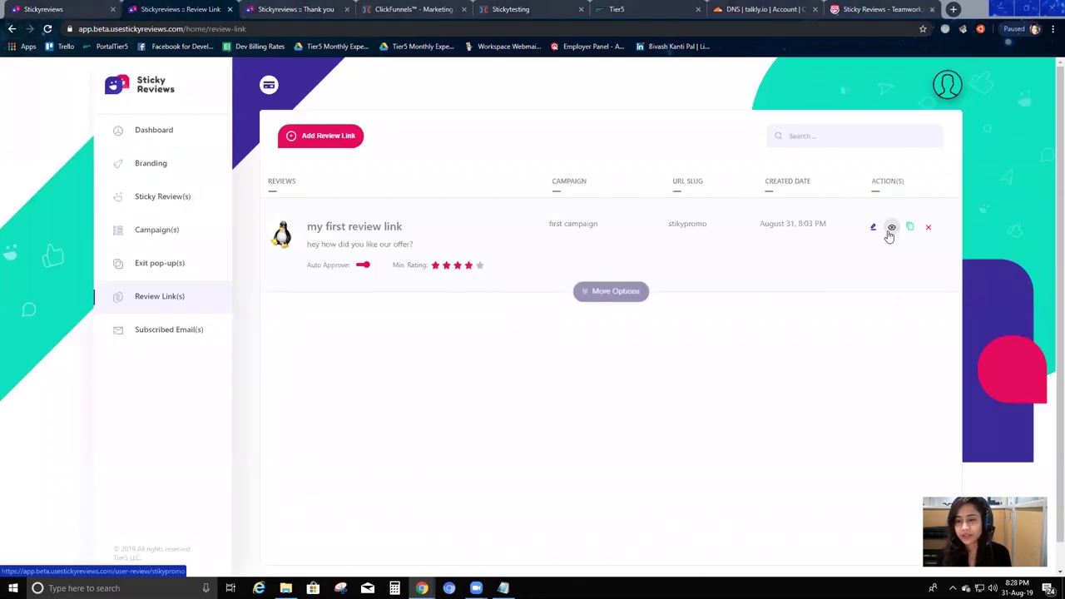
pyautogui.click(892, 229)
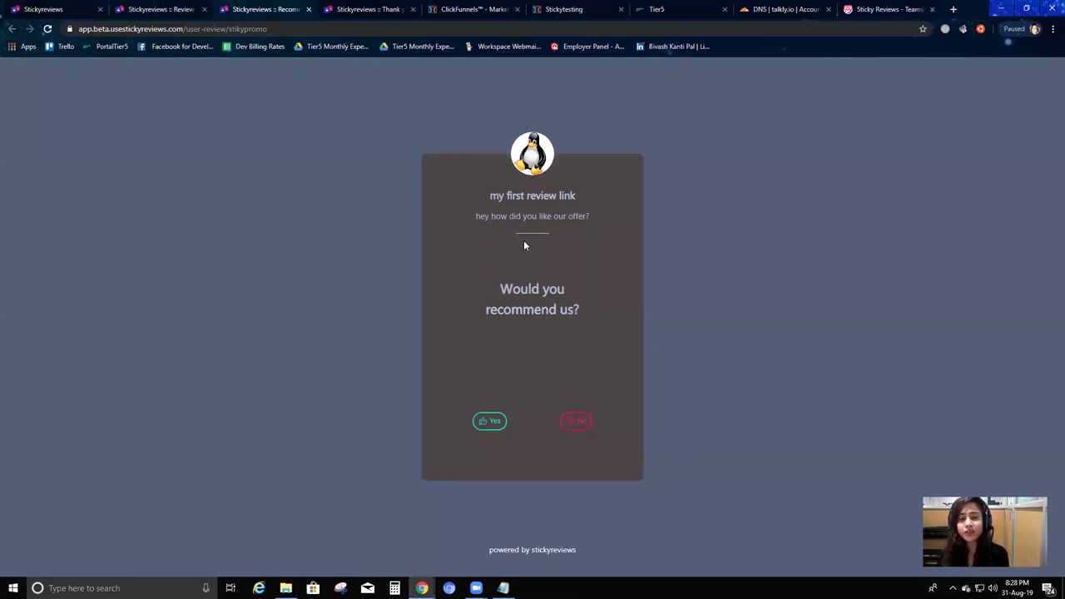
pyautogui.moveTo(484, 312); pyautogui.dragTo(571, 408)
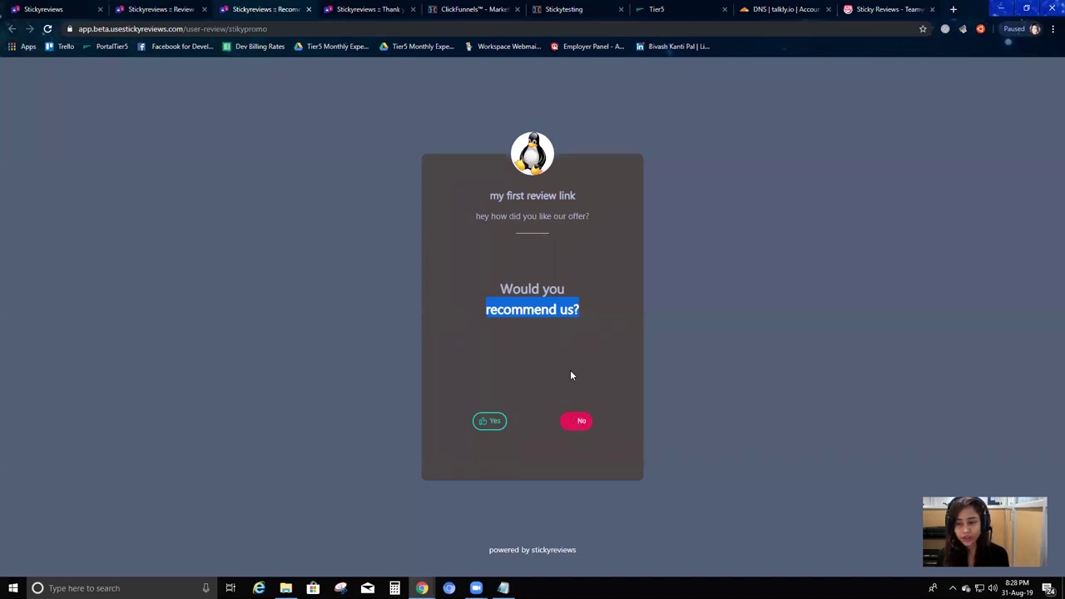
pyautogui.click(577, 422)
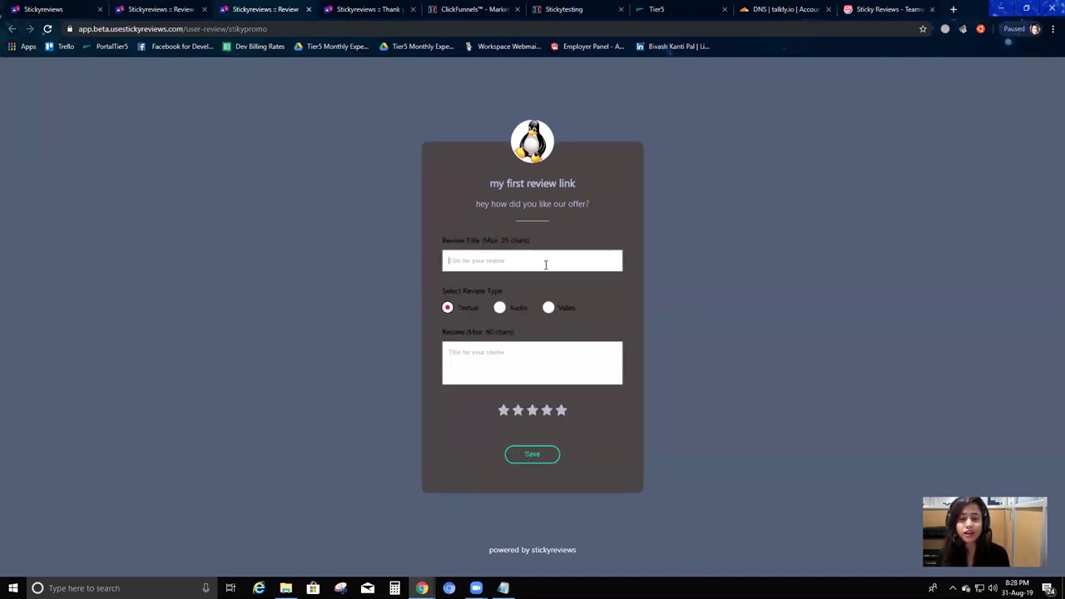
pyautogui.write('did not like it')
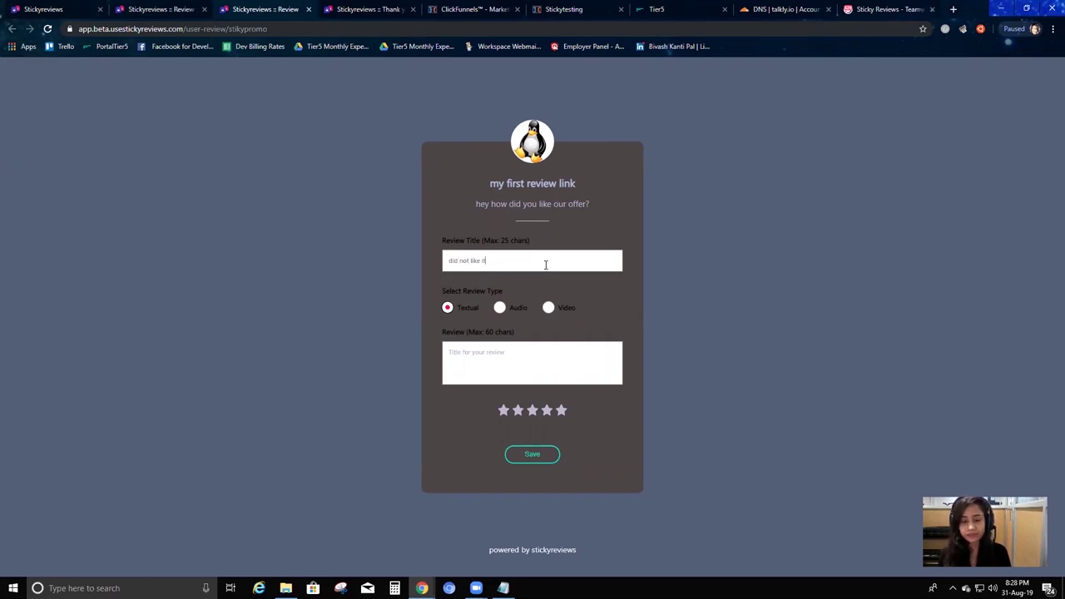
pyautogui.click(548, 307)
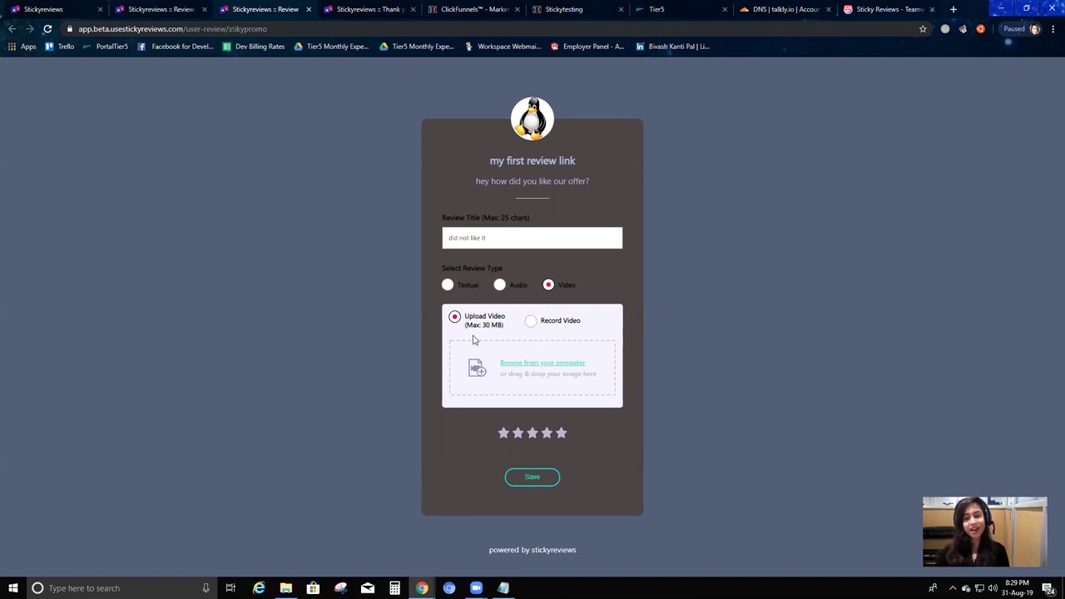
# Upload the zoom_0.mp4 video to the review and play its preview.
pyautogui.click(533, 363)
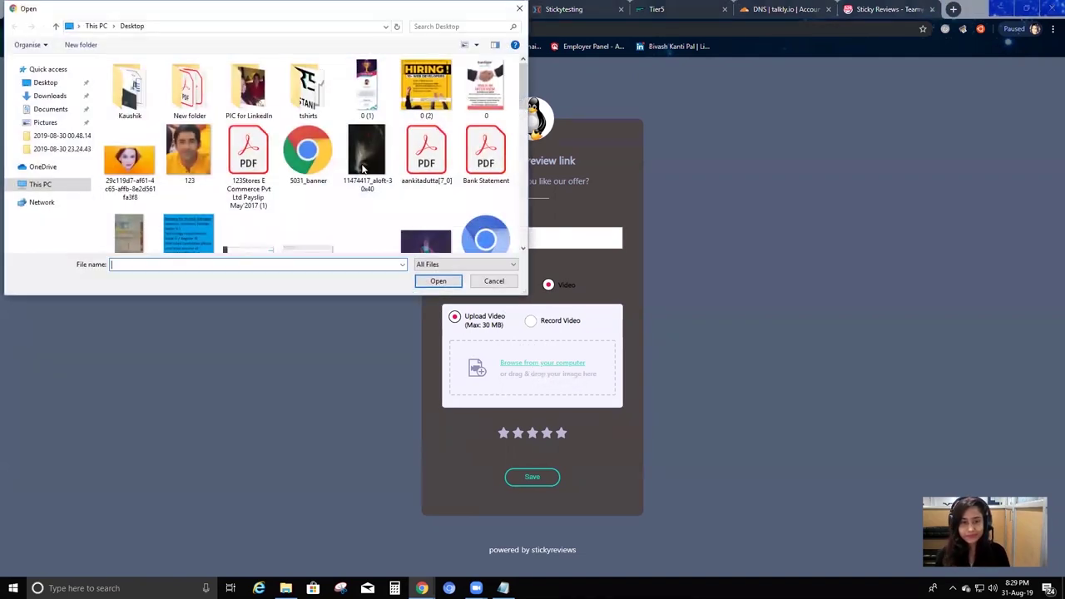
pyautogui.scroll(-10, 363, 169)
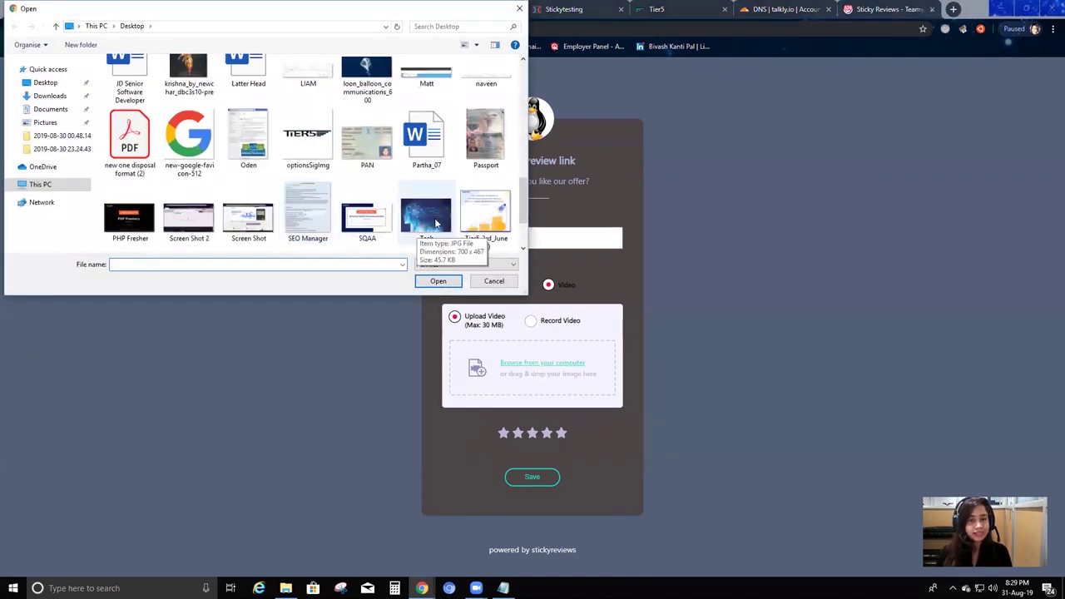
pyautogui.scroll(-1, 435, 223)
pyautogui.click(426, 200)
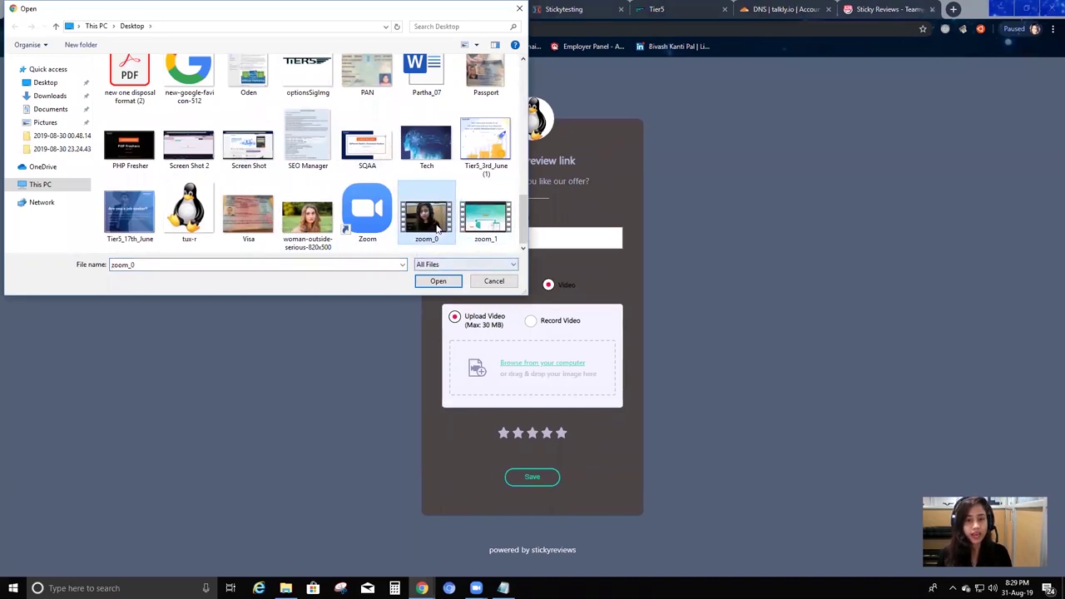
pyautogui.click(441, 283)
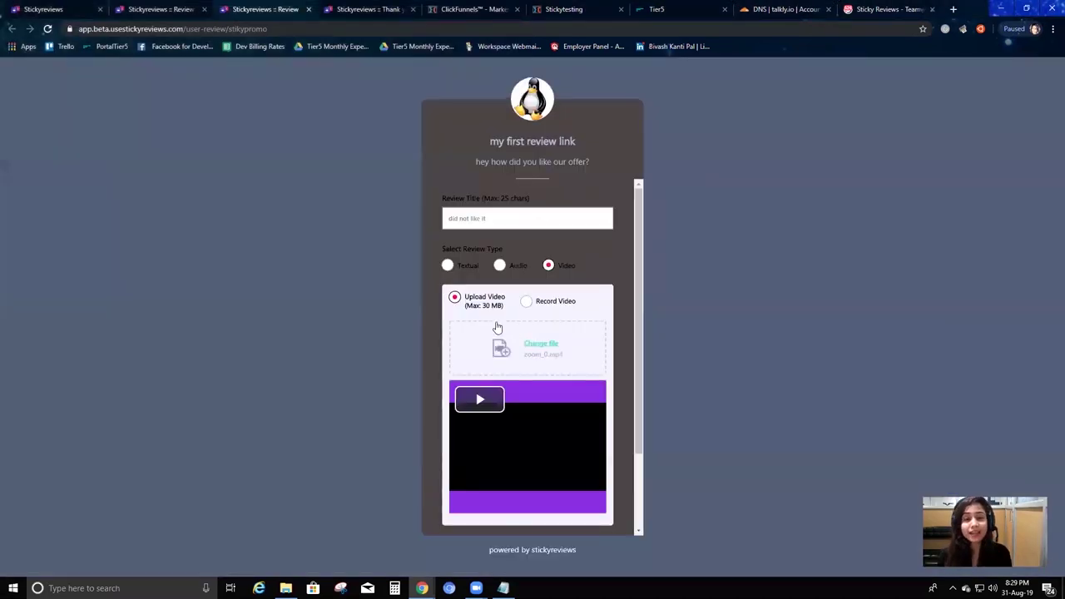
pyautogui.scroll(-1, 522, 391)
pyautogui.click(498, 300)
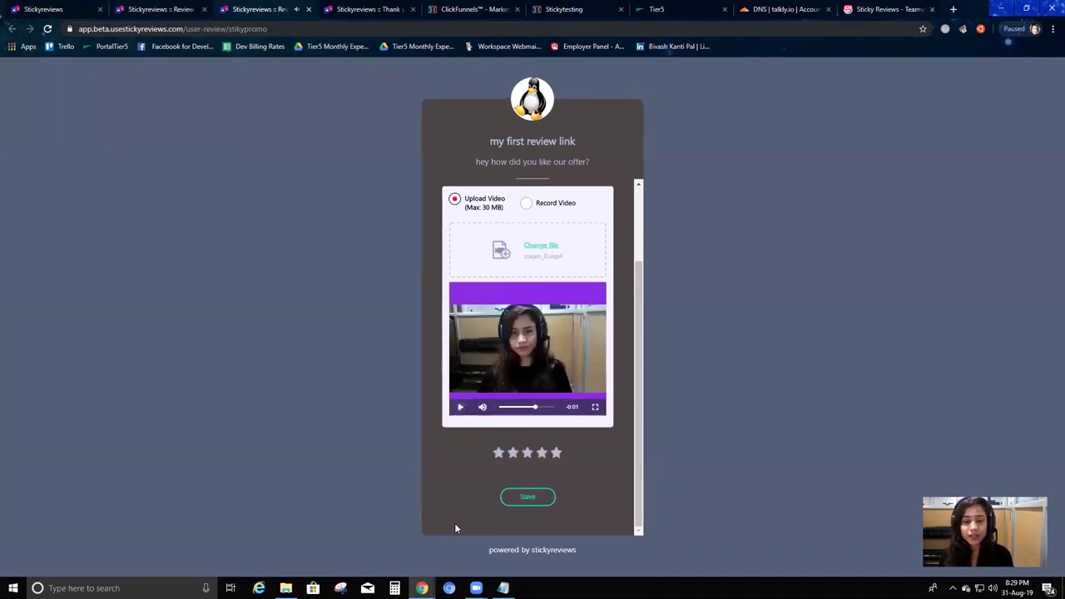
# Give the video review a two-star rating.
pyautogui.click(513, 454)
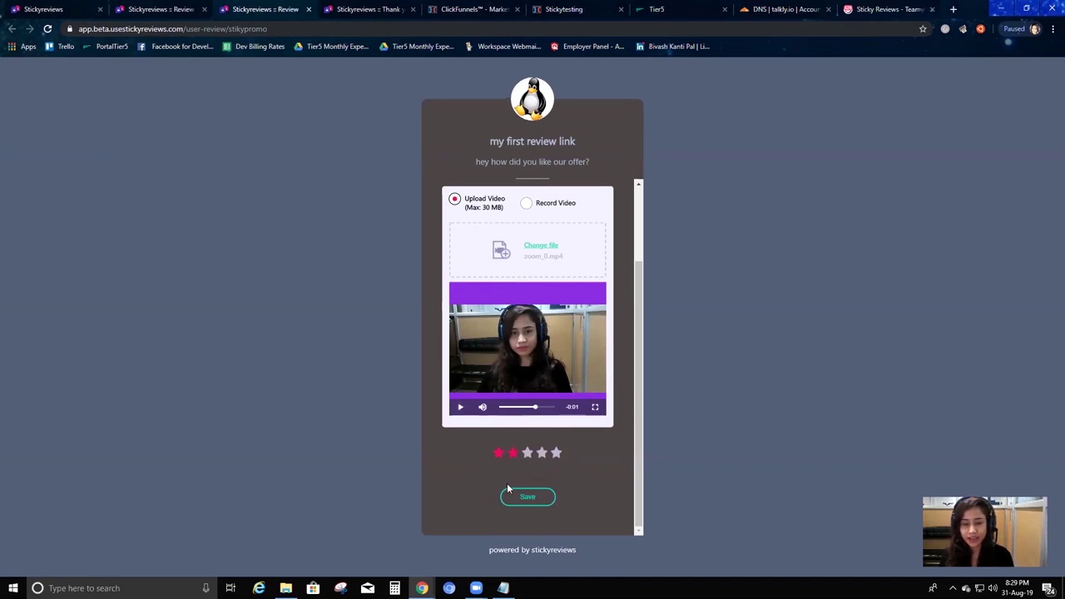
pyautogui.moveTo(569, 554); pyautogui.dragTo(580, 555)
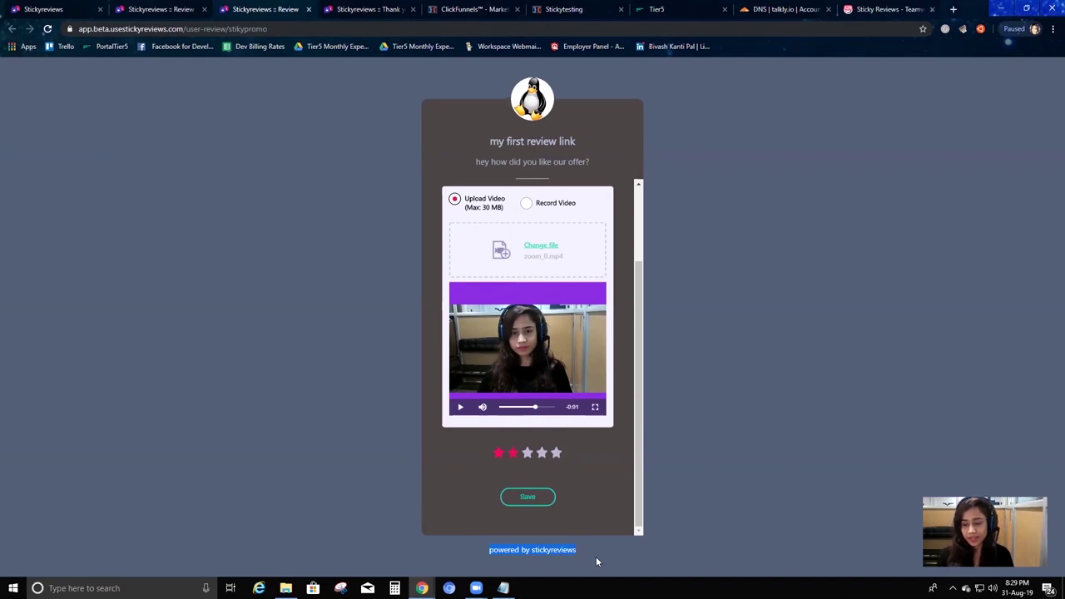
pyautogui.moveTo(489, 554); pyautogui.dragTo(596, 559)
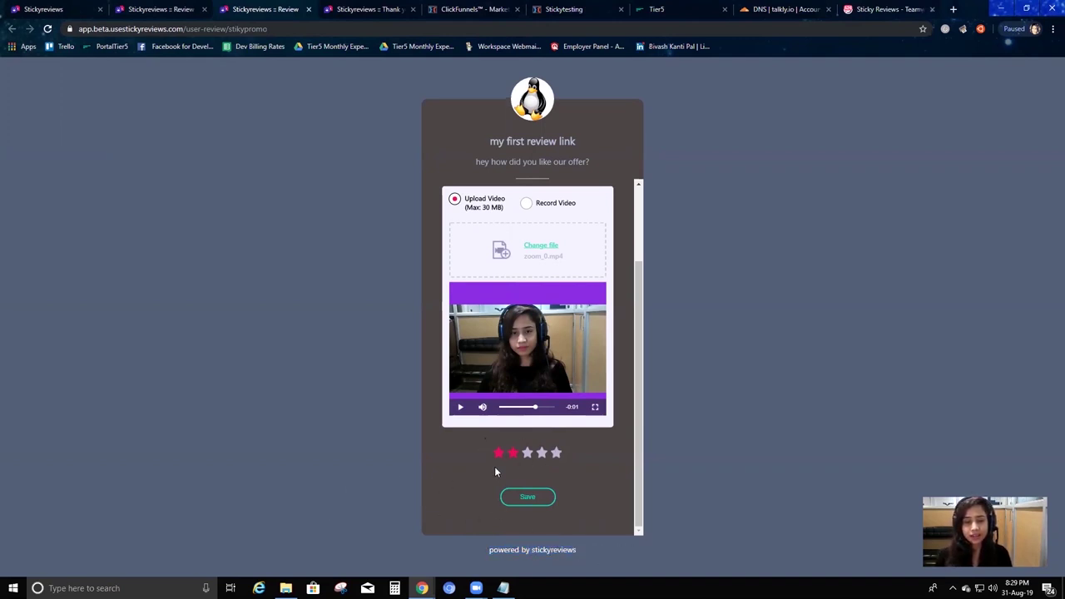
# Save the two-star video review, read the contact-details request, then return to Review Link(s).
pyautogui.click(531, 500)
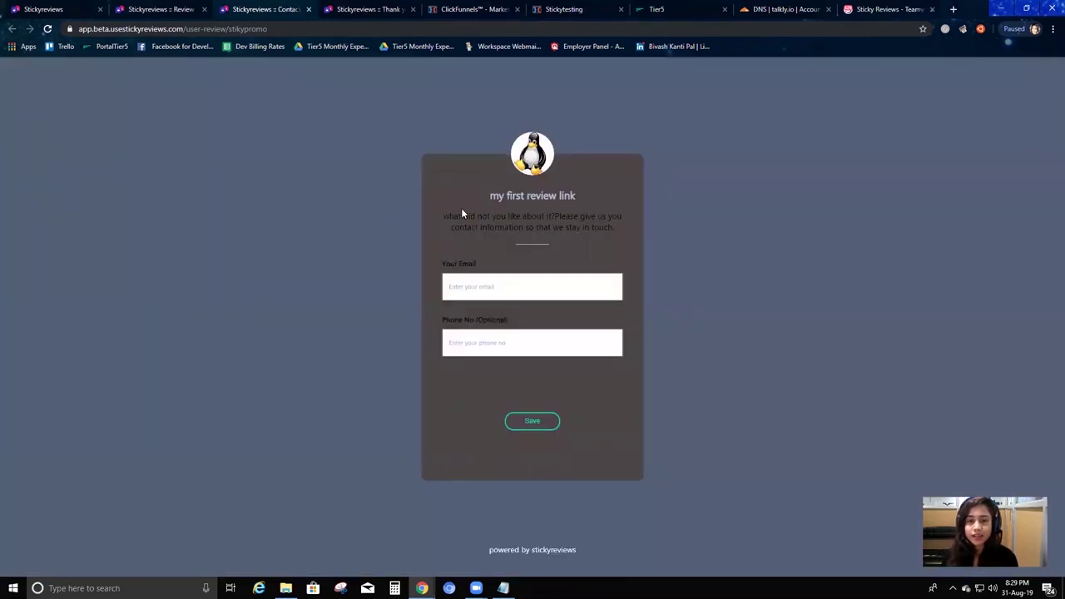
pyautogui.moveTo(489, 201); pyautogui.dragTo(559, 215)
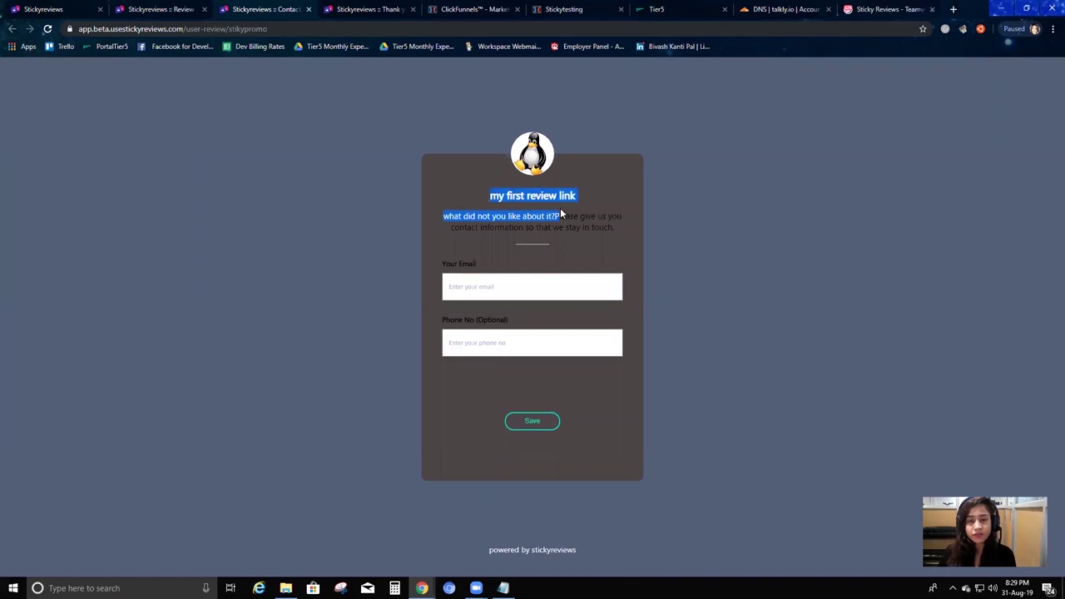
pyautogui.click(614, 222)
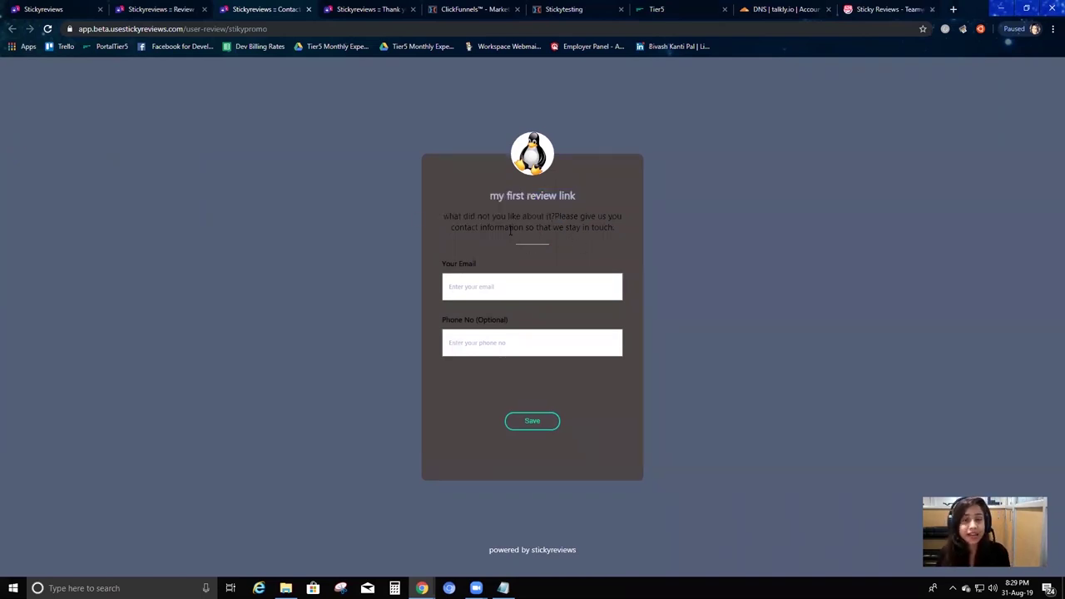
pyautogui.moveTo(615, 228); pyautogui.dragTo(440, 220)
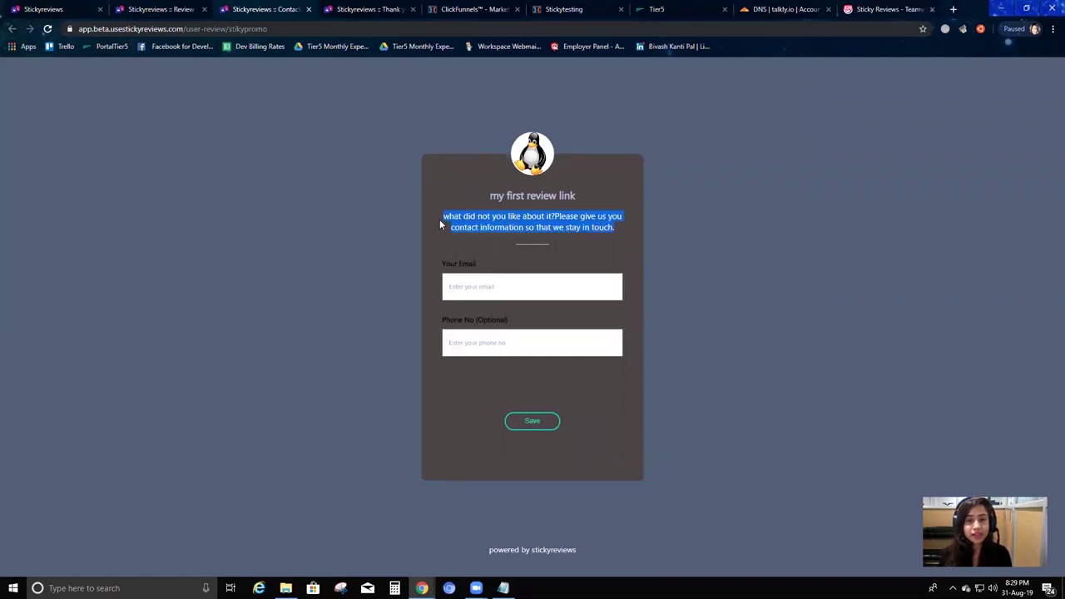
pyautogui.click(198, 8)
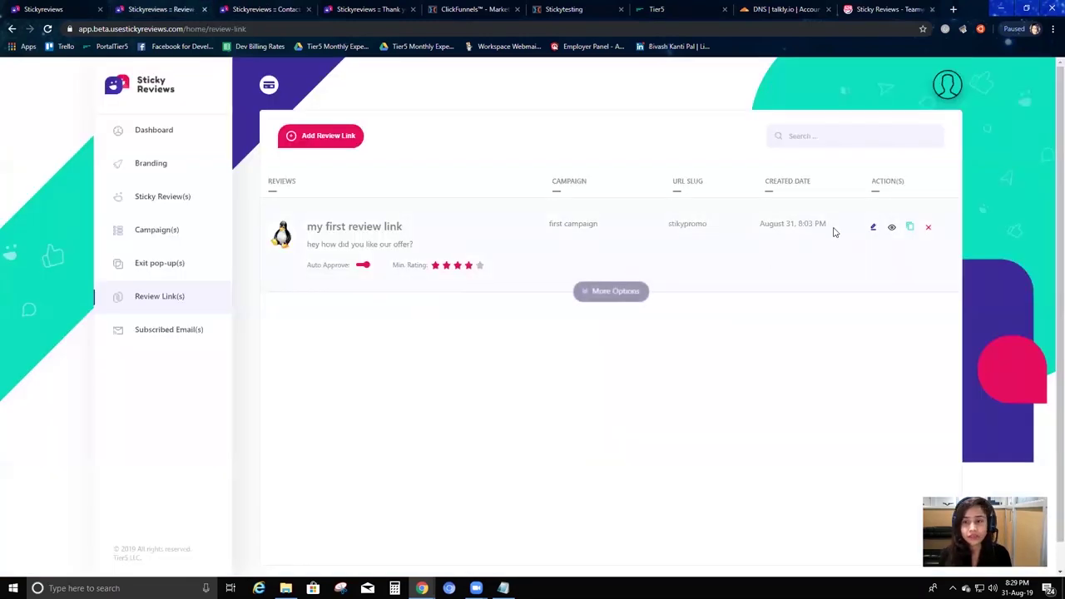
# Check the review link's Negative Info #1 text, then return to the contact-details page.
pyautogui.click(872, 227)
pyautogui.scroll(-2, 492, 394)
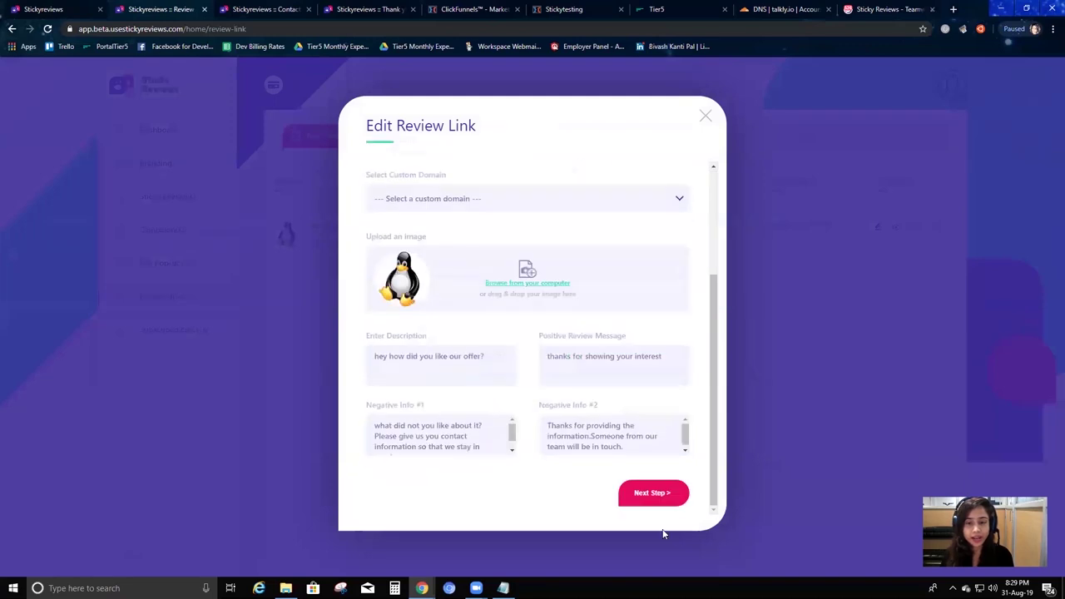
pyautogui.scroll(-1, 406, 434)
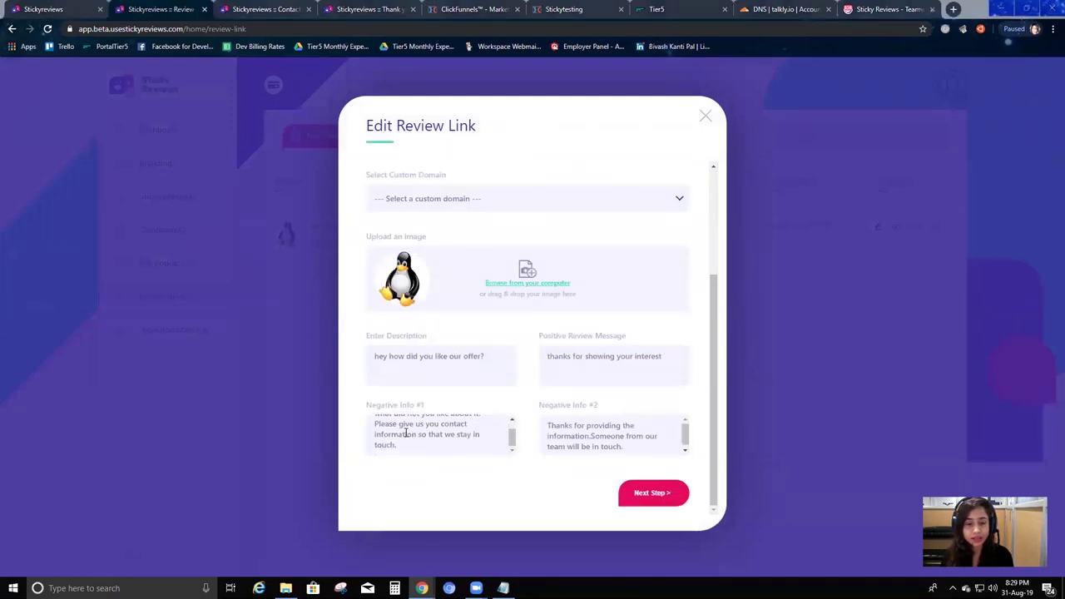
pyautogui.scroll(1, 437, 445)
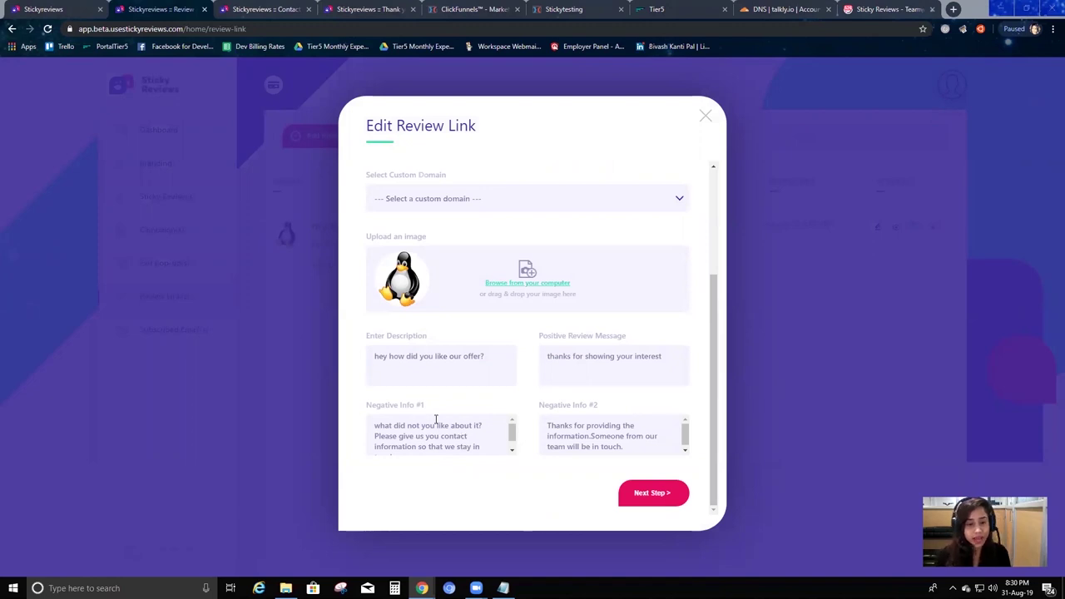
pyautogui.scroll(-1, 445, 441)
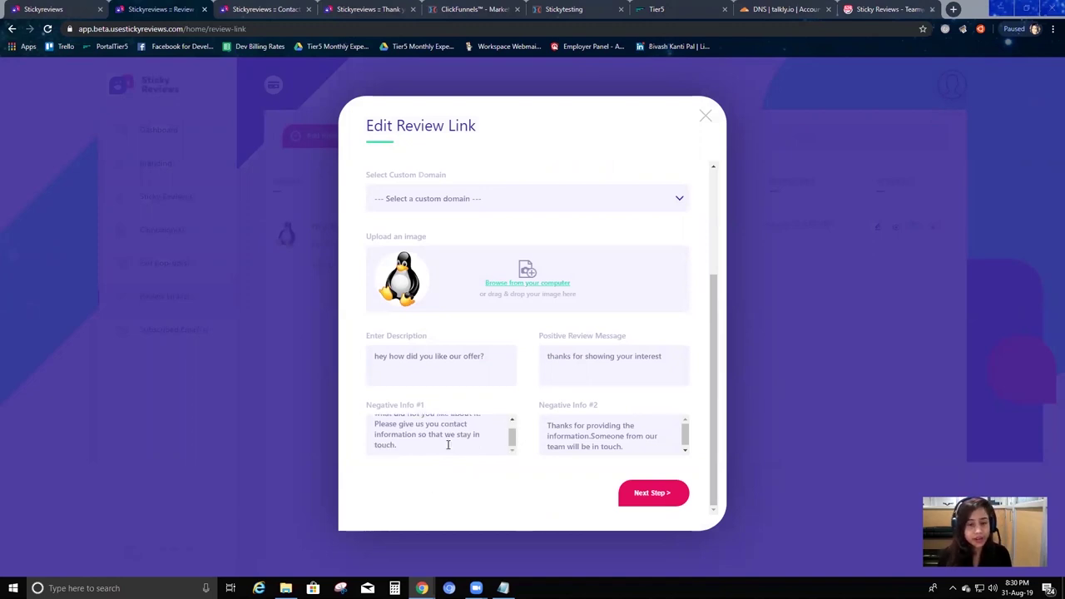
pyautogui.click(294, 7)
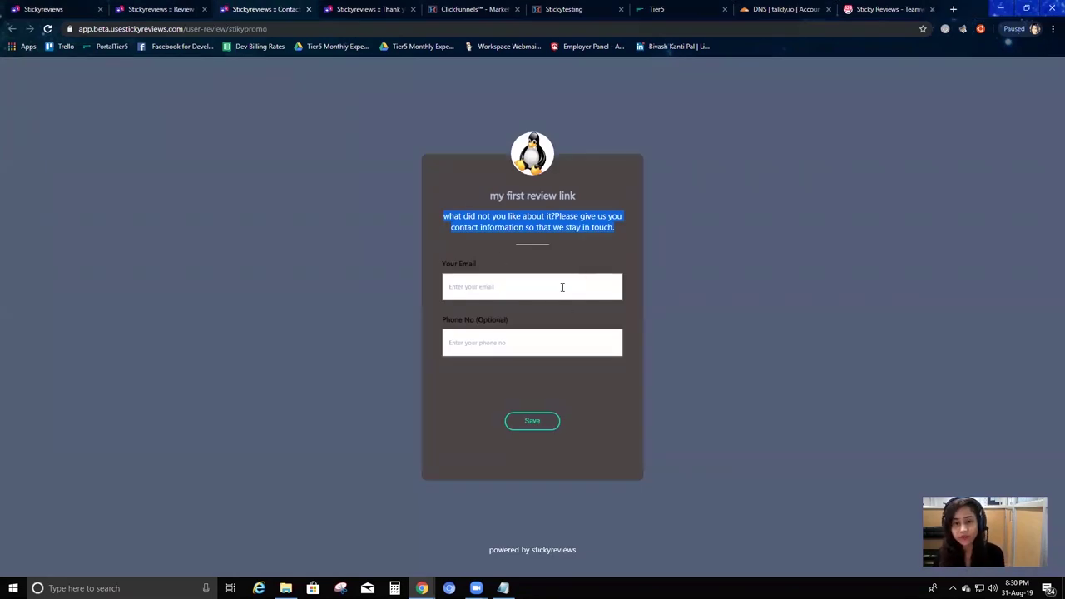
# Enter the reviewer's email and submit the contact details.
pyautogui.click(563, 287)
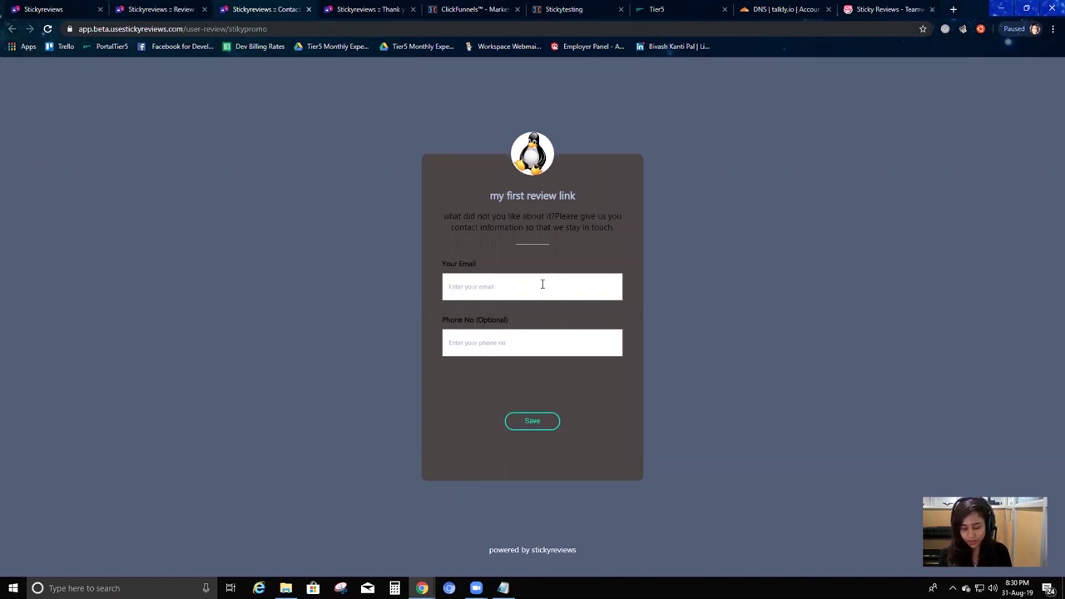
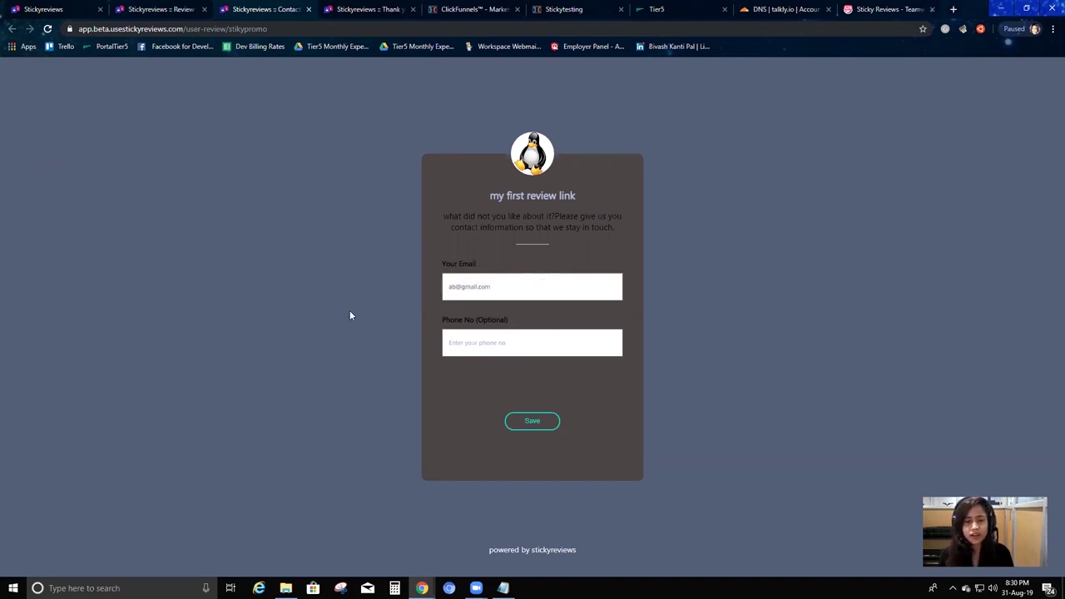
pyautogui.click(532, 421)
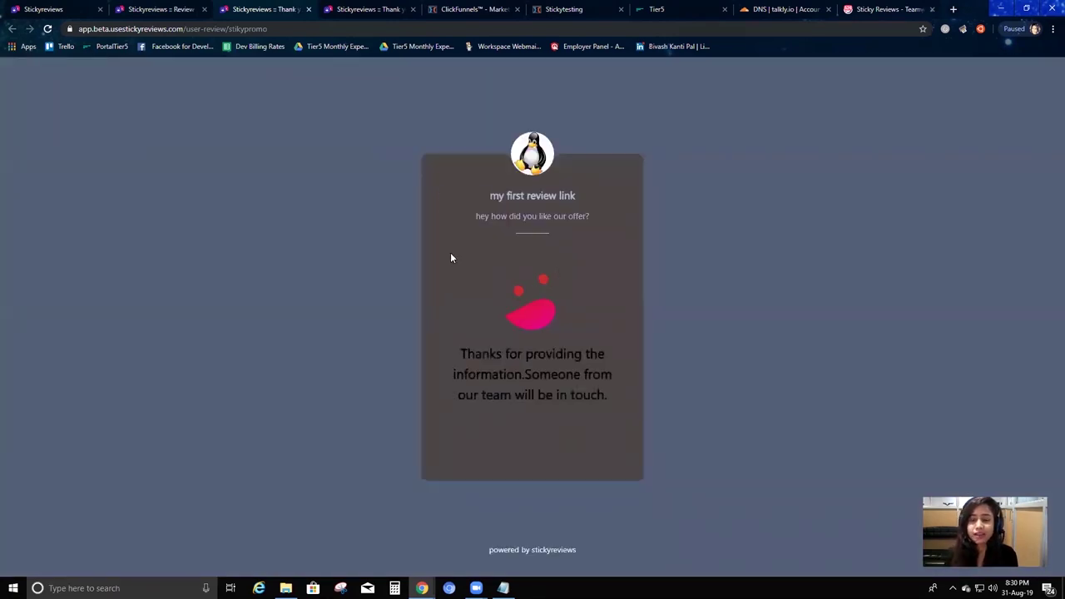
# Check the thank-you confirmation message against the review link's edit settings.
pyautogui.moveTo(454, 360); pyautogui.dragTo(614, 413)
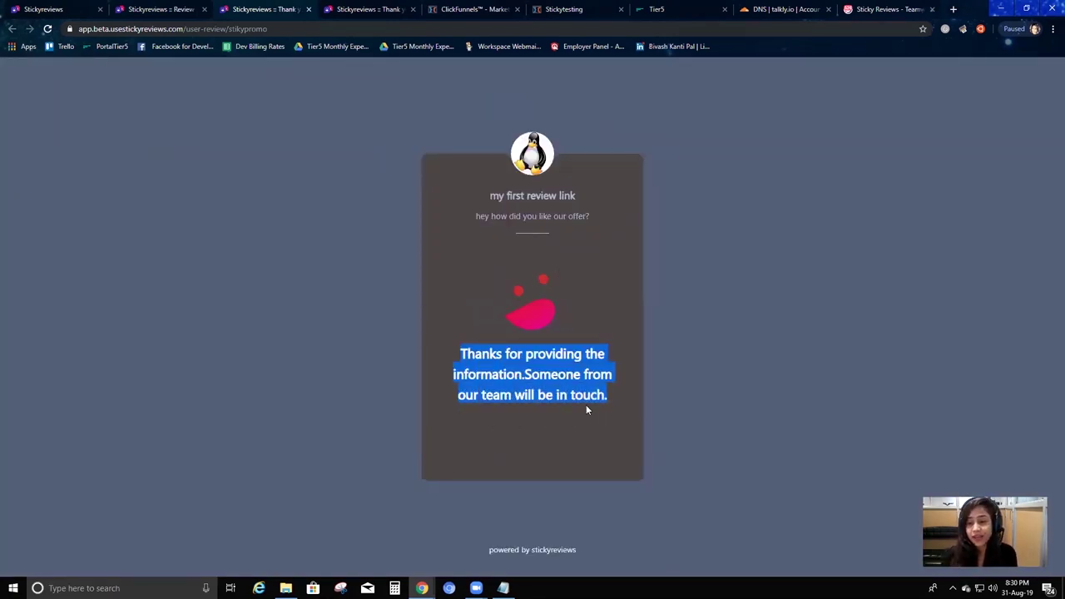
pyautogui.click(155, 9)
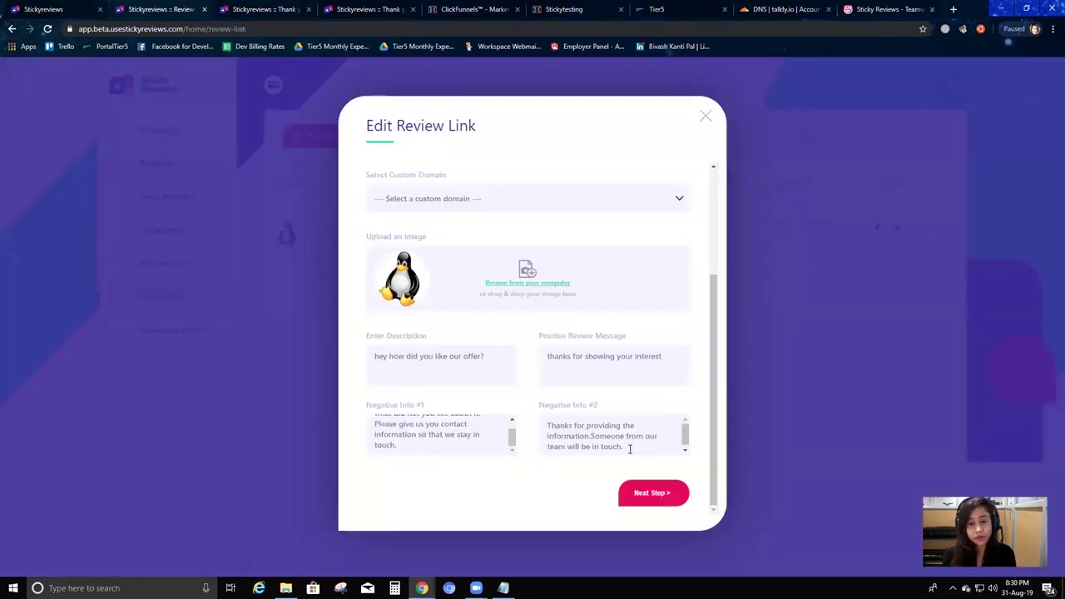
pyautogui.click(293, 8)
pyautogui.moveTo(561, 412); pyautogui.dragTo(435, 341)
pyautogui.click(491, 374)
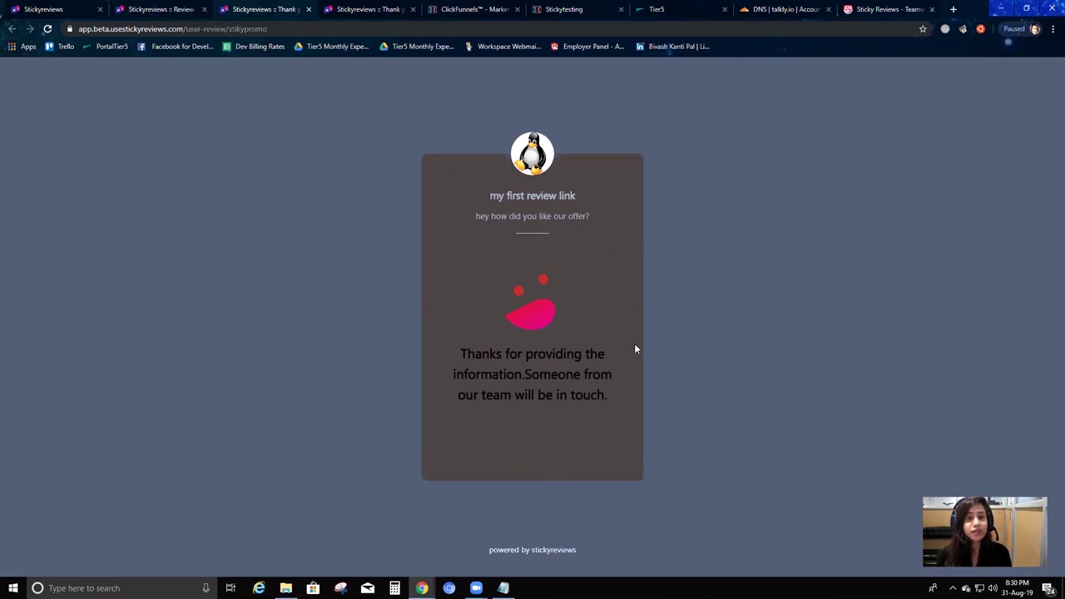
# Close the Edit Review Link modal and show the Sticky Reviews list.
pyautogui.click(175, 9)
pyautogui.click(701, 116)
pyautogui.click(181, 200)
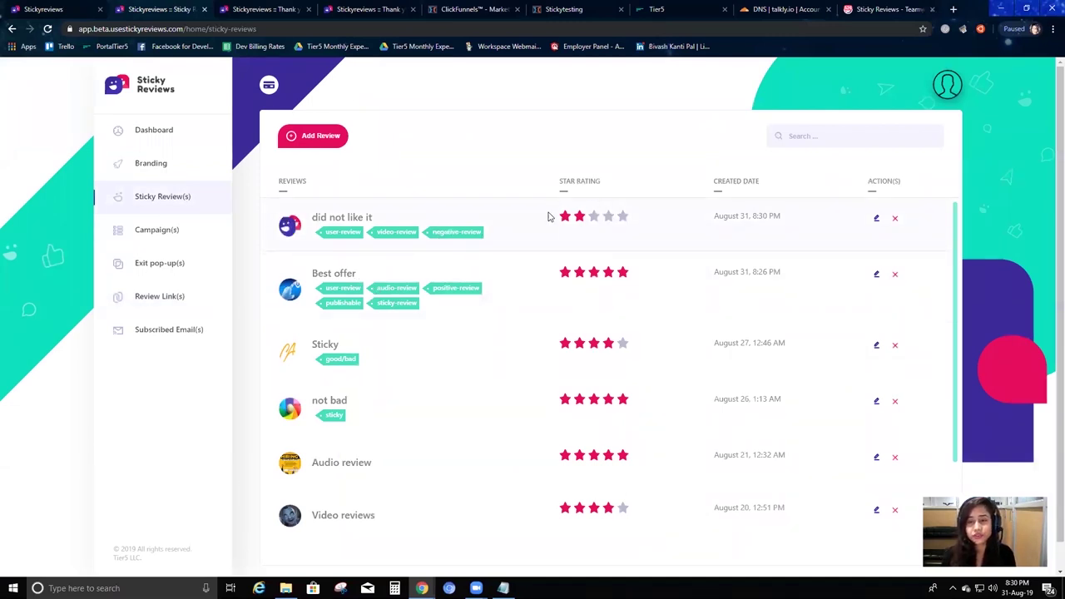
# Inspect the "did not like it" review in its editor and close it unchanged.
pyautogui.click(877, 221)
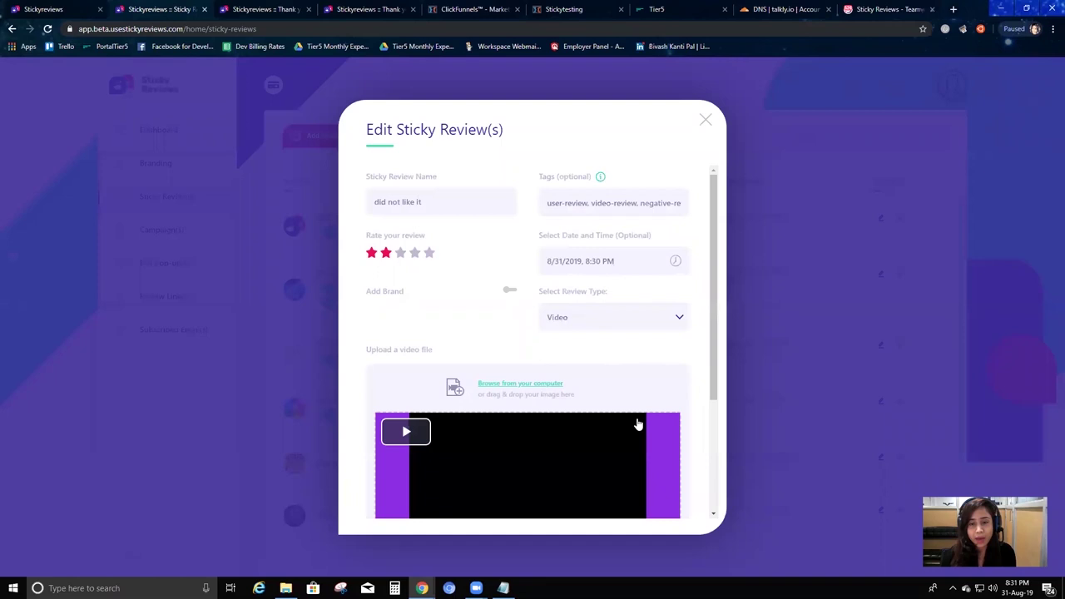
pyautogui.scroll(-3, 633, 428)
pyautogui.scroll(3, 561, 338)
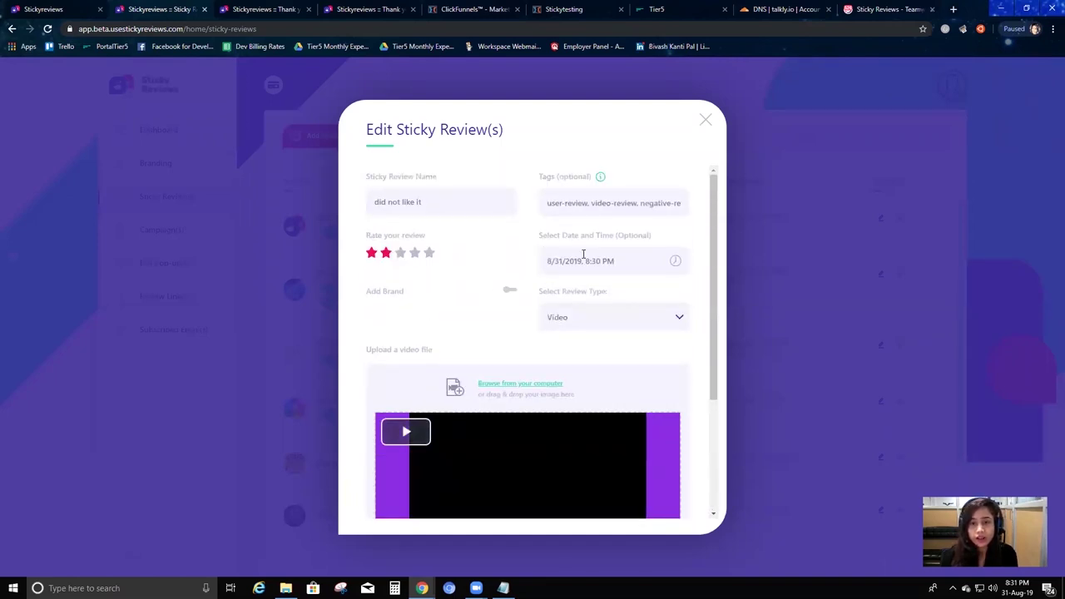
pyautogui.click(705, 120)
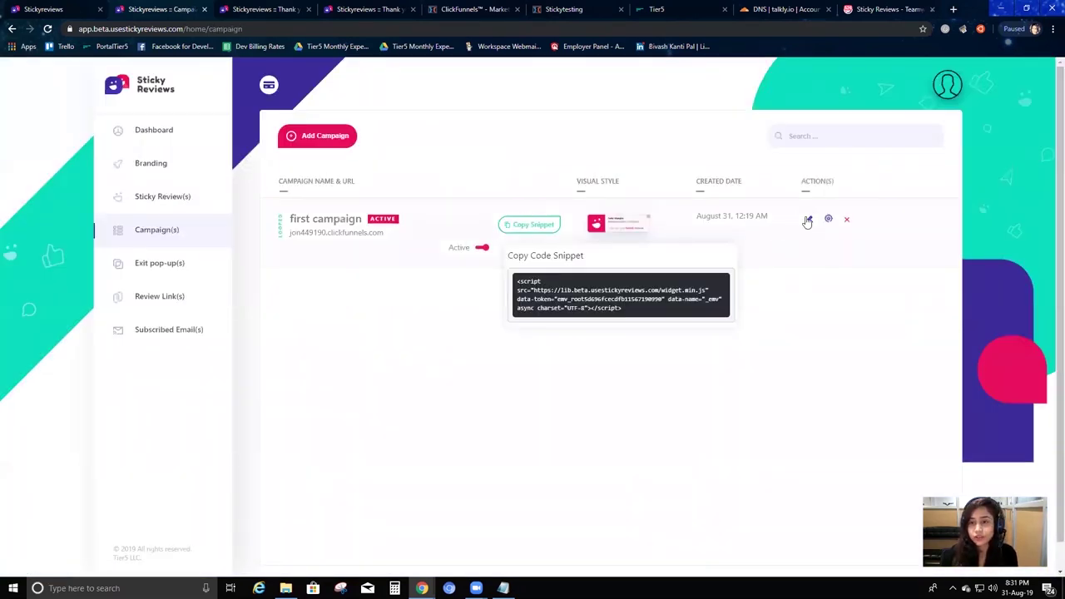
# Leave the review unselected in the first campaign without saving, then show the review links list.
pyautogui.click(809, 219)
pyautogui.click(544, 254)
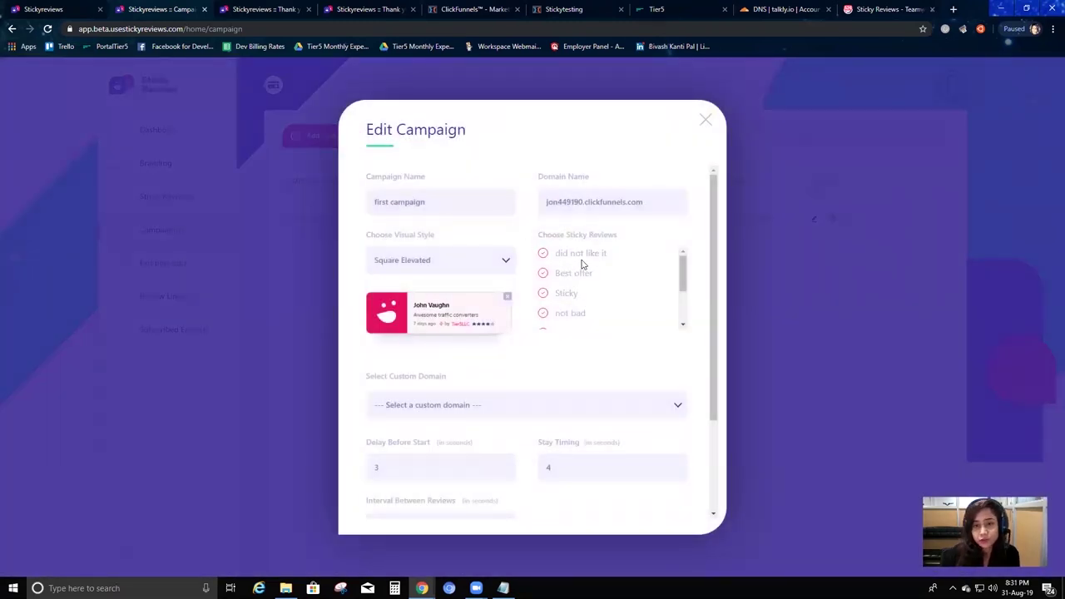
pyautogui.click(545, 256)
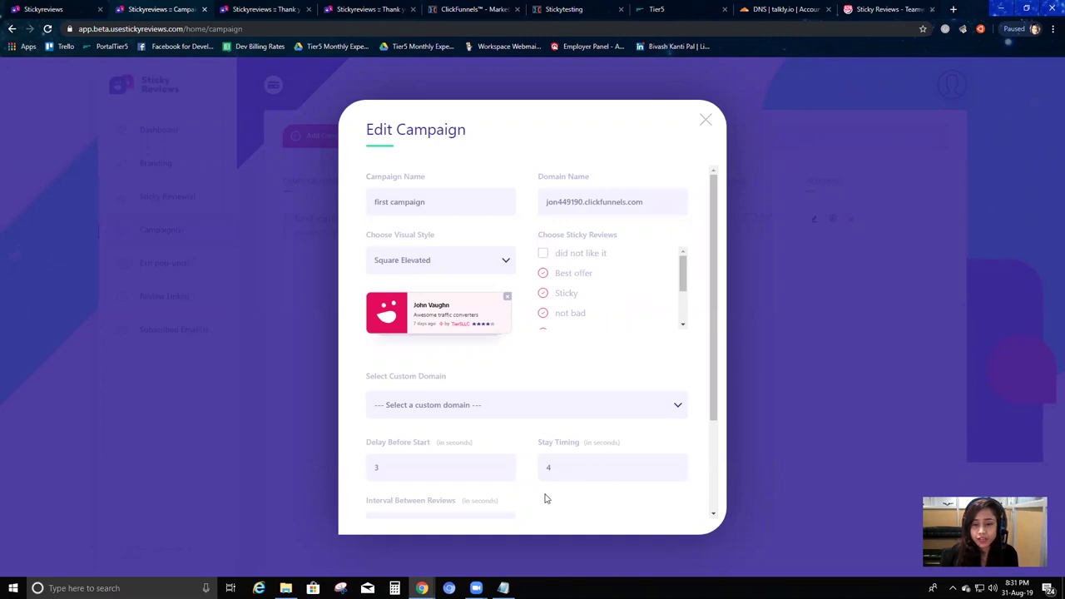
pyautogui.scroll(-3, 545, 498)
pyautogui.click(705, 121)
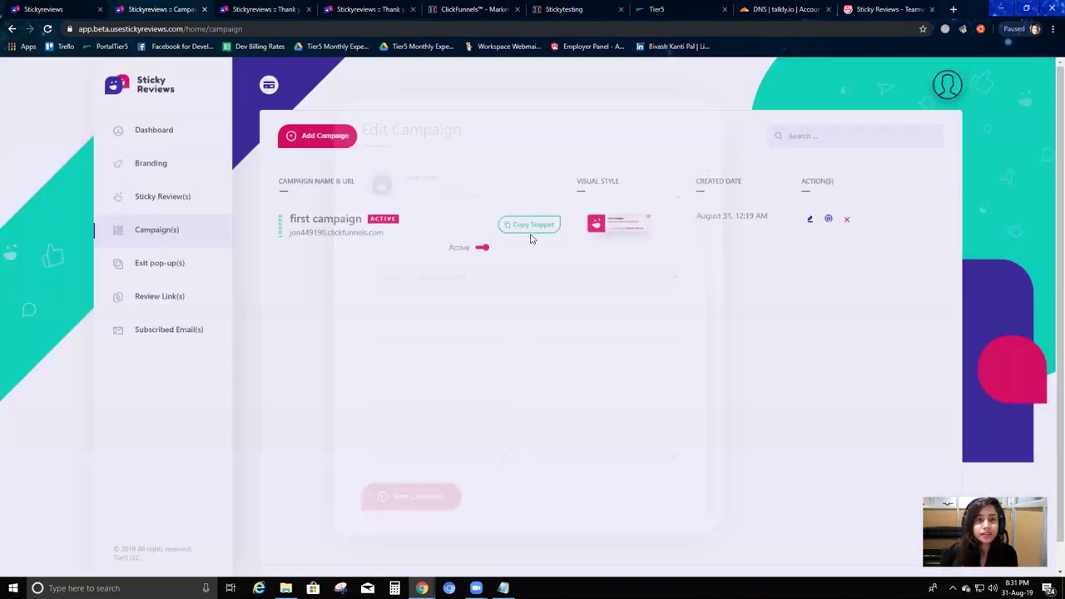
pyautogui.click(200, 294)
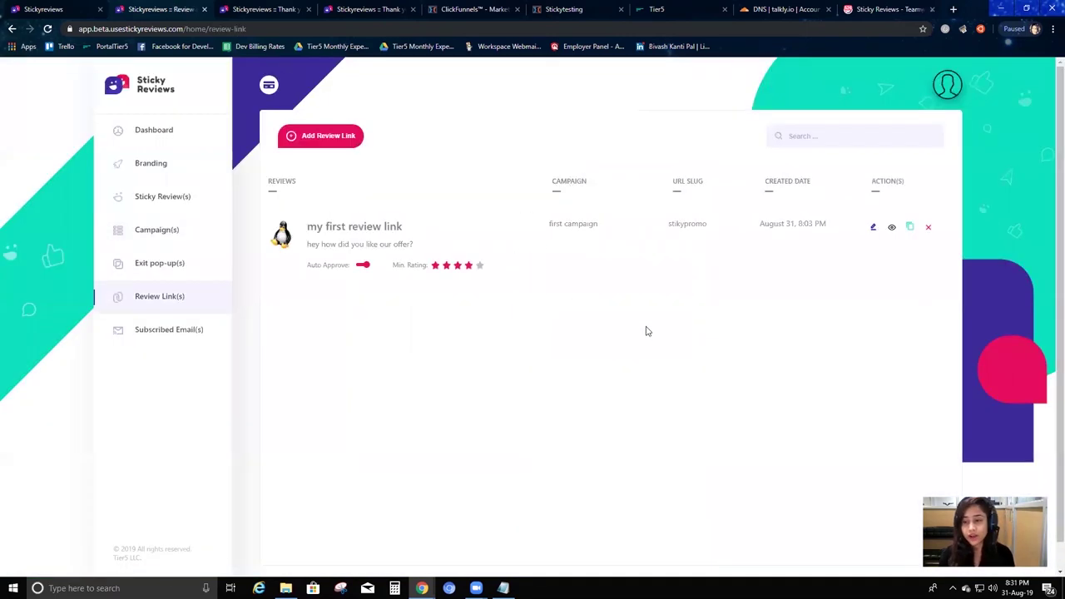
# Preview my first review link and answer Yes to recommending the offer.
pyautogui.moveTo(806, 247)
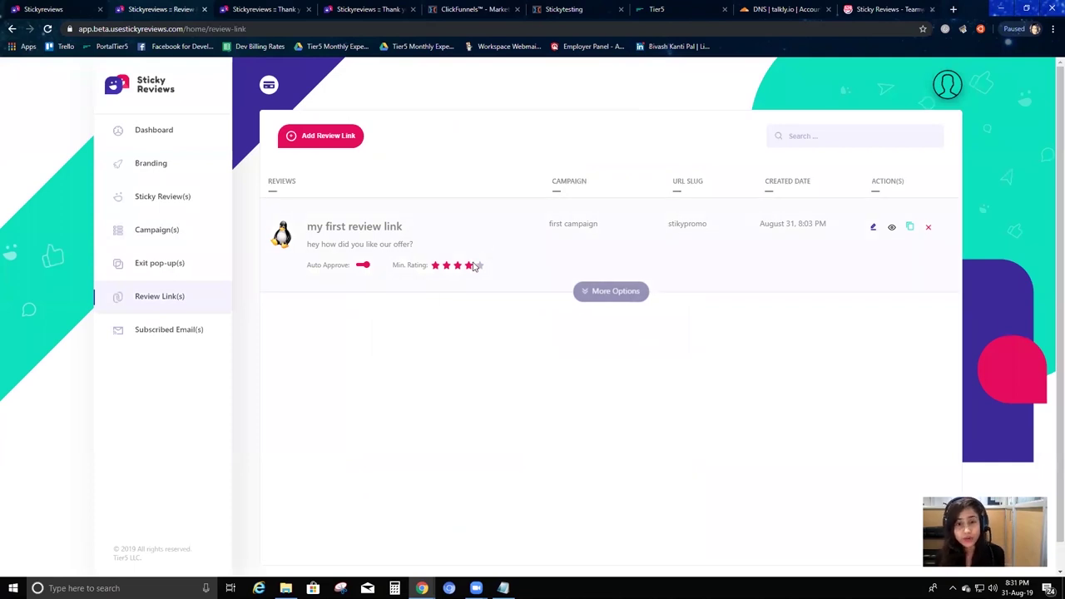
pyautogui.click(892, 227)
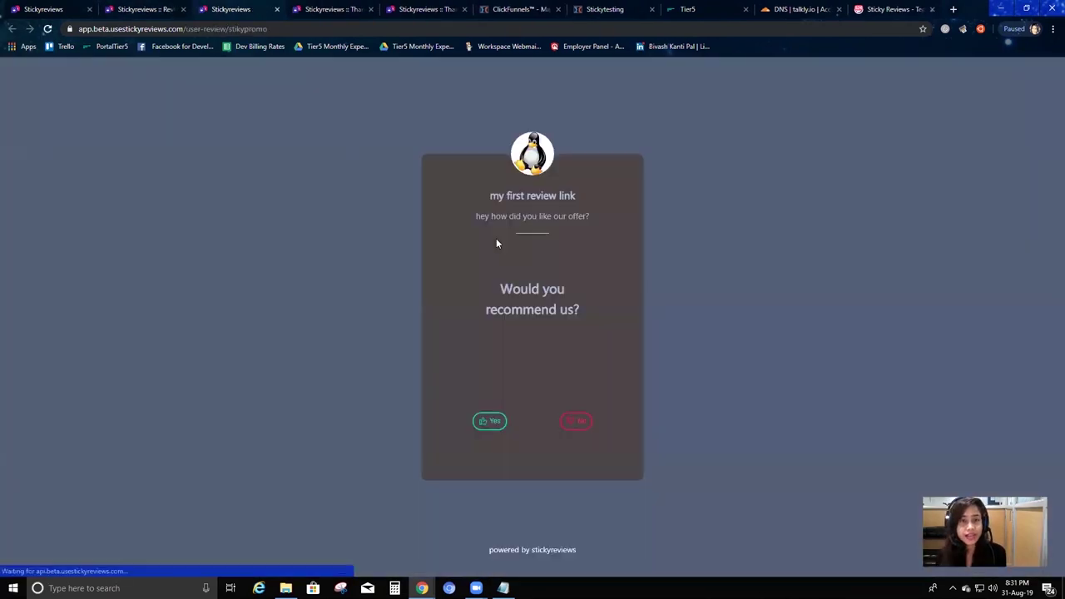
pyautogui.click(489, 421)
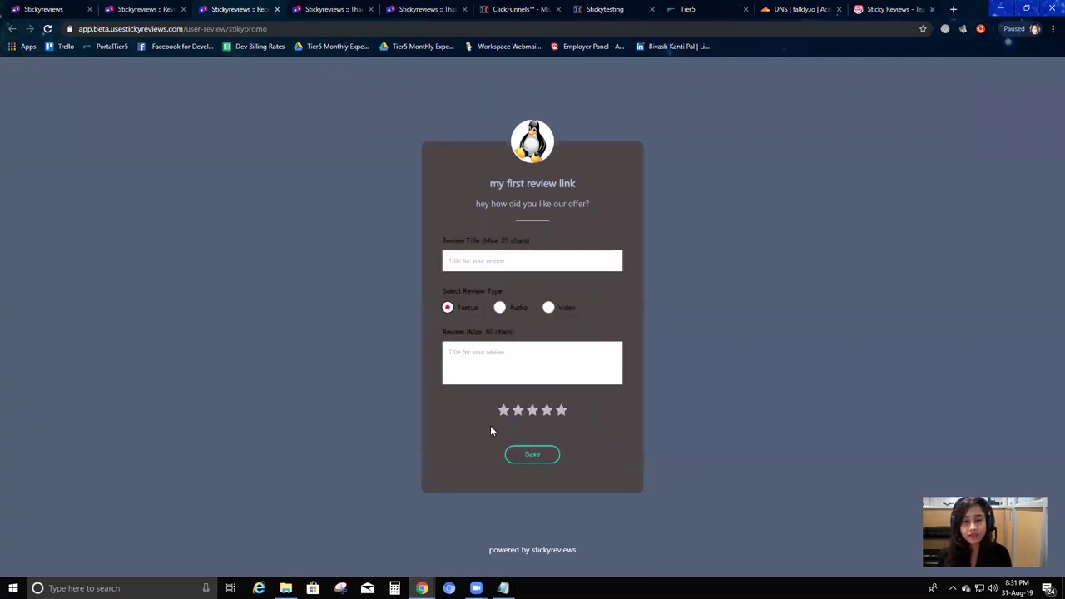
# Submit a two-star textual review titled "expected something more" with its review text.
pyautogui.click(487, 371)
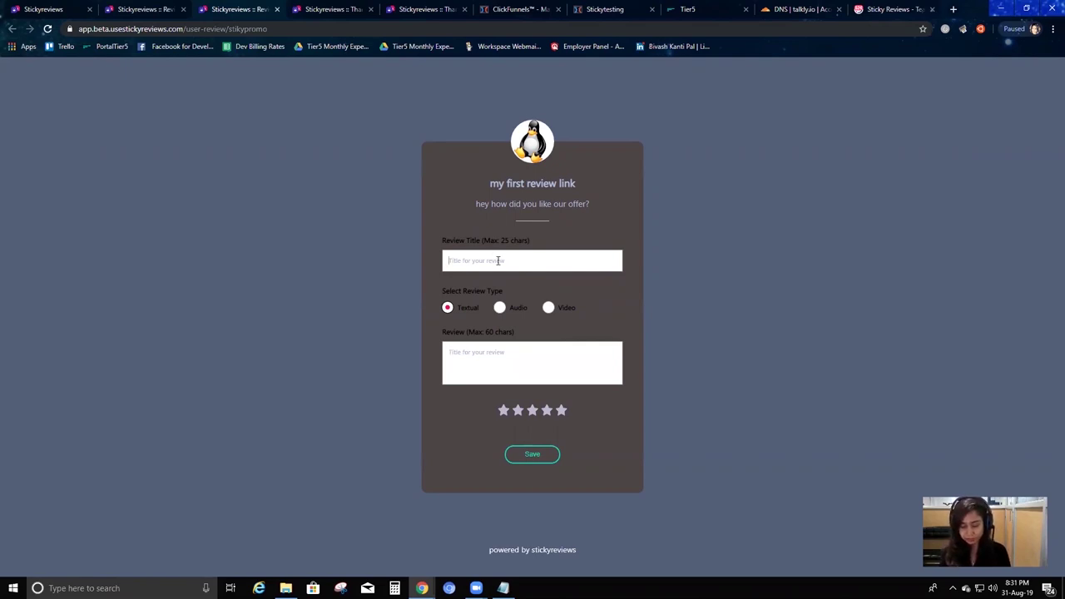
pyautogui.write('was')
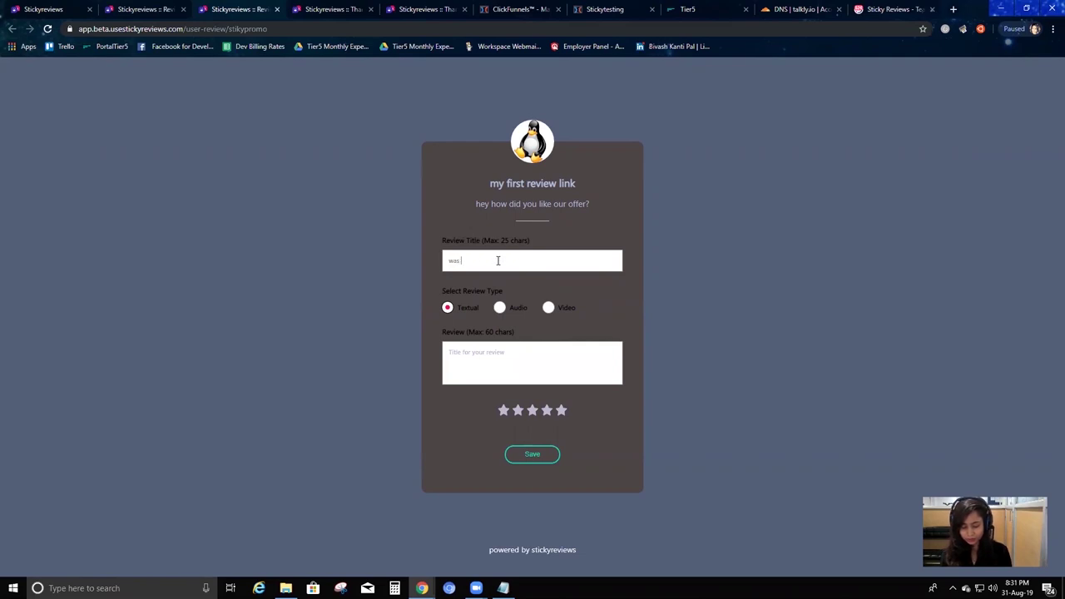
pyautogui.press('BackSpace')
pyautogui.press('BackSpace')
pyautogui.write('expected something more')
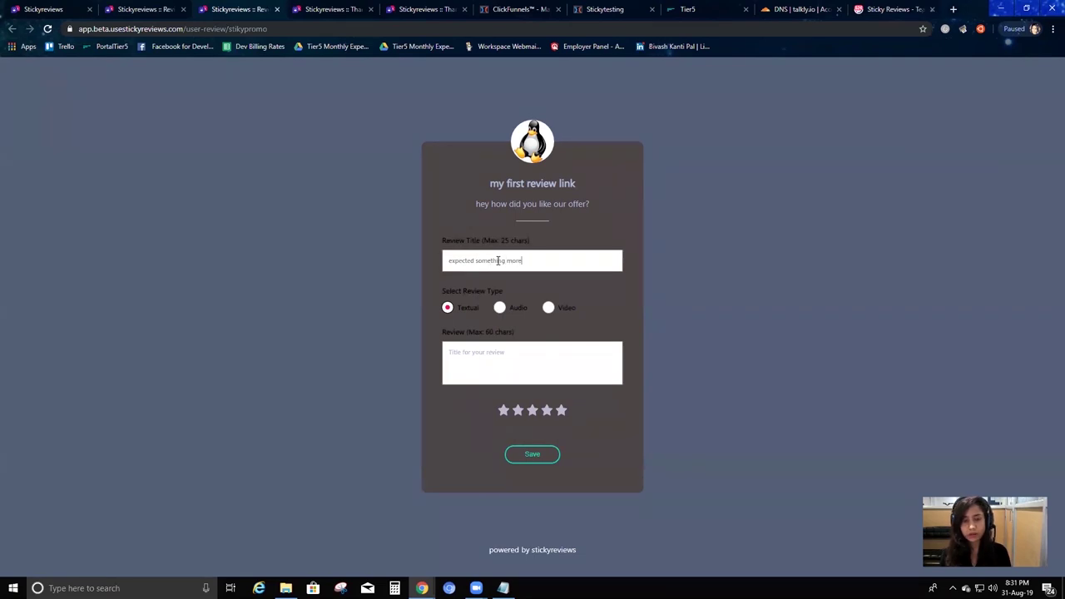
pyautogui.click(523, 374)
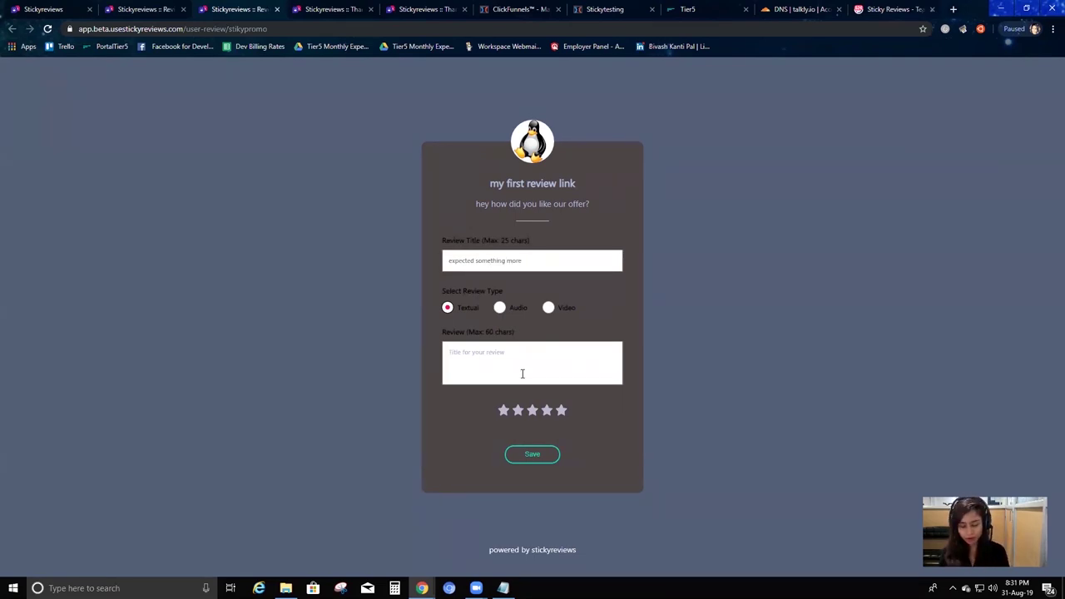
pyautogui.write('I')
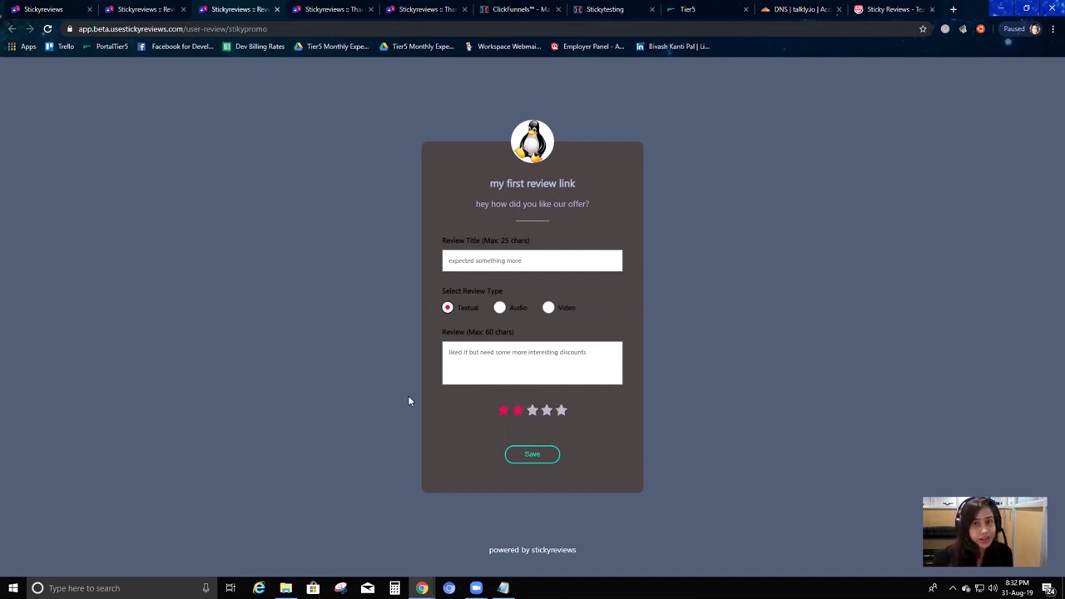
pyautogui.click(518, 458)
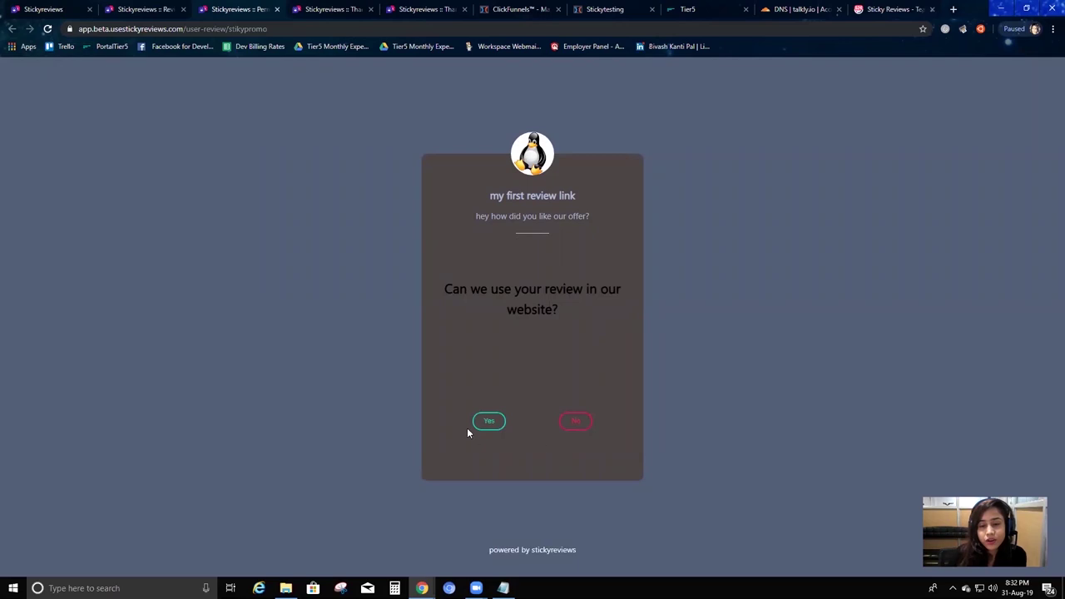
# Answer No to website use and confirm the new review is tagged non-publishable.
pyautogui.click(578, 421)
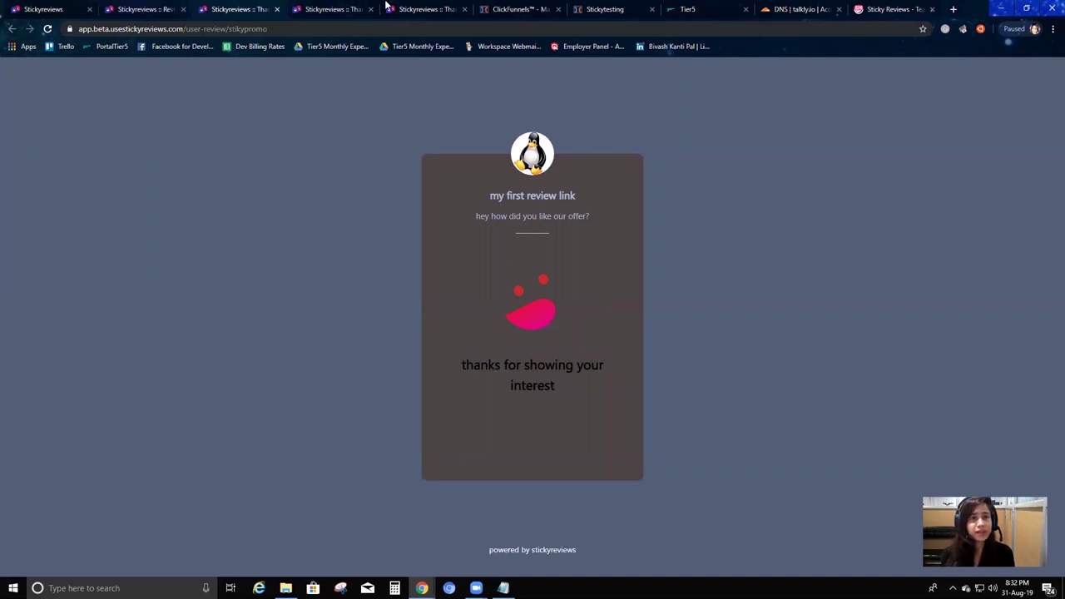
pyautogui.click(178, 7)
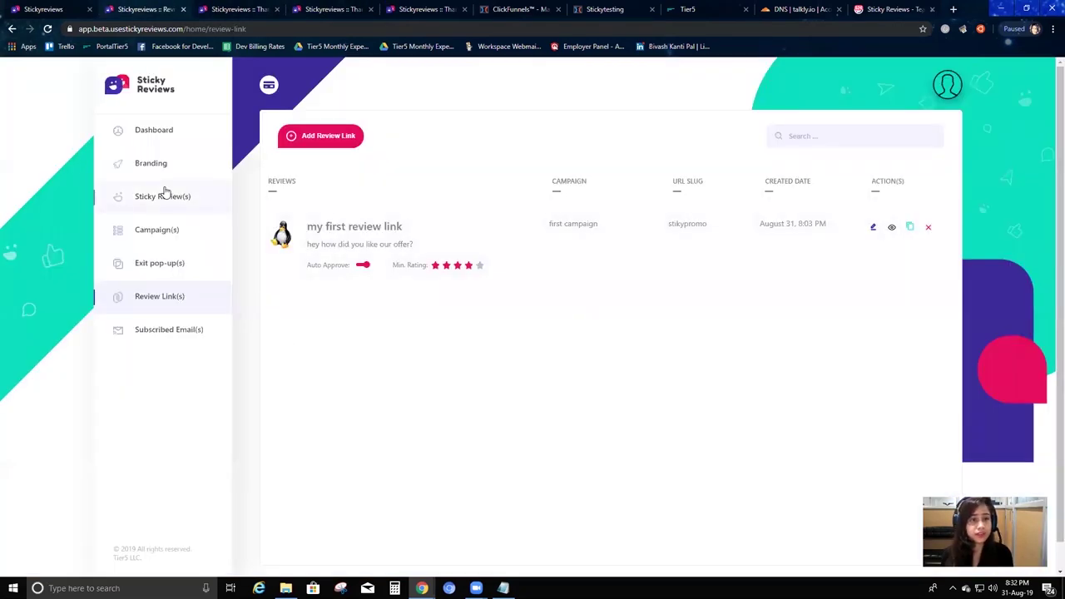
pyautogui.click(162, 194)
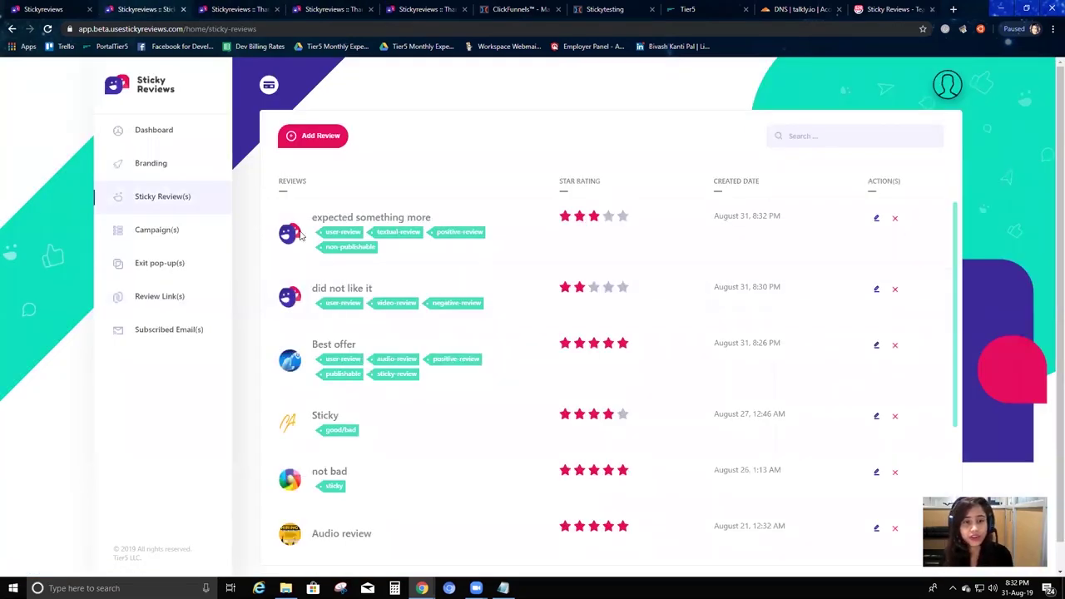
pyautogui.moveTo(313, 217); pyautogui.dragTo(440, 229)
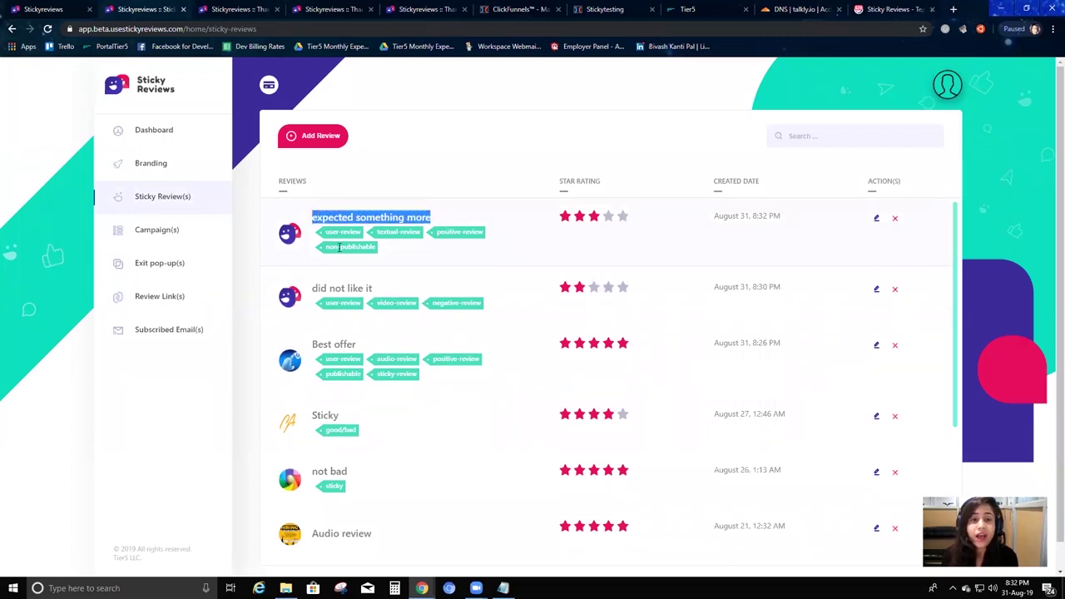
pyautogui.click(314, 234)
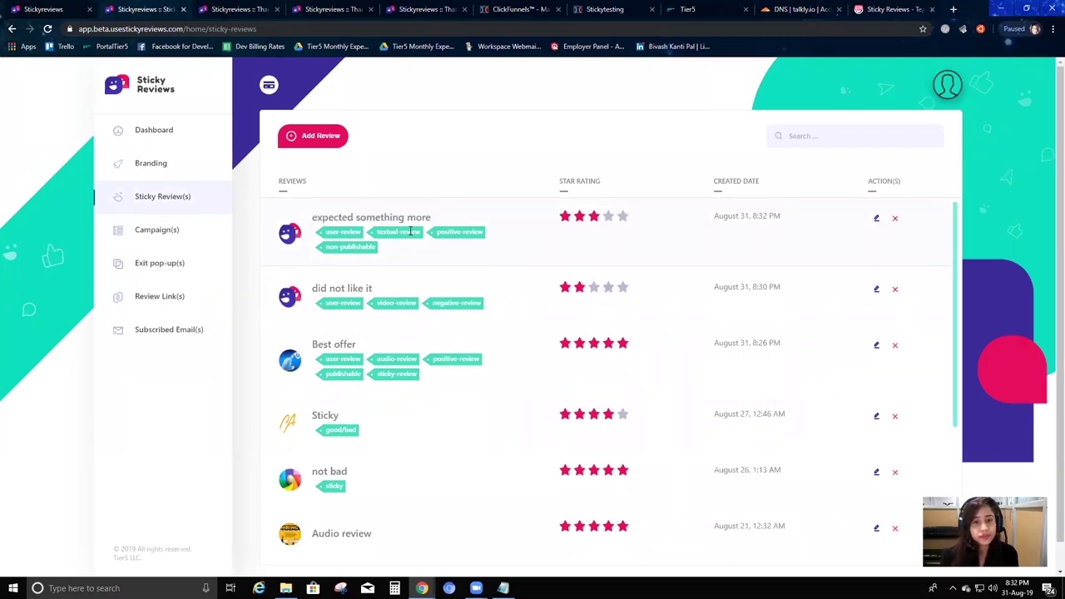
pyautogui.tripleClick(347, 247)
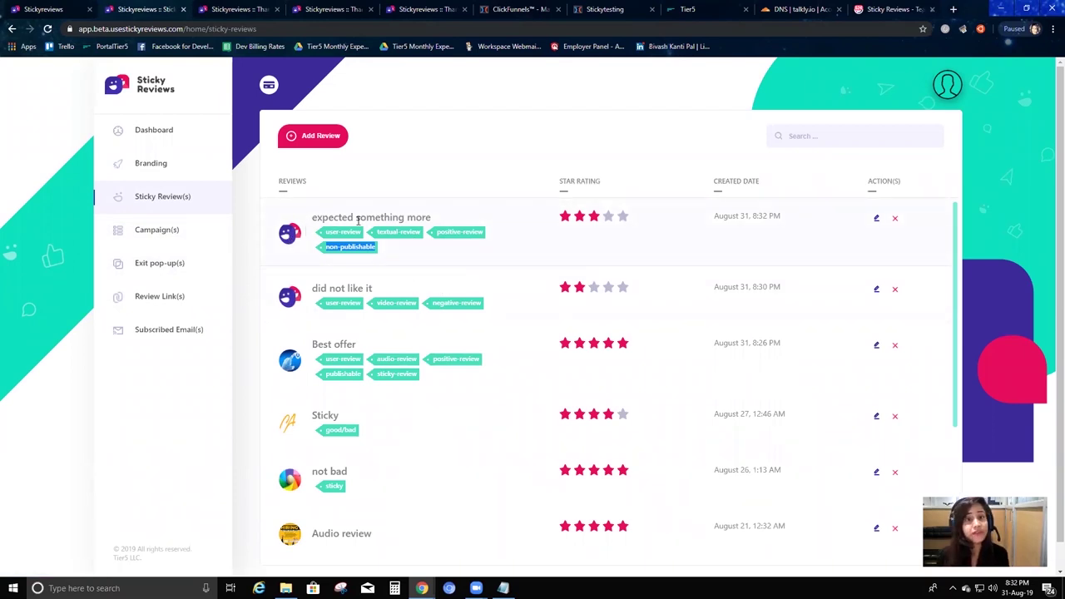
pyautogui.click(587, 8)
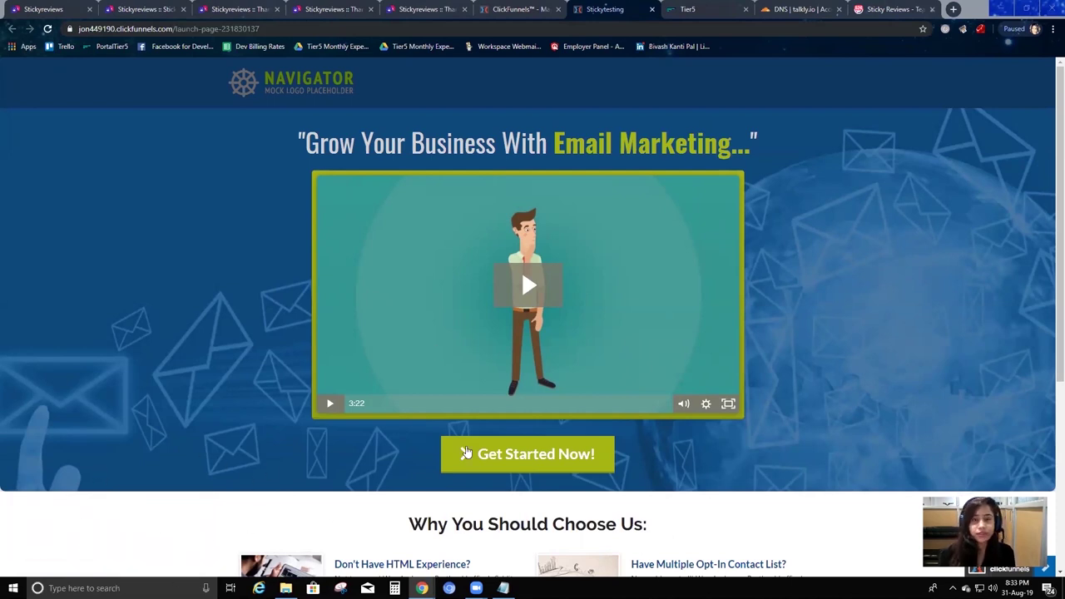
# Fire the Stickytesting exit-intent popup showing the Sticky review, then return to the dashboard.
pyautogui.moveTo(216, 4)
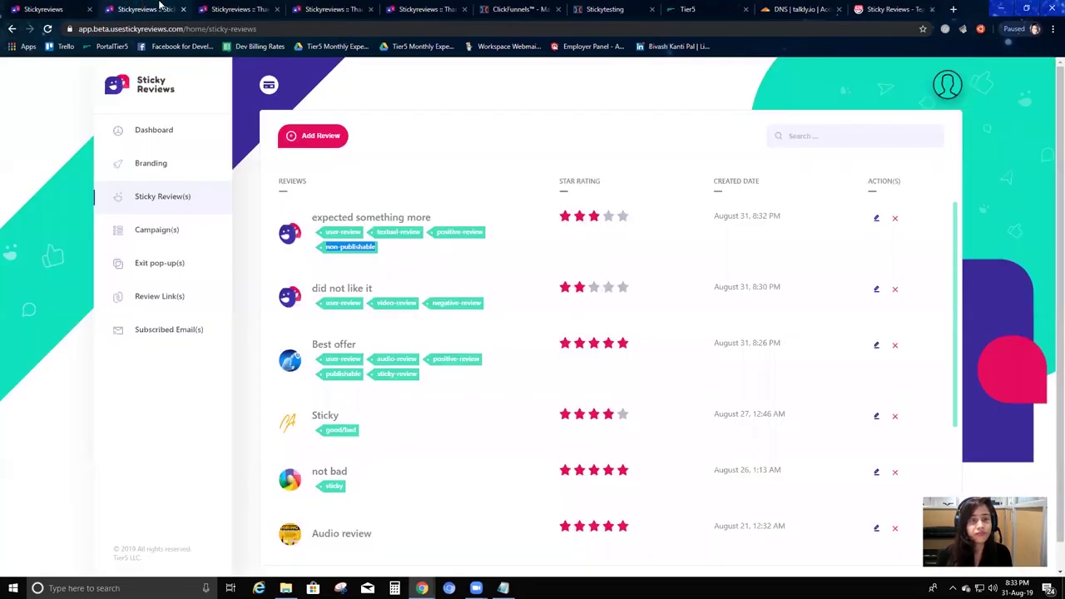
pyautogui.click(143, 8)
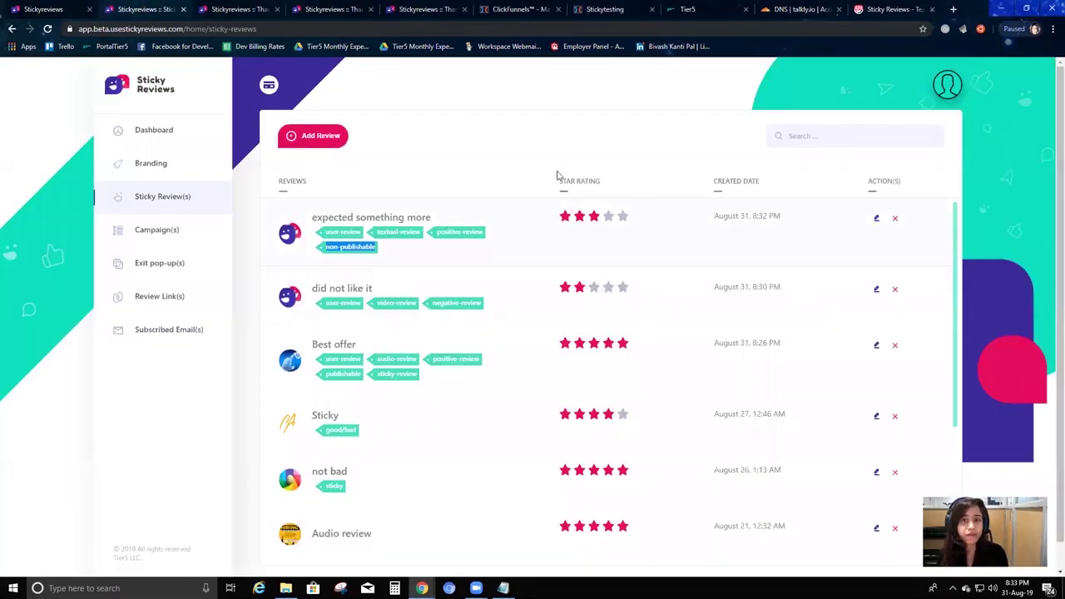
# Show the Review Link(s) list with my first review link, briefly checking the profile menu.
pyautogui.click(165, 296)
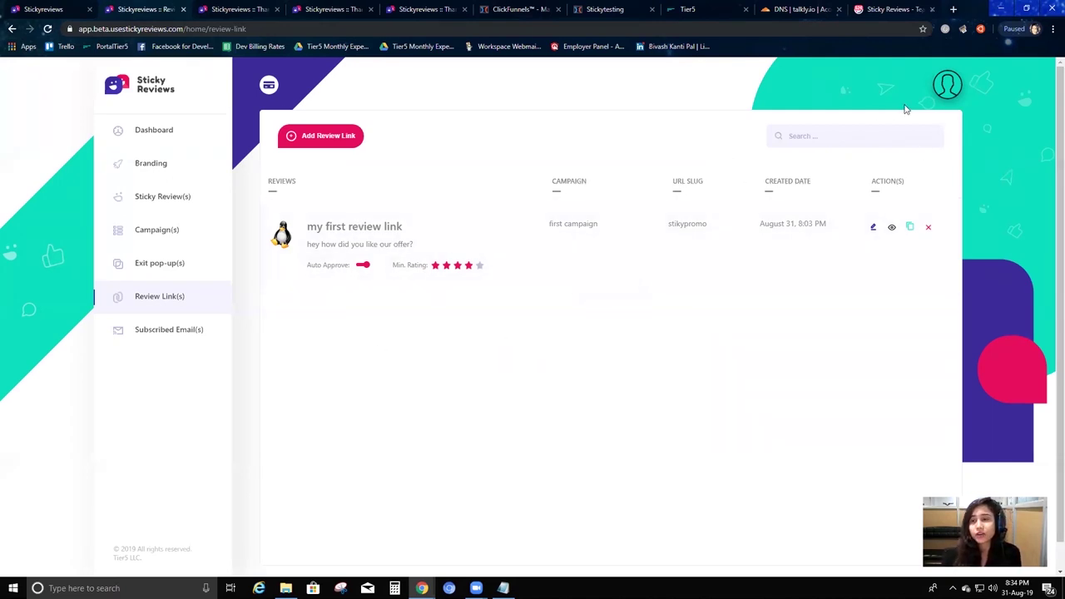
pyautogui.click(947, 86)
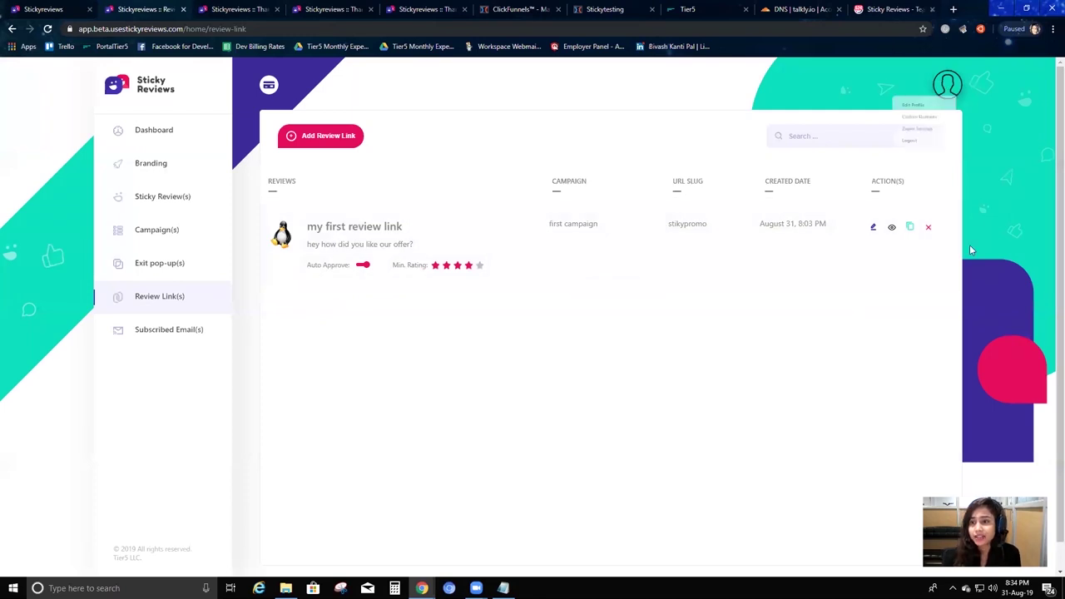
pyautogui.click(821, 347)
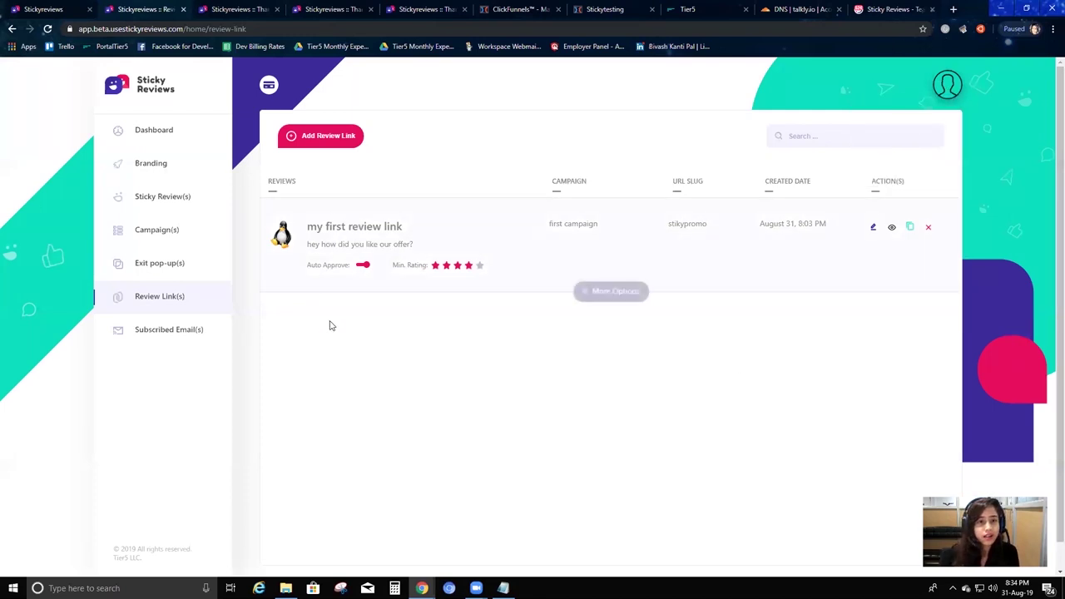